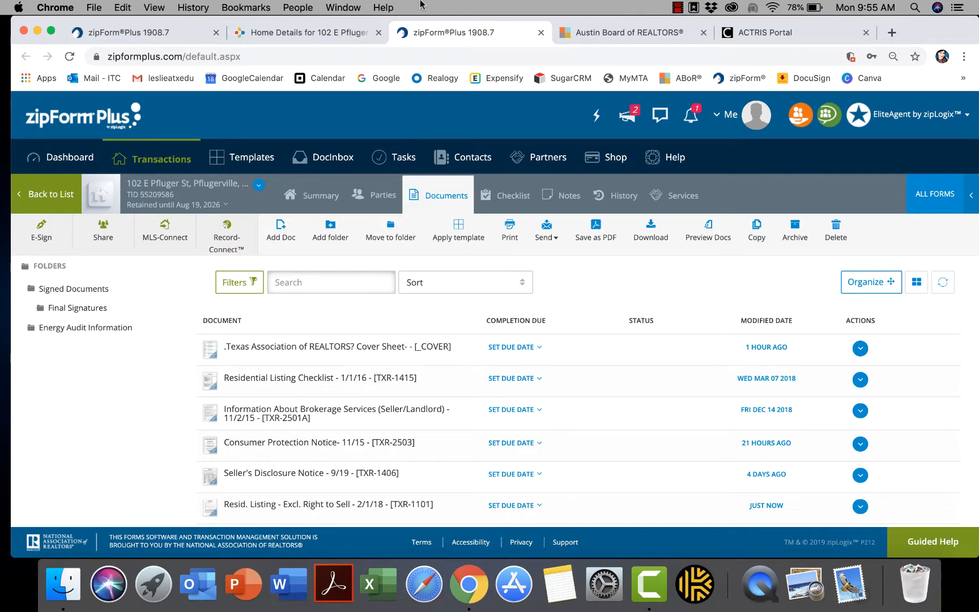
{"action": "mouse_move", "coordinate": [1, 3]}
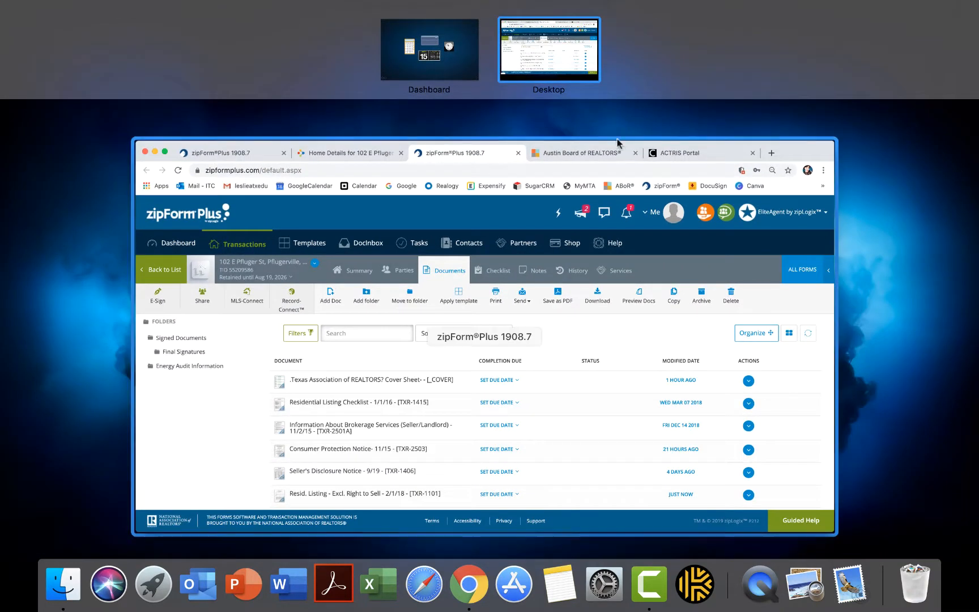
{"action": "left_click", "coordinate": [622, 343]}
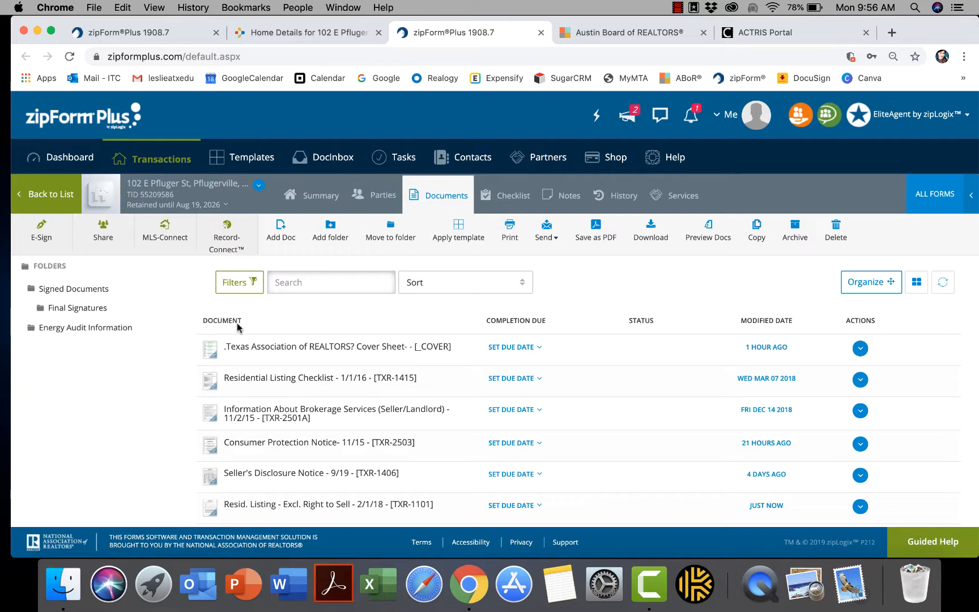
Step: Start a new e-signature packet and include the forms TXR-2501A, TXR-2503, TXR-1406 and TXR-1101
{"action": "left_click", "coordinate": [36, 238]}
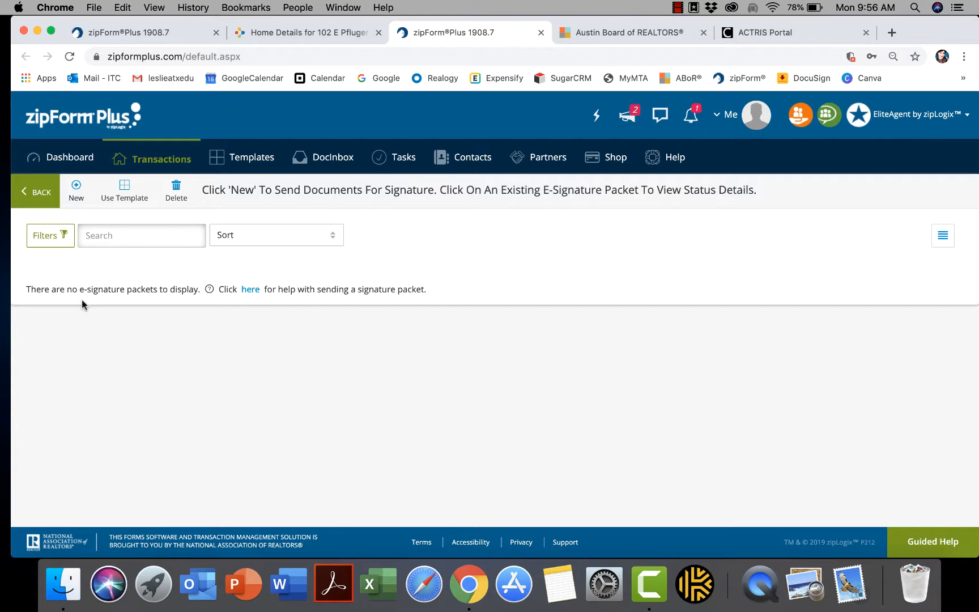
{"action": "left_click", "coordinate": [78, 194]}
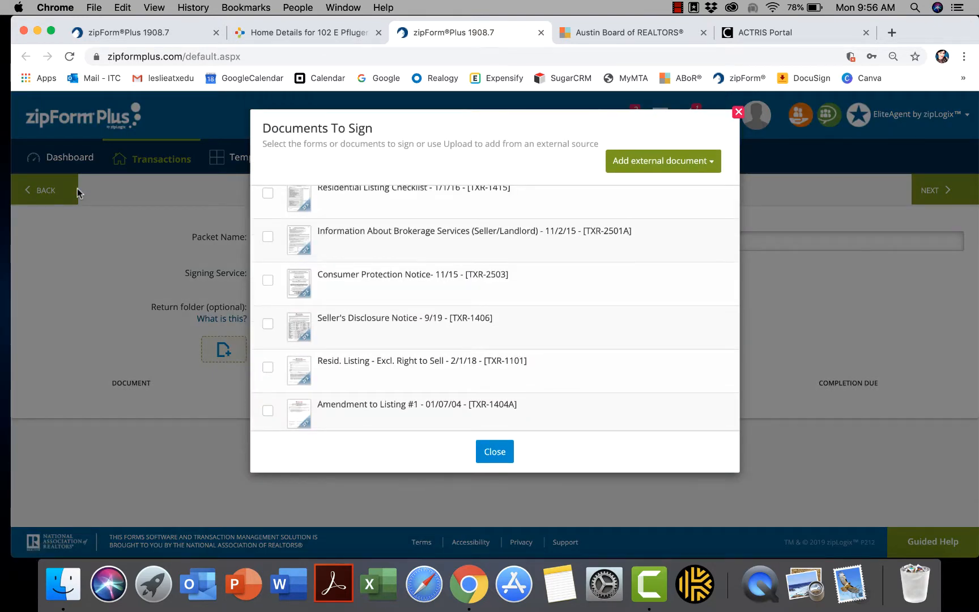
{"action": "scroll", "coordinate": [310, 279], "scroll_direction": "up", "scroll_amount": 3}
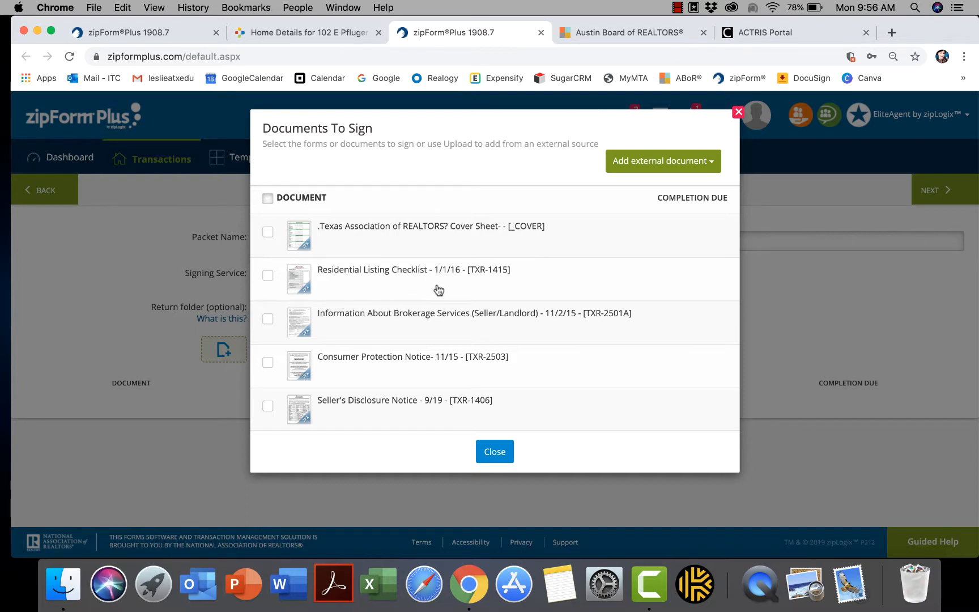
{"action": "left_click", "coordinate": [268, 323]}
{"action": "scroll", "coordinate": [268, 325], "scroll_direction": "down", "scroll_amount": 2}
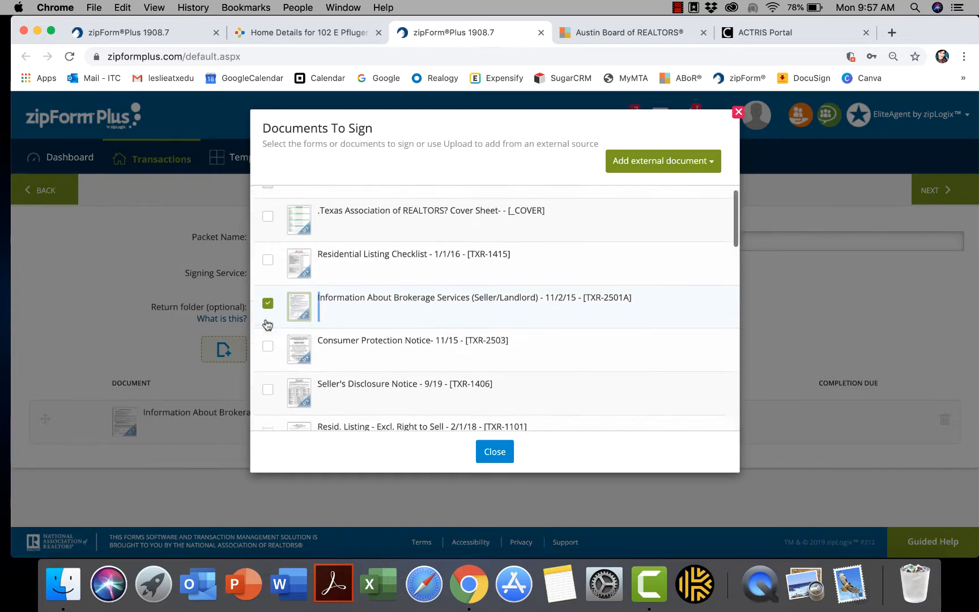
{"action": "left_click", "coordinate": [267, 298]}
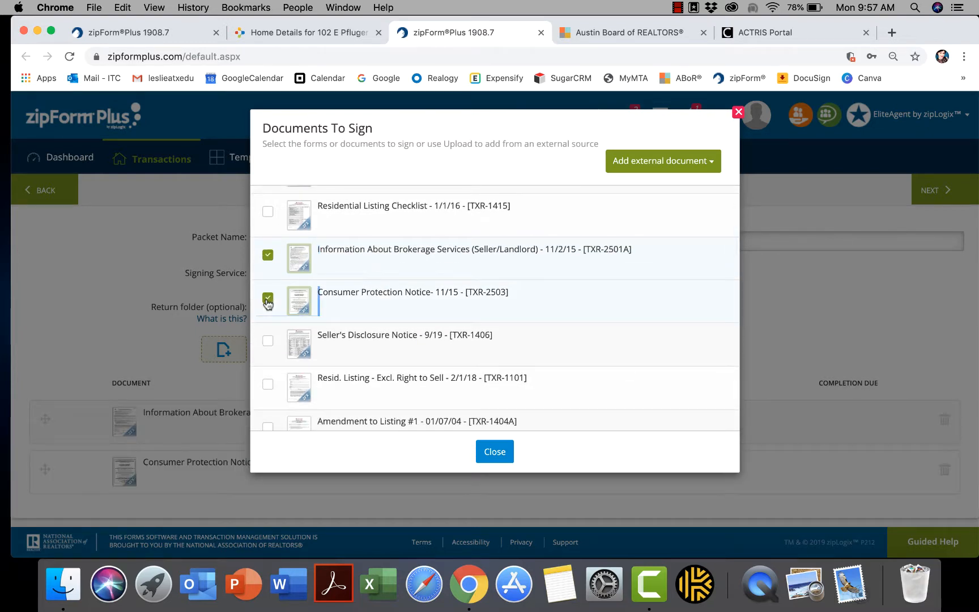
{"action": "scroll", "coordinate": [269, 304], "scroll_direction": "down", "scroll_amount": 2}
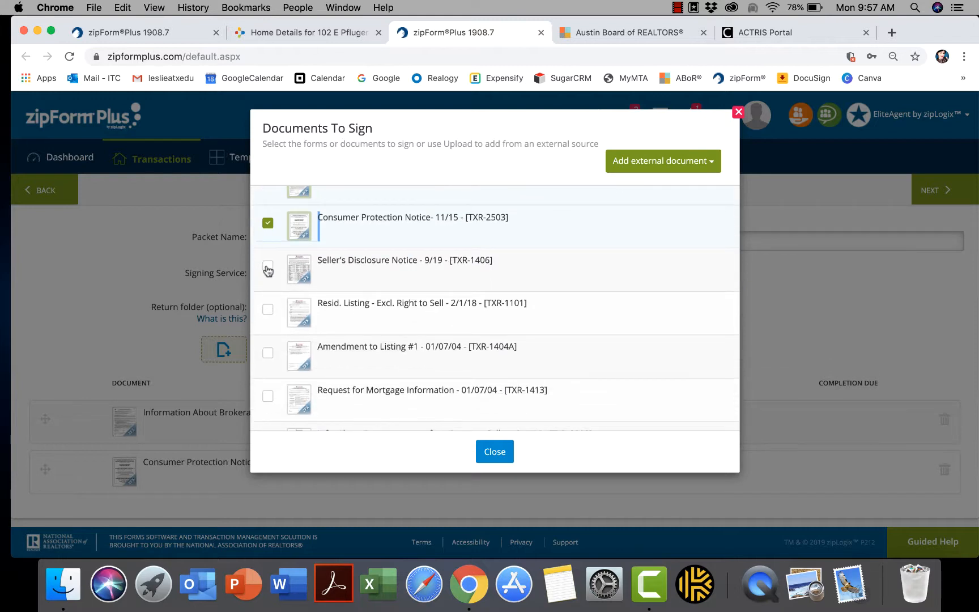
{"action": "left_click", "coordinate": [268, 268]}
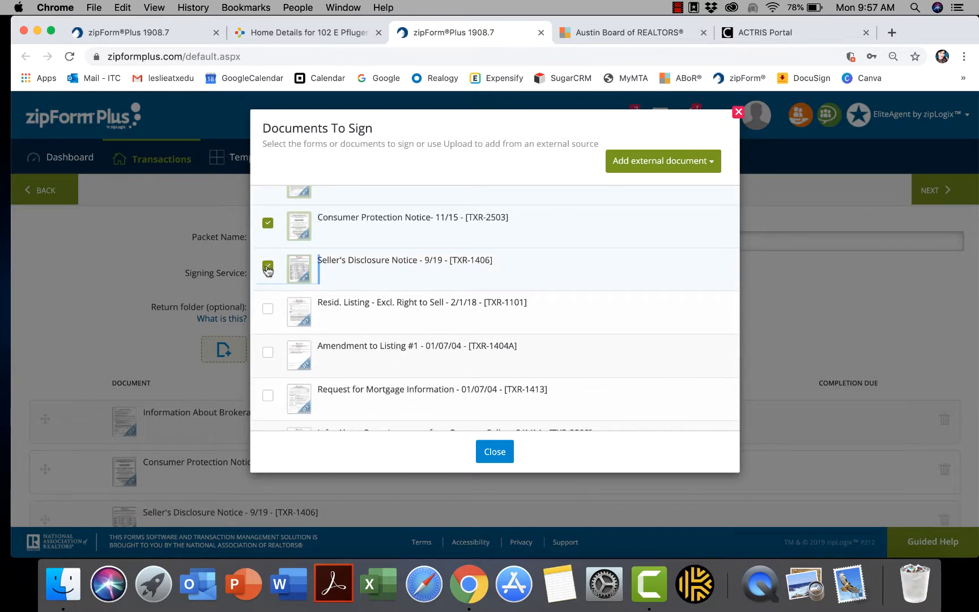
{"action": "left_click", "coordinate": [268, 313]}
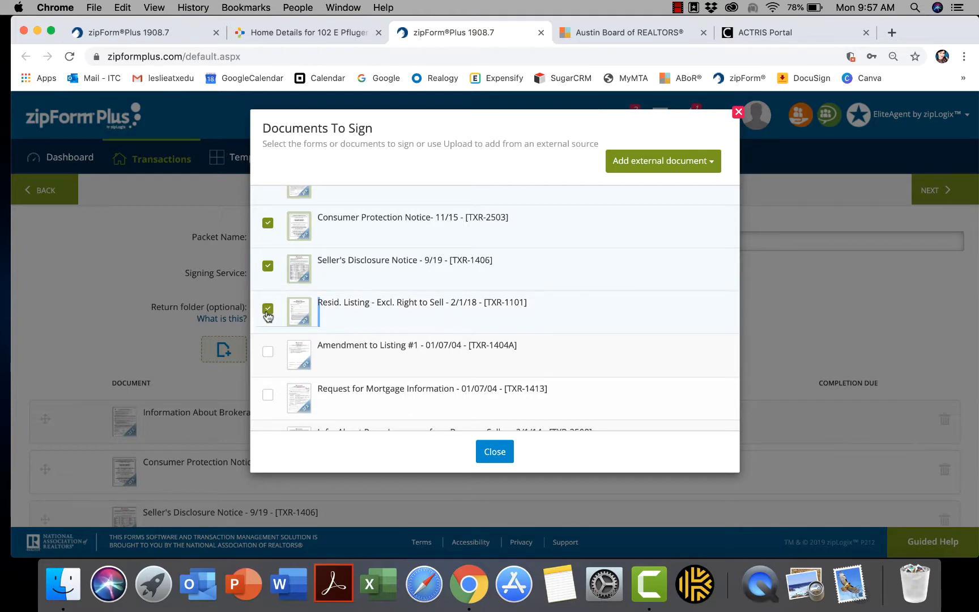
Step: Examine the documents in the Energy Audit Information folder and close the document selection
{"action": "scroll", "coordinate": [460, 245], "scroll_direction": "up", "scroll_amount": 5}
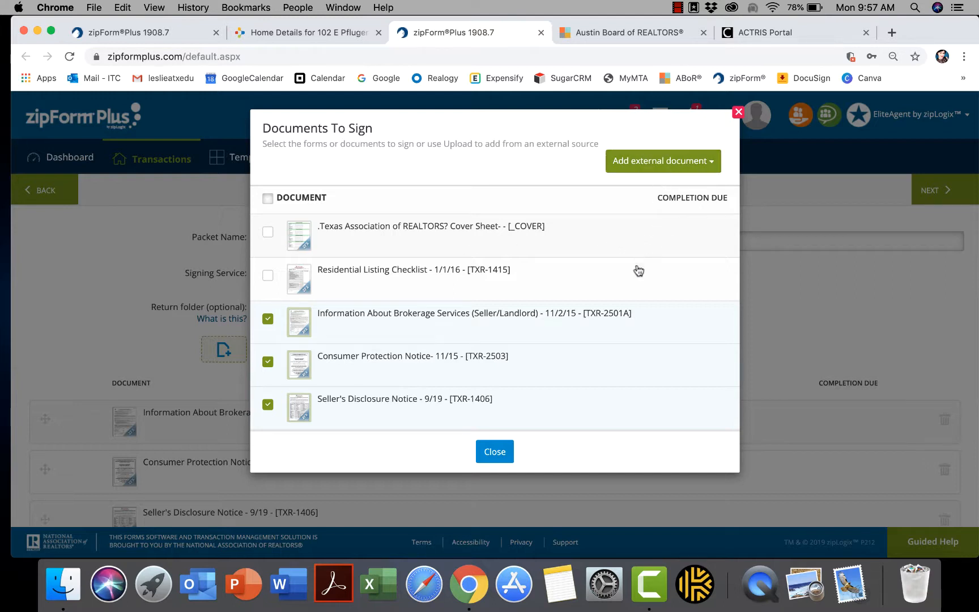
{"action": "scroll", "coordinate": [632, 288], "scroll_direction": "down", "scroll_amount": 3}
{"action": "scroll", "coordinate": [632, 288], "scroll_direction": "down", "scroll_amount": 15}
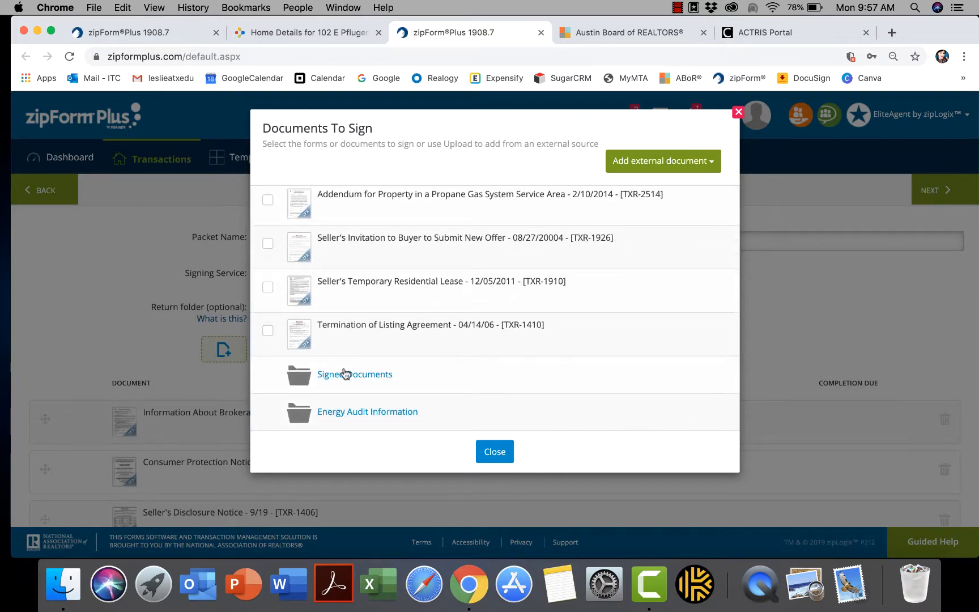
{"action": "left_click", "coordinate": [335, 418]}
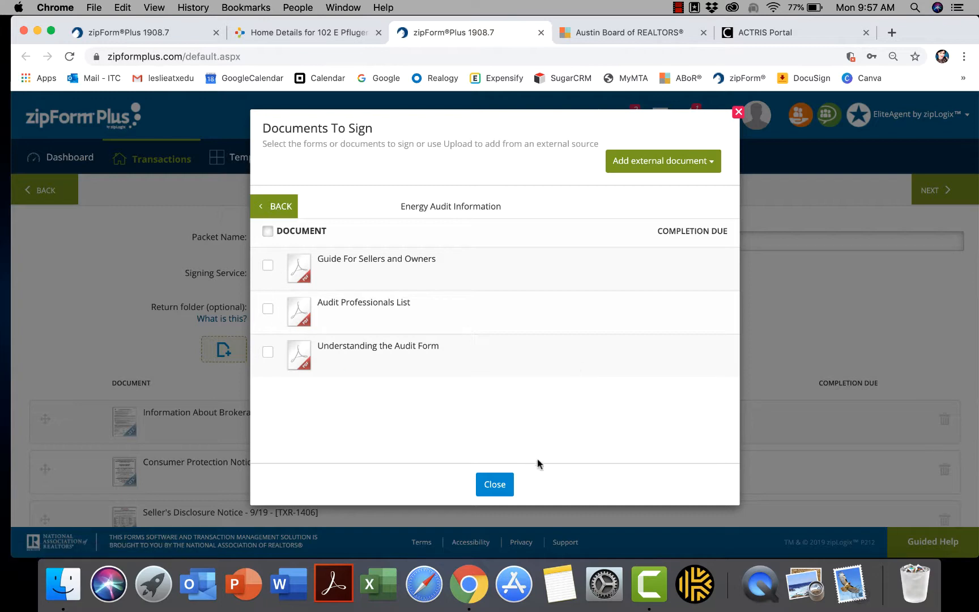
{"action": "left_click", "coordinate": [495, 486]}
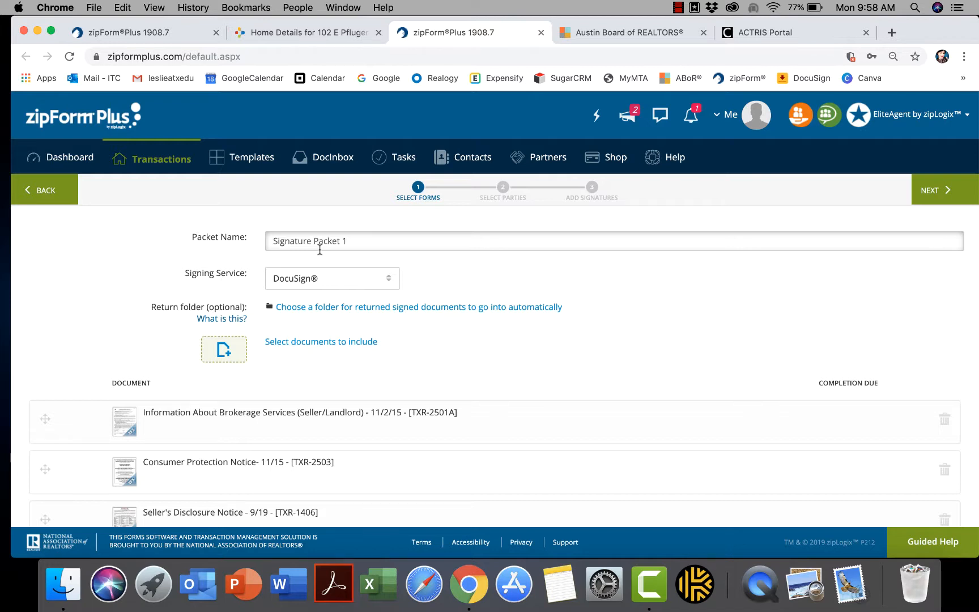
Step: Rename the signature packet as First Set of Documents
{"action": "left_click", "coordinate": [353, 244]}
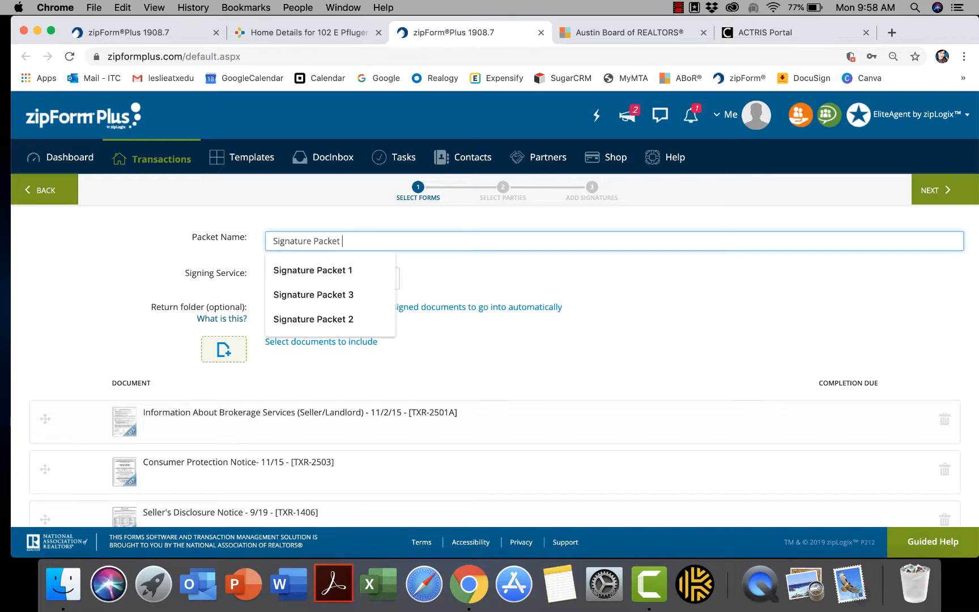
{"action": "key", "text": "BackSpace"}
{"action": "key", "text": "BackSpace"}
{"action": "key", "text": "BackSpace"}
{"action": "key", "text": "BackSpace"}
{"action": "key", "text": "BackSpace"}
{"action": "key", "text": "BackSpace"}
{"action": "key", "text": "BackSpace"}
{"action": "key", "text": "BackSpace"}
{"action": "key", "text": "BackSpace"}
{"action": "key", "text": "BackSpace"}
{"action": "key", "text": "BackSpace"}
{"action": "key", "text": "BackSpace"}
{"action": "key", "text": "BackSpace"}
{"action": "key", "text": "BackSpace"}
{"action": "key", "text": "BackSpace"}
{"action": "key", "text": "BackSpace"}
{"action": "key", "text": "BackSpace"}
{"action": "key", "text": "BackSpace"}
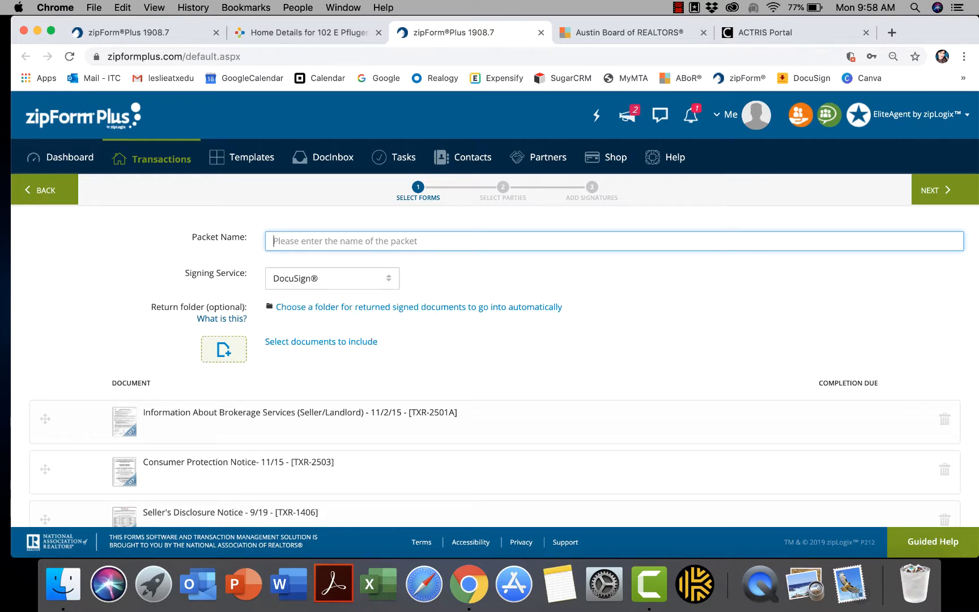
{"action": "type", "text": "First "}
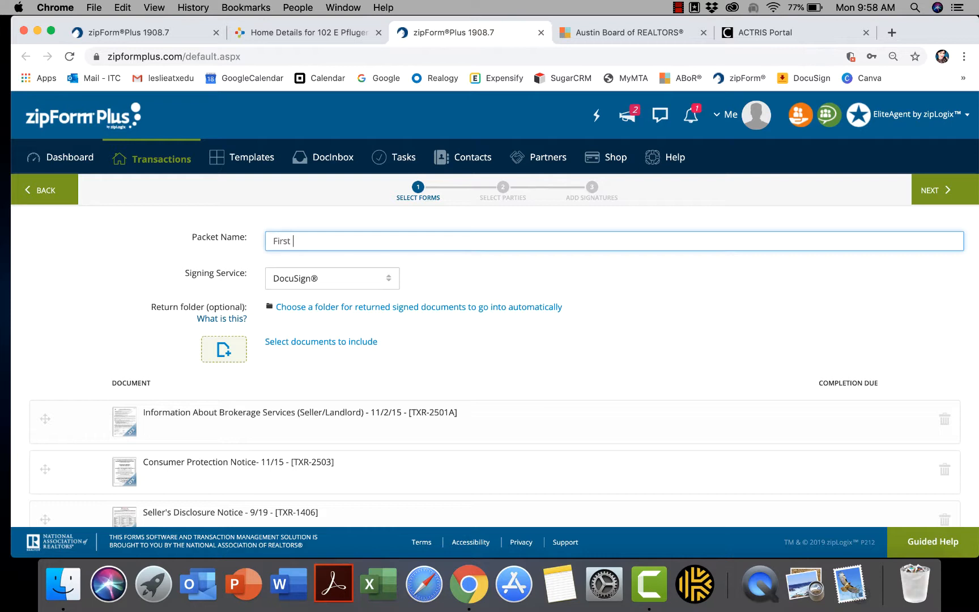
{"action": "type", "text": "Set of Documnets"}
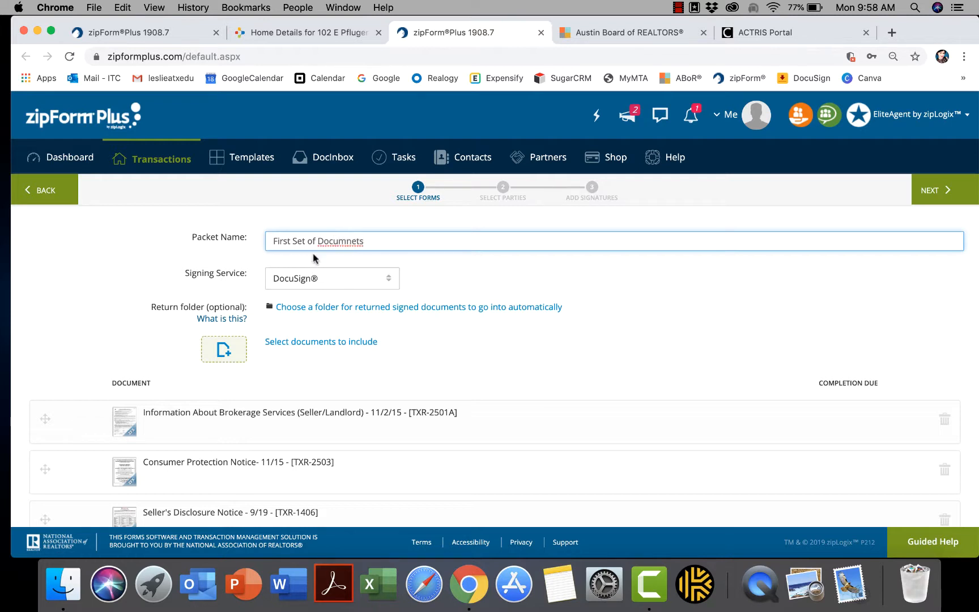
{"action": "key", "text": "BackSpace"}
{"action": "key", "text": "BackSpace"}
{"action": "key", "text": "BackSpace"}
{"action": "key", "text": "BackSpace"}
{"action": "key", "text": "BackSpace"}
{"action": "type", "text": "ments"}
{"action": "left_click", "coordinate": [531, 292]}
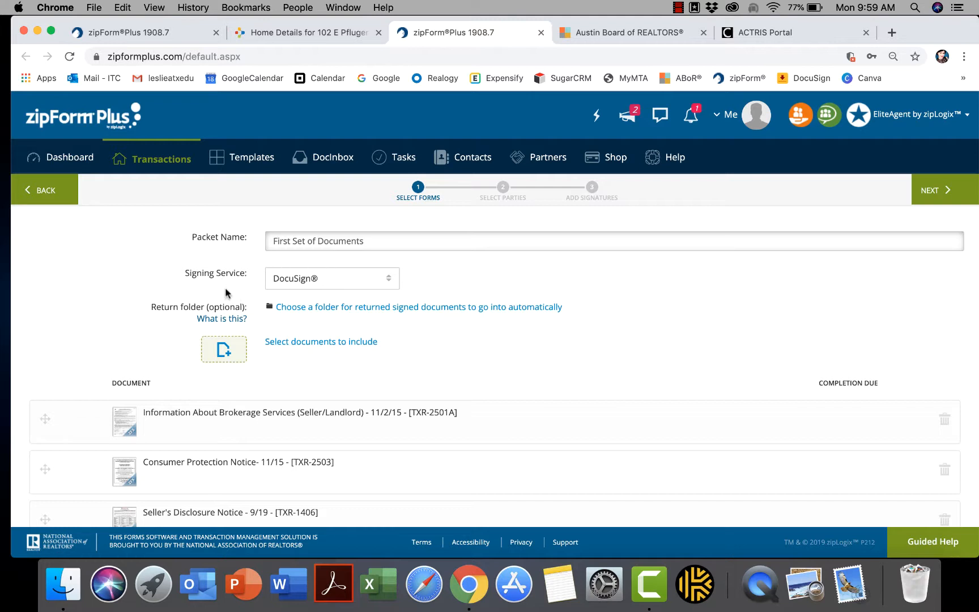
Step: Set the signing service to zipLogix Digital Ink® and the packet's return folder to Signed Documents
{"action": "left_click", "coordinate": [391, 281]}
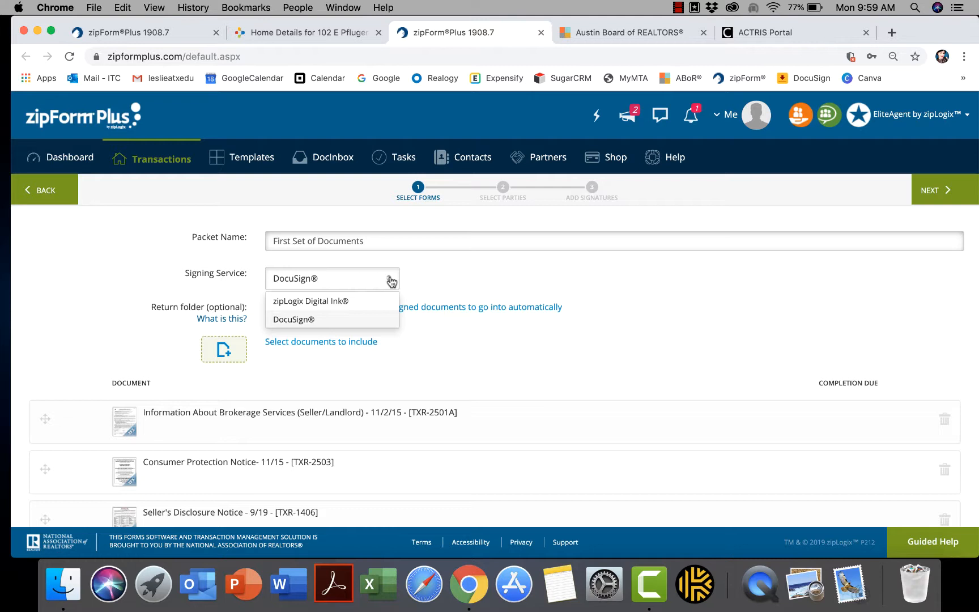
{"action": "left_click", "coordinate": [322, 307]}
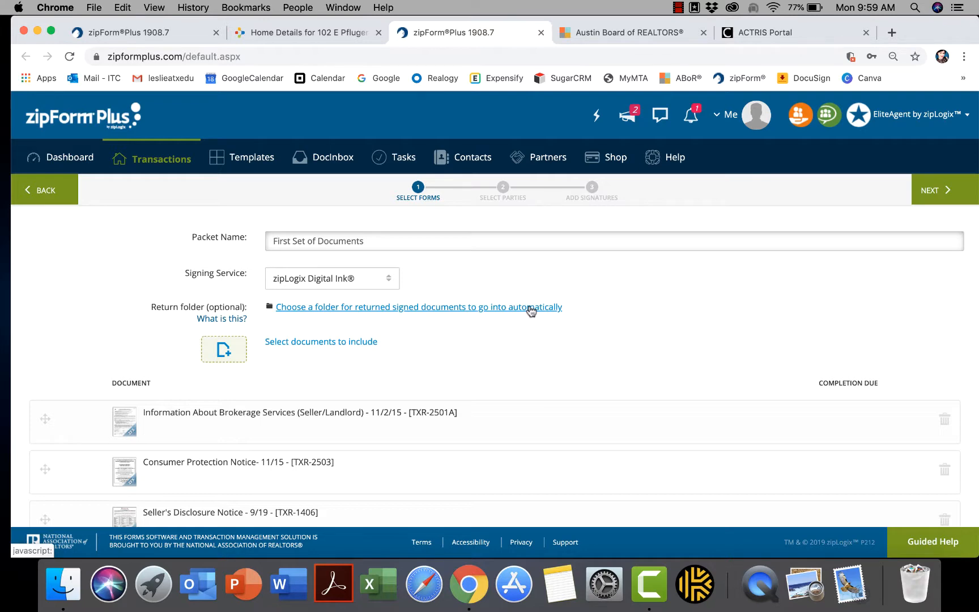
{"action": "left_click", "coordinate": [428, 311]}
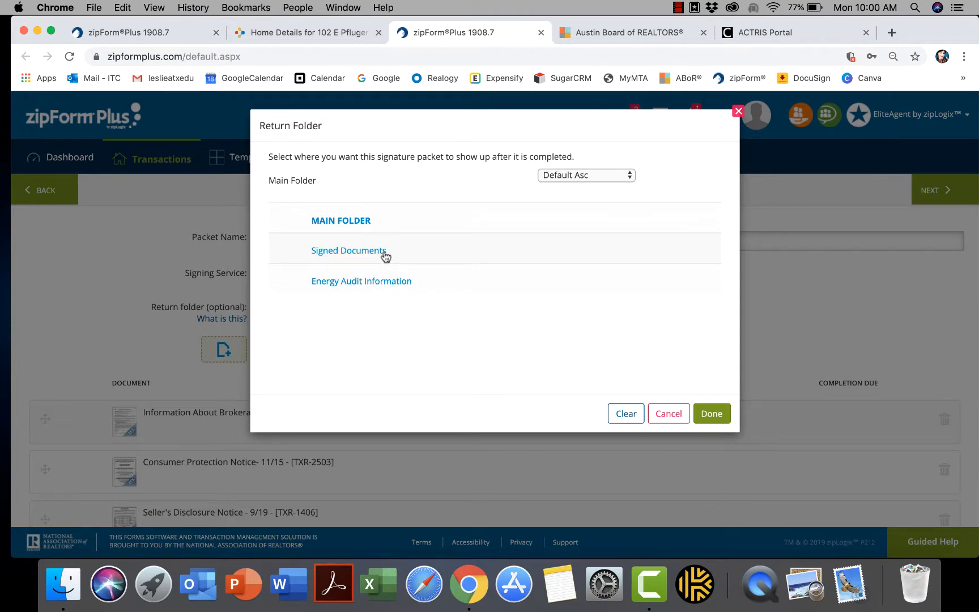
{"action": "left_click", "coordinate": [321, 252]}
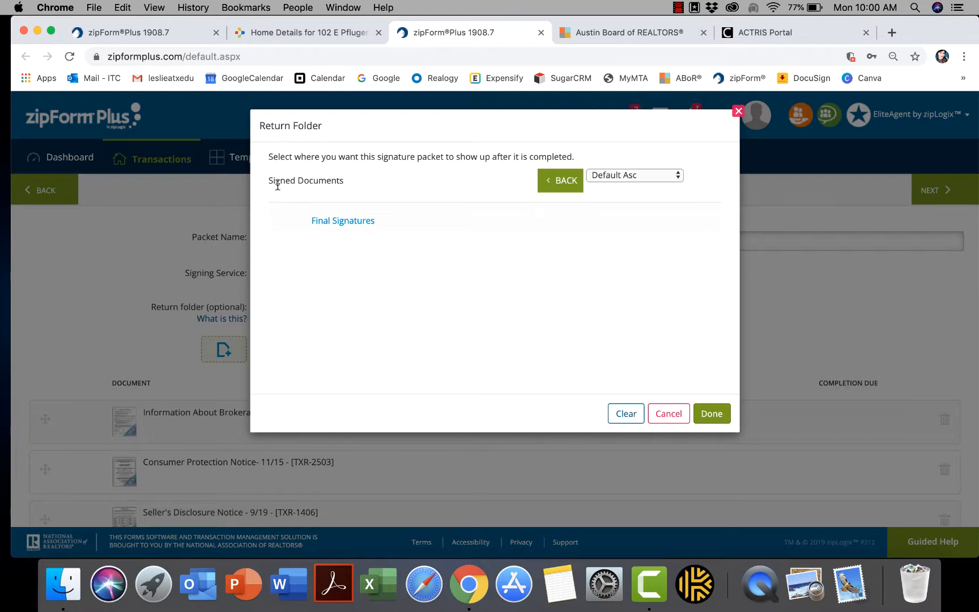
{"action": "left_click_drag", "start_coordinate": [343, 181], "coordinate": [265, 189]}
{"action": "left_click", "coordinate": [520, 321]}
{"action": "left_click", "coordinate": [710, 413]}
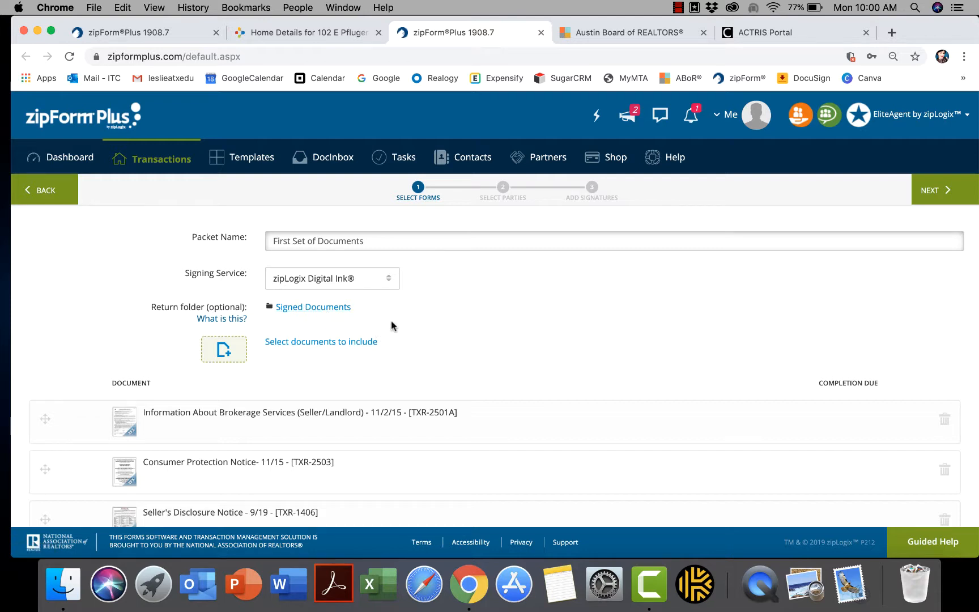
Step: Move the Resid. Listing - Excl. Right to Sell form above the Seller's Disclosure Notice in the packet's document order
{"action": "scroll", "coordinate": [393, 325], "scroll_direction": "down", "scroll_amount": 1}
{"action": "scroll", "coordinate": [393, 326], "scroll_direction": "down", "scroll_amount": 3}
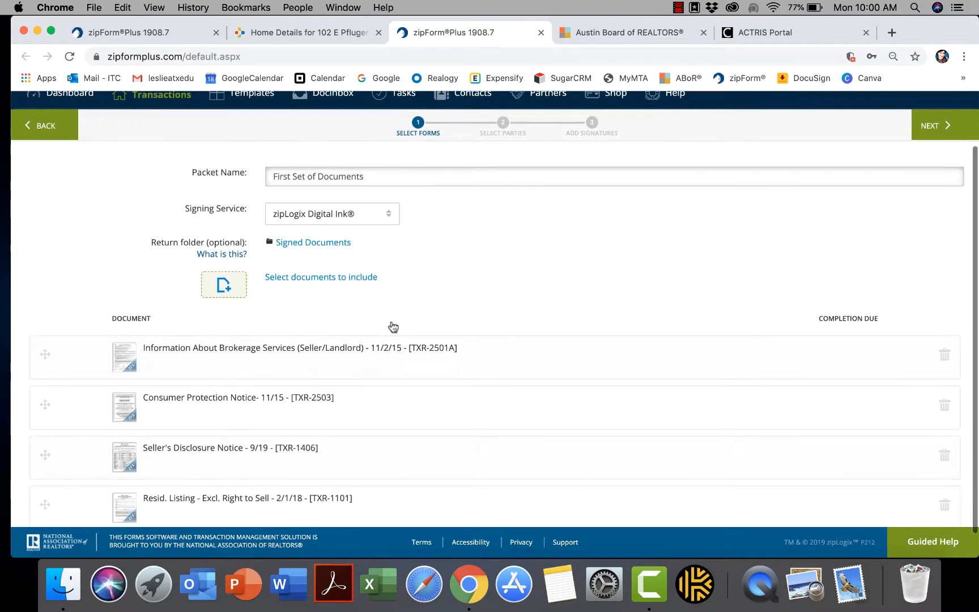
{"action": "scroll", "coordinate": [393, 326], "scroll_direction": "down", "scroll_amount": 1}
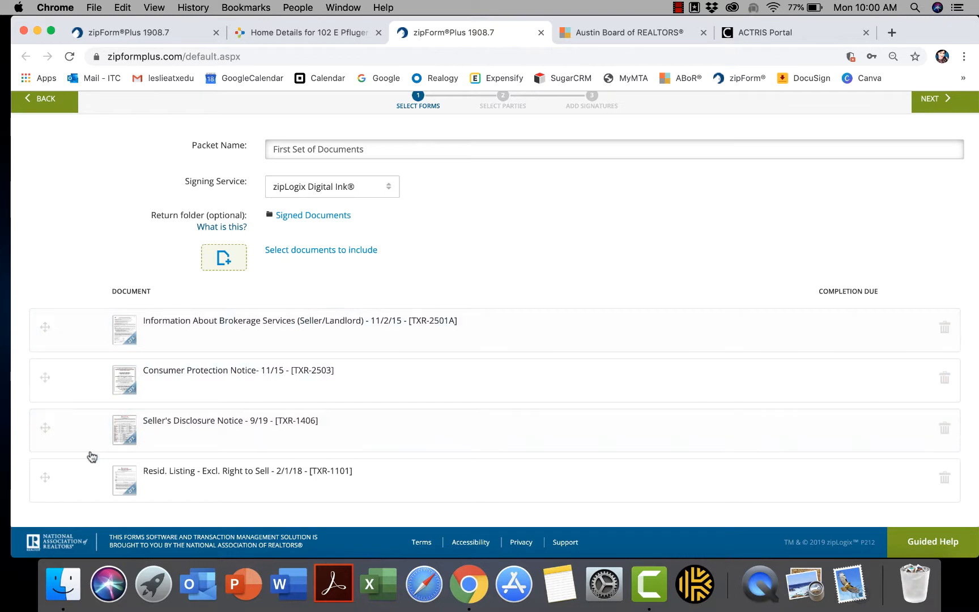
{"action": "left_click_drag", "start_coordinate": [50, 489], "coordinate": [49, 454]}
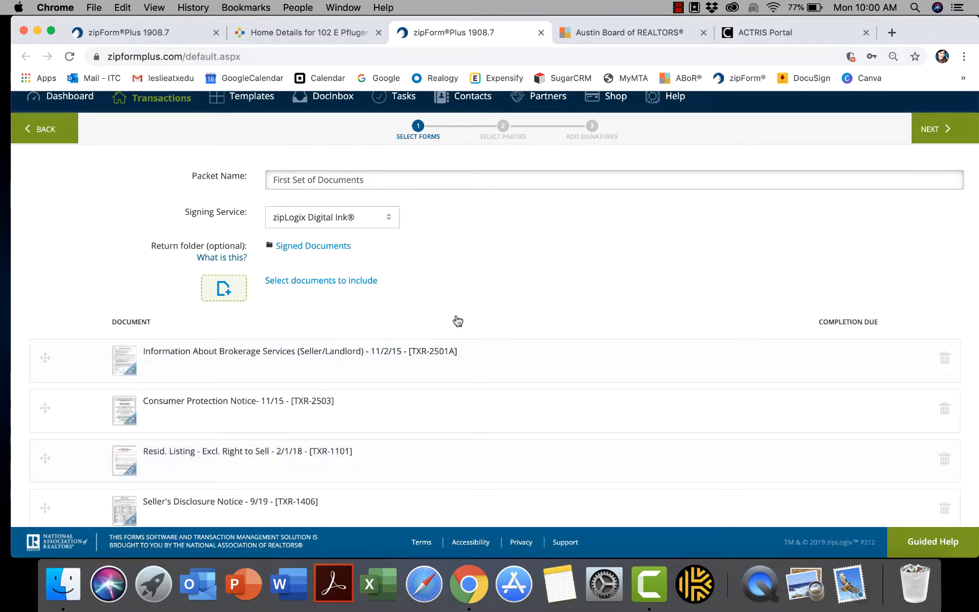
{"action": "scroll", "coordinate": [458, 321], "scroll_direction": "down", "scroll_amount": 1}
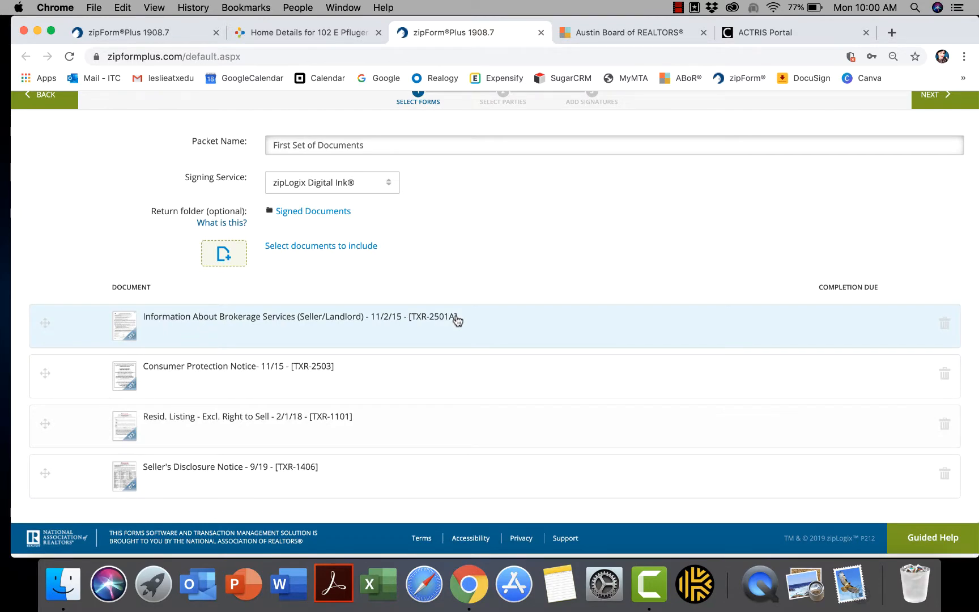
{"action": "scroll", "coordinate": [456, 321], "scroll_direction": "up", "scroll_amount": 3}
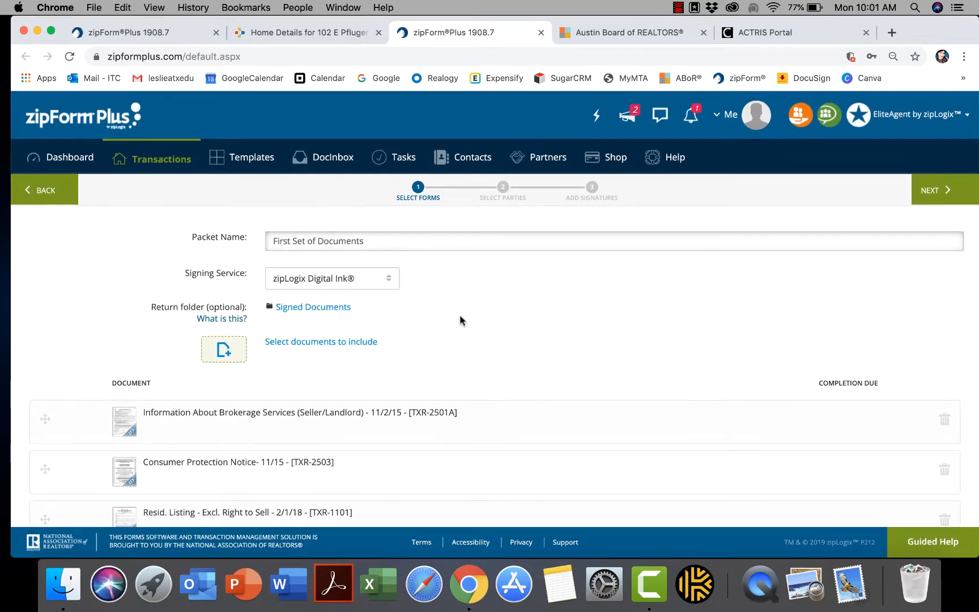
Step: Continue to party selection and choose Seller Two, the Listing Agent and Seller One from the transaction parties as signers
{"action": "left_click", "coordinate": [936, 194]}
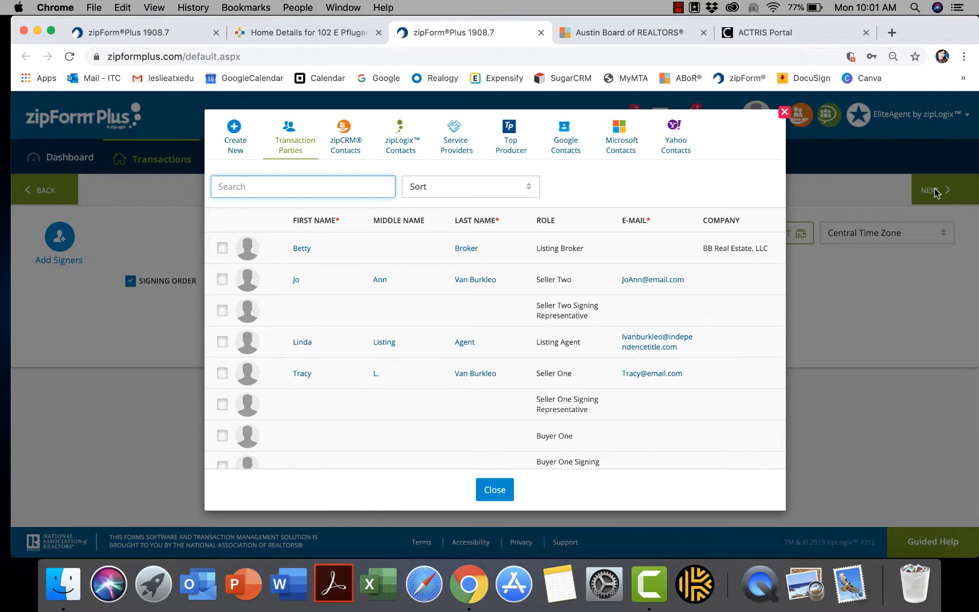
{"action": "left_click", "coordinate": [222, 281]}
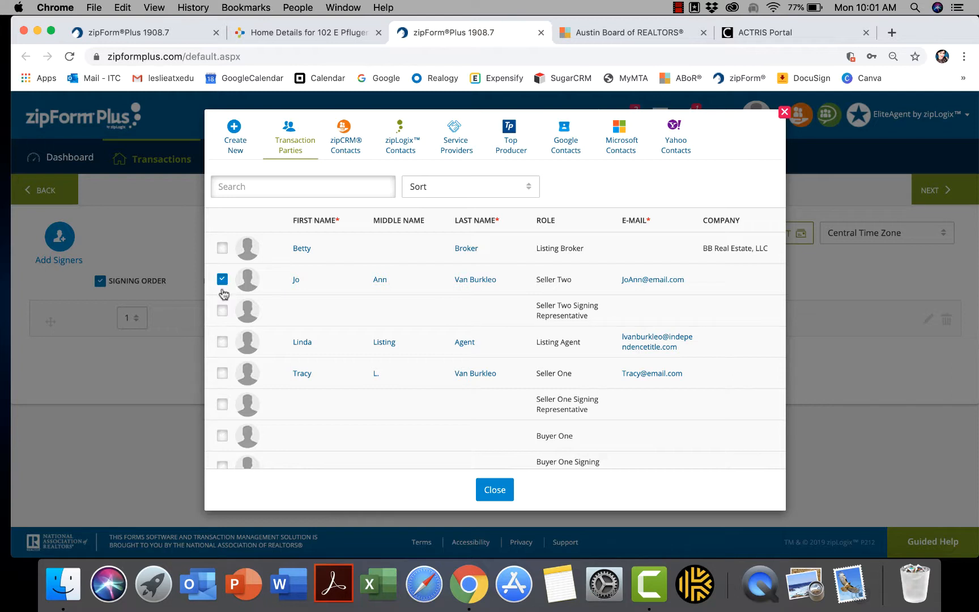
{"action": "left_click", "coordinate": [222, 342]}
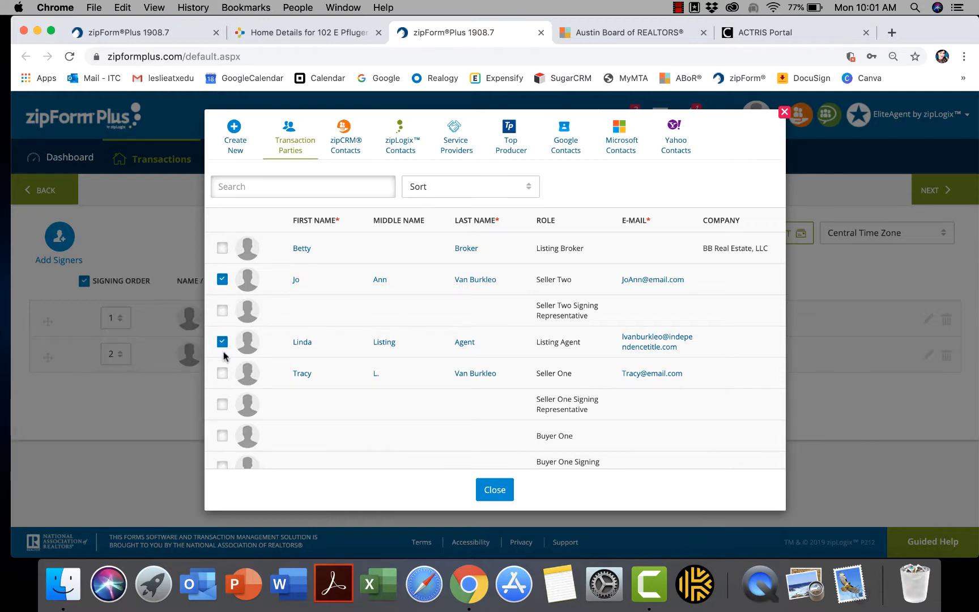
{"action": "left_click", "coordinate": [222, 373]}
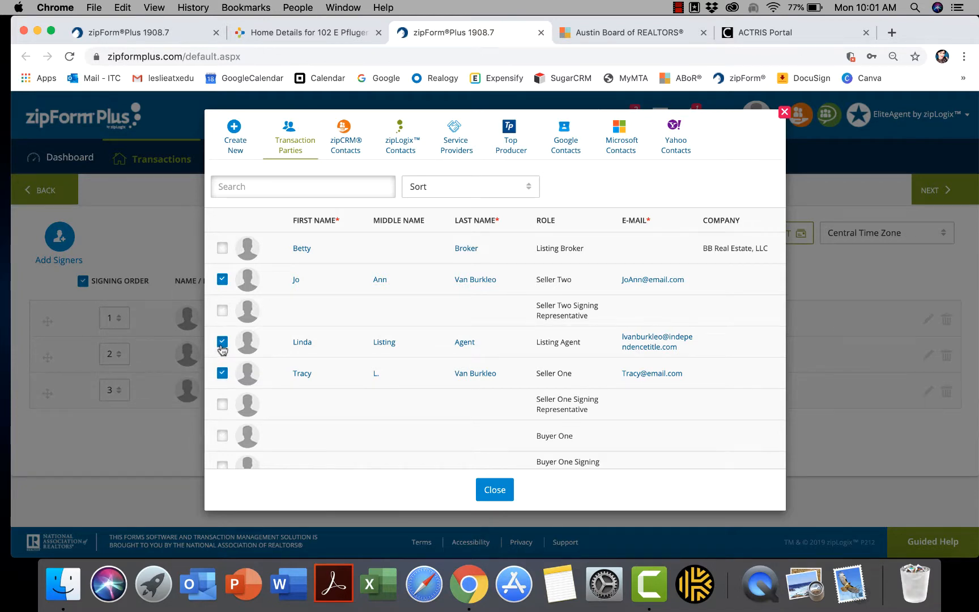
{"action": "left_click", "coordinate": [222, 343]}
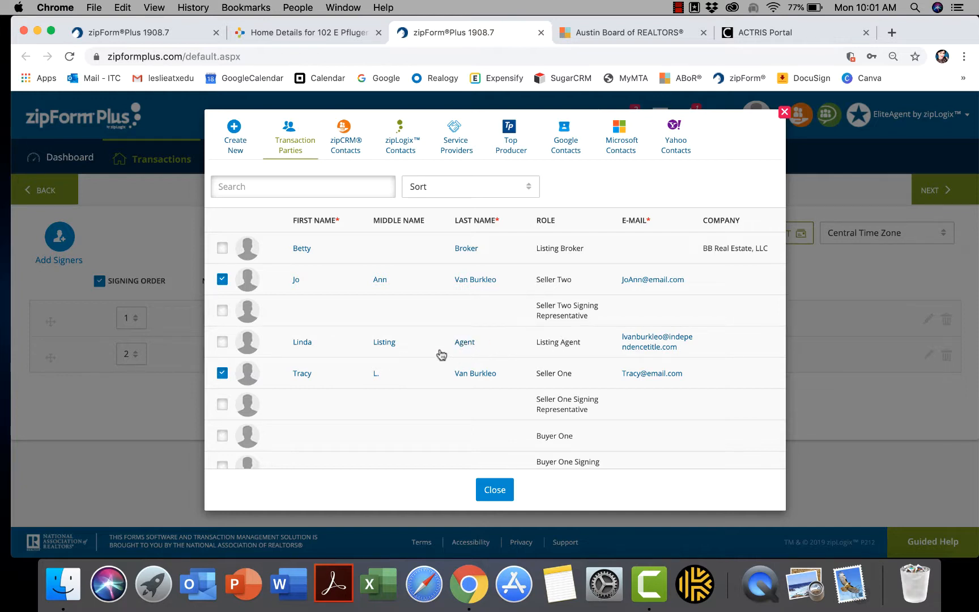
{"action": "left_click", "coordinate": [223, 343]}
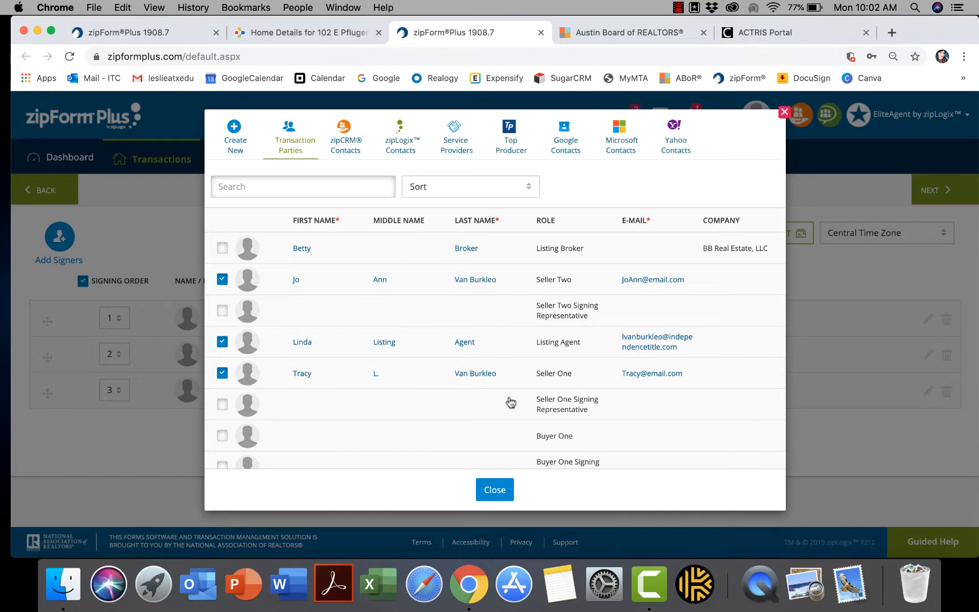
Step: Finish the signer selection and save the carbon copy list with CC Yourself and the three signers' e-mail addresses
{"action": "left_click", "coordinate": [490, 497]}
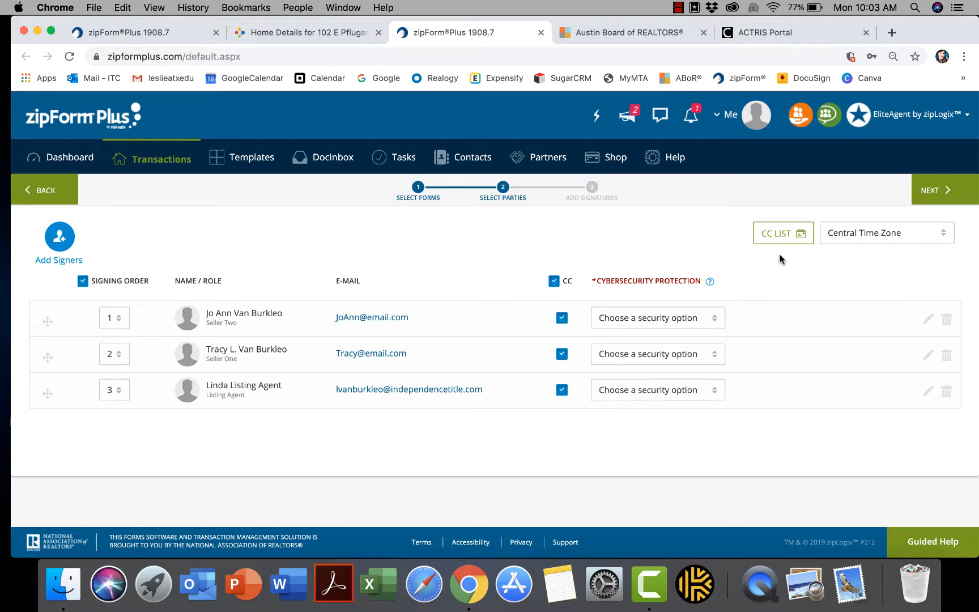
{"action": "left_click", "coordinate": [773, 238]}
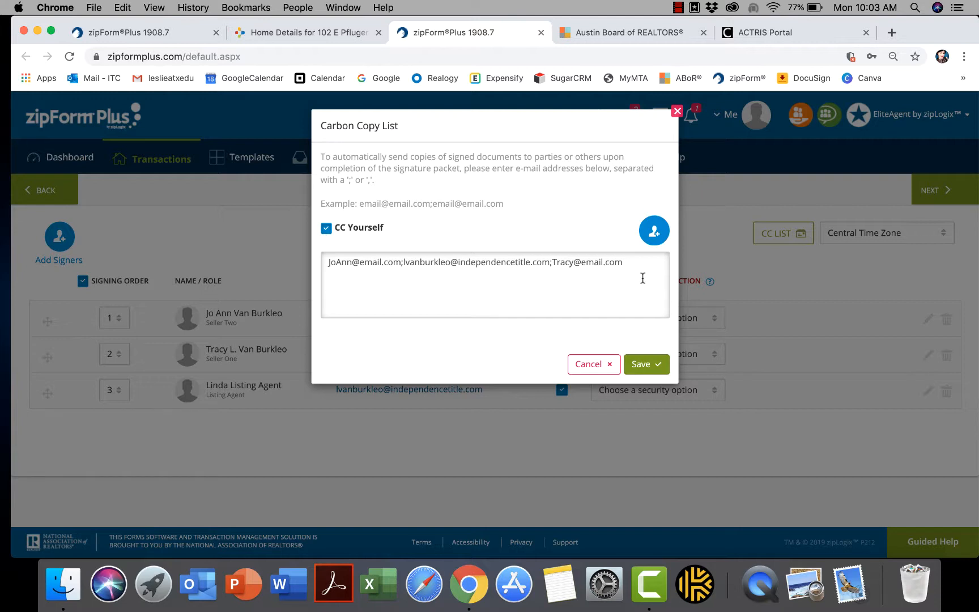
{"action": "left_click", "coordinate": [642, 366]}
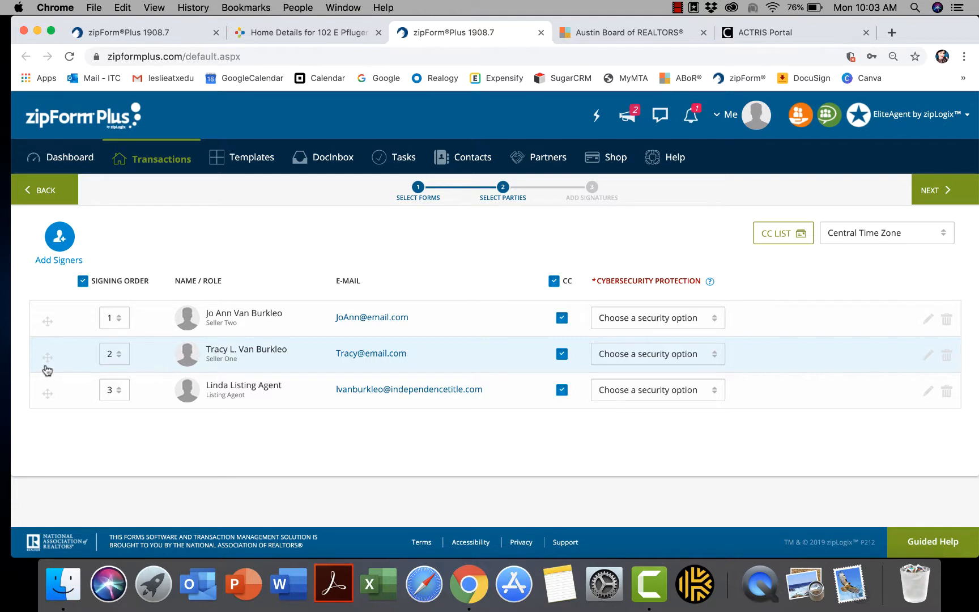
Step: Move Seller One above Seller Two in the signing order
{"action": "left_click_drag", "start_coordinate": [47, 366], "coordinate": [47, 321]}
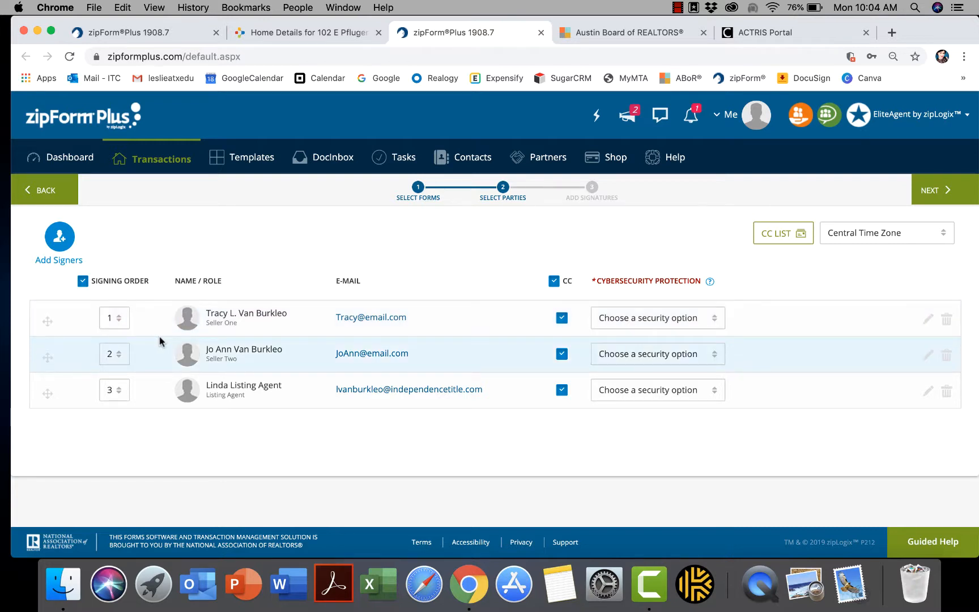
{"action": "left_click", "coordinate": [117, 358]}
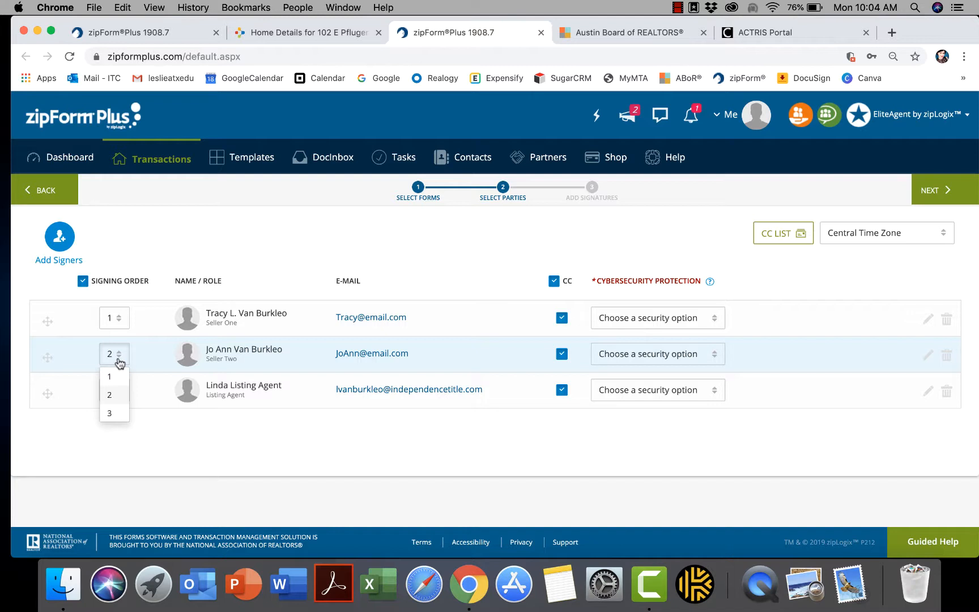
{"action": "left_click", "coordinate": [253, 259]}
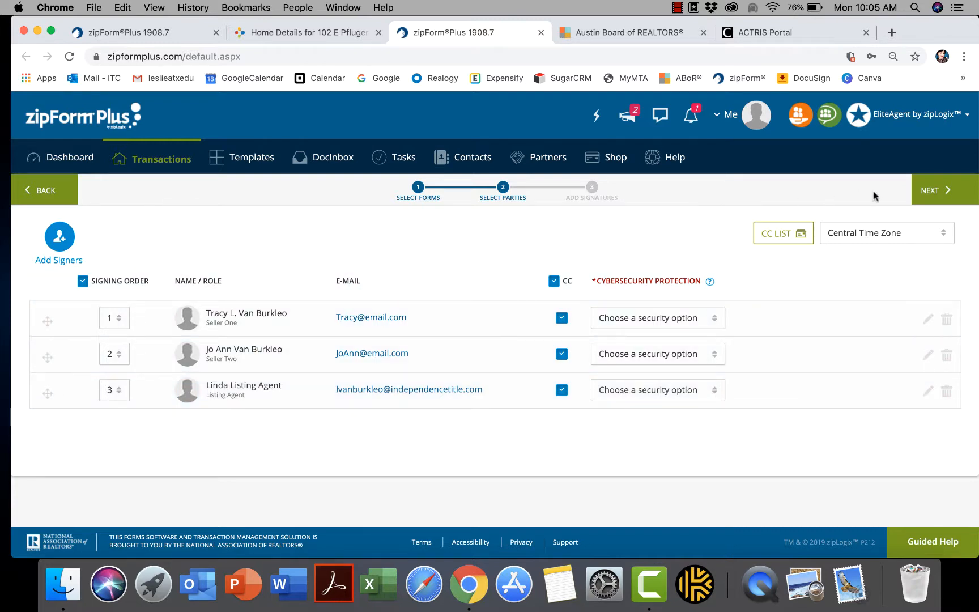
Step: Continue to adding signatures without two-factor cybersecurity and review the Information About Brokerage Services form down to its initials and date fields
{"action": "left_click", "coordinate": [930, 195]}
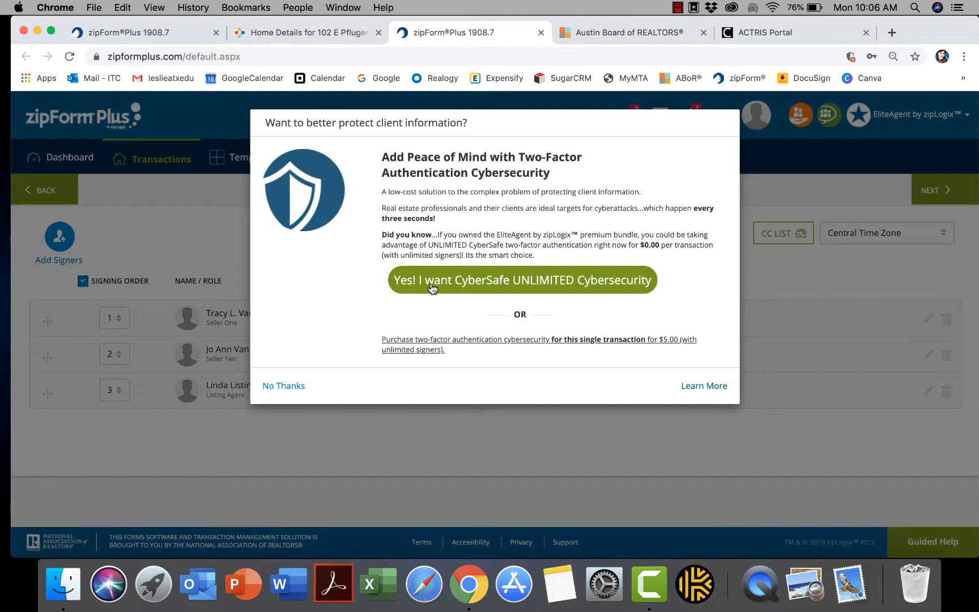
{"action": "left_click", "coordinate": [278, 391]}
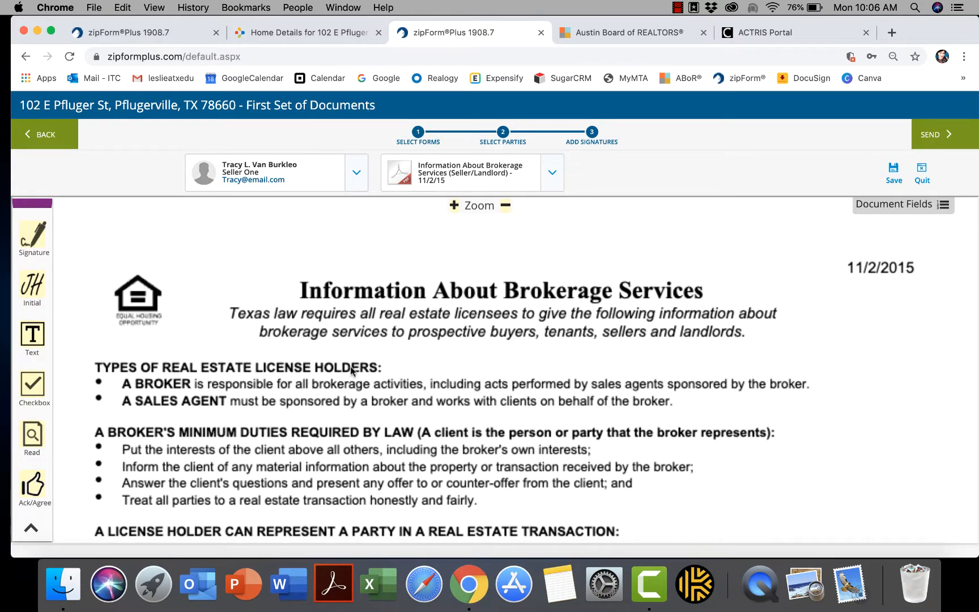
{"action": "scroll", "coordinate": [352, 369], "scroll_direction": "down", "scroll_amount": 2}
{"action": "scroll", "coordinate": [352, 370], "scroll_direction": "up", "scroll_amount": 2}
{"action": "scroll", "coordinate": [353, 369], "scroll_direction": "down", "scroll_amount": 2}
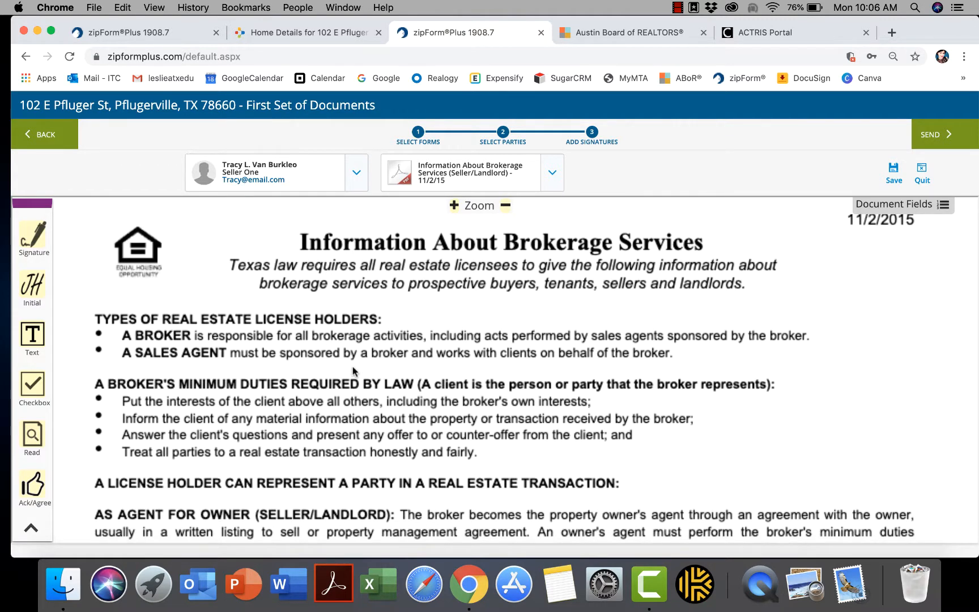
{"action": "scroll", "coordinate": [353, 370], "scroll_direction": "down", "scroll_amount": 10}
{"action": "scroll", "coordinate": [352, 371], "scroll_direction": "down", "scroll_amount": 15}
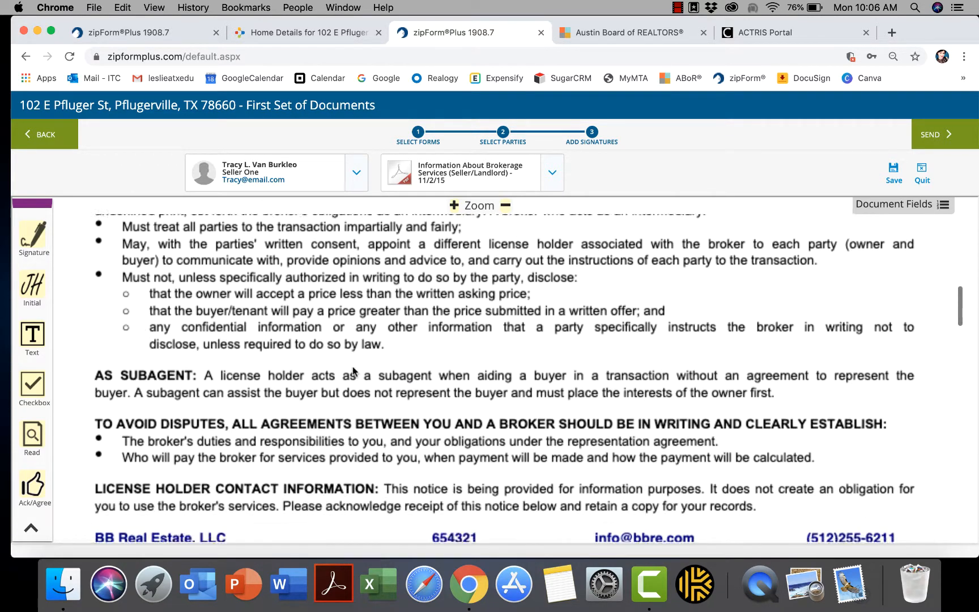
{"action": "scroll", "coordinate": [353, 367], "scroll_direction": "down", "scroll_amount": 1}
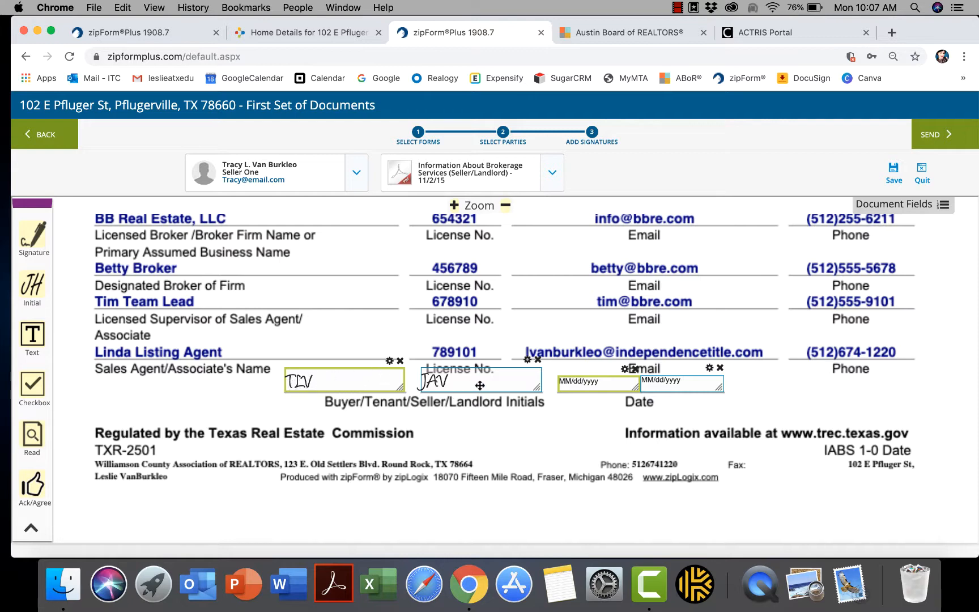
Step: Add one text field for Seller One and another for Seller Two beside the initials on the brokerage services form
{"action": "left_click", "coordinate": [357, 185]}
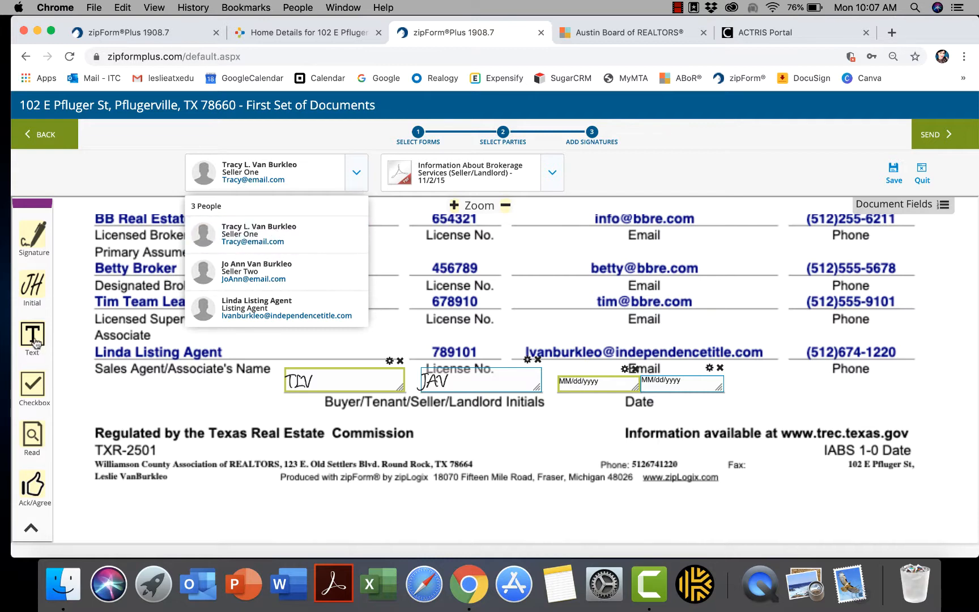
{"action": "left_click_drag", "start_coordinate": [32, 337], "coordinate": [105, 390]}
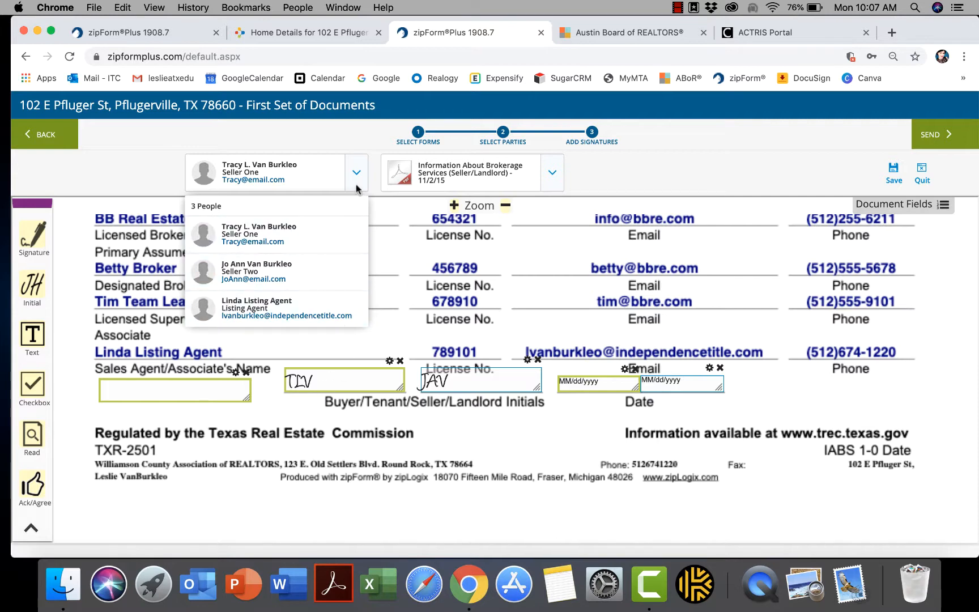
{"action": "left_click", "coordinate": [312, 268]}
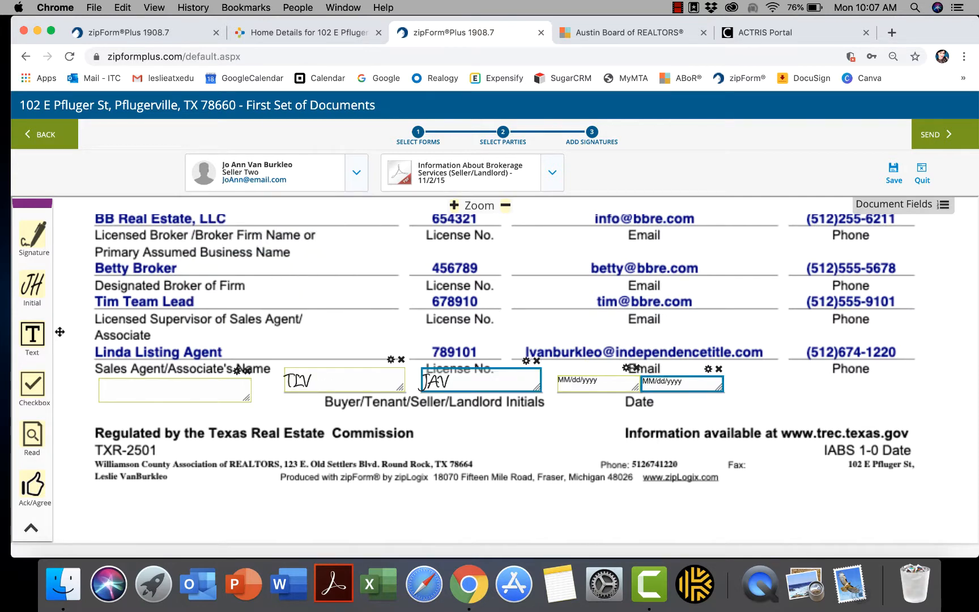
{"action": "left_click_drag", "start_coordinate": [32, 338], "coordinate": [107, 416]}
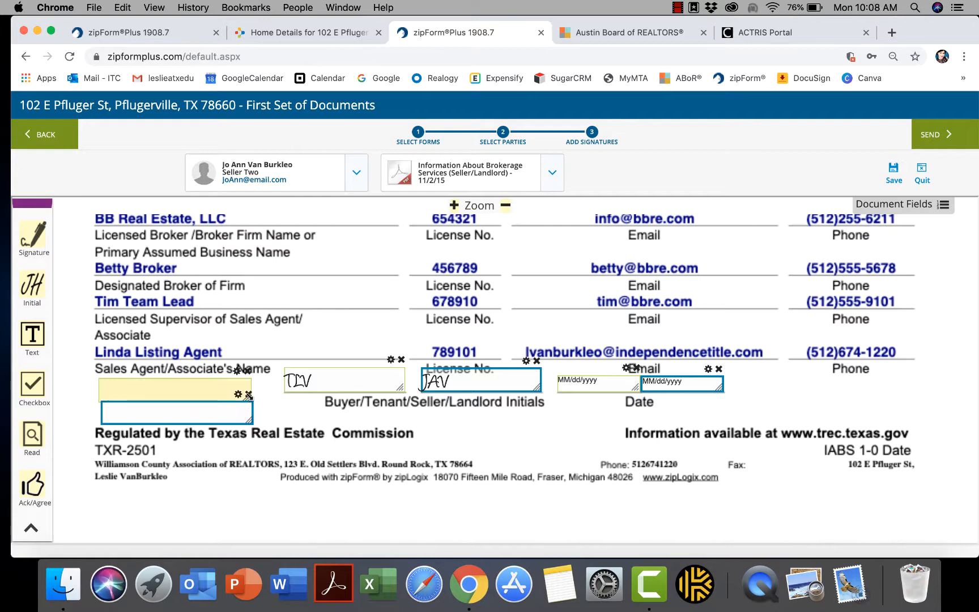
Step: Delete both added text fields from the brokerage services form
{"action": "left_click", "coordinate": [248, 395]}
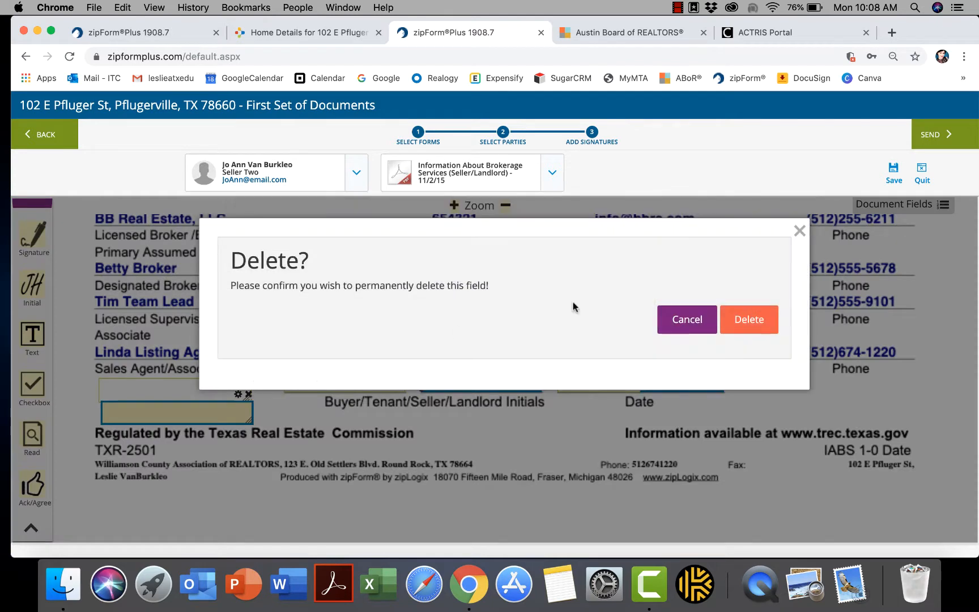
{"action": "left_click", "coordinate": [749, 320]}
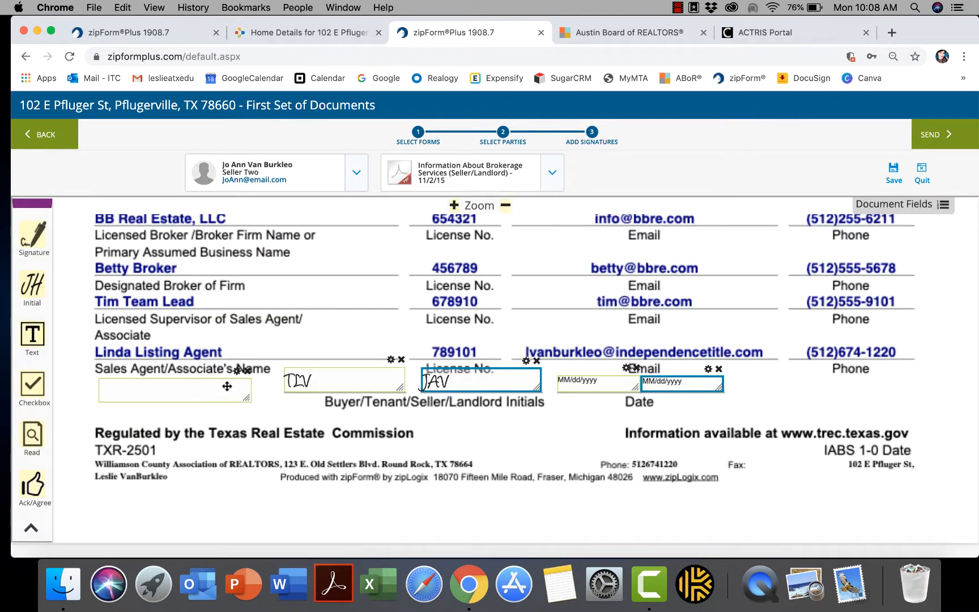
{"action": "left_click", "coordinate": [247, 371]}
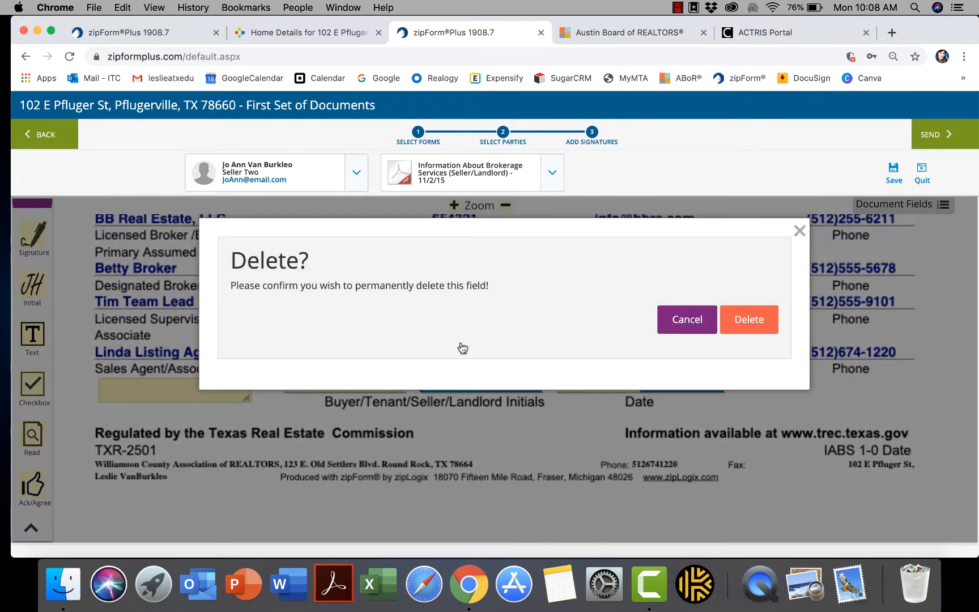
{"action": "left_click", "coordinate": [749, 321]}
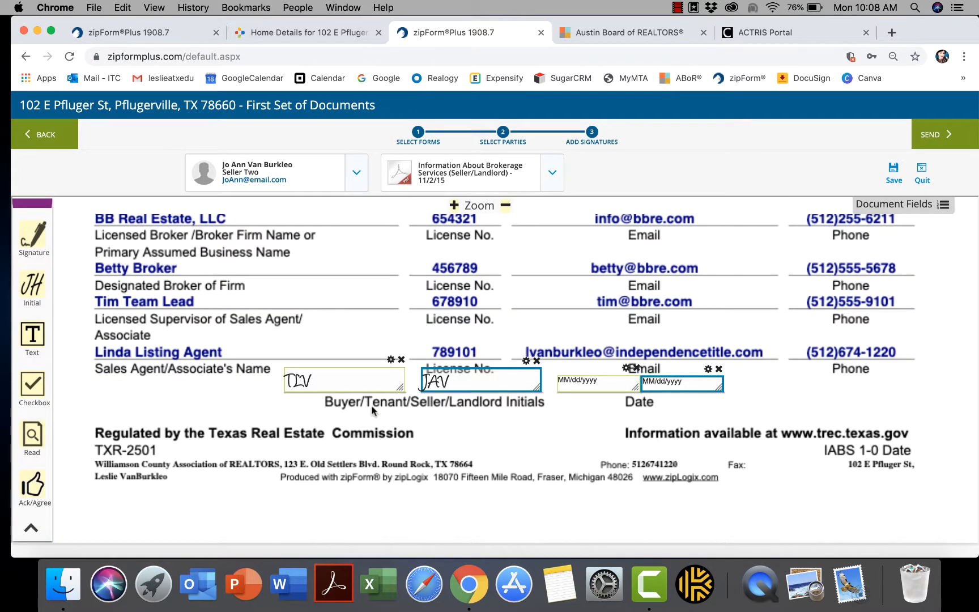
Step: Make Seller One the active signer and look through the Consumer Protection Notice for a place to sign
{"action": "scroll", "coordinate": [456, 431], "scroll_direction": "down", "scroll_amount": 1}
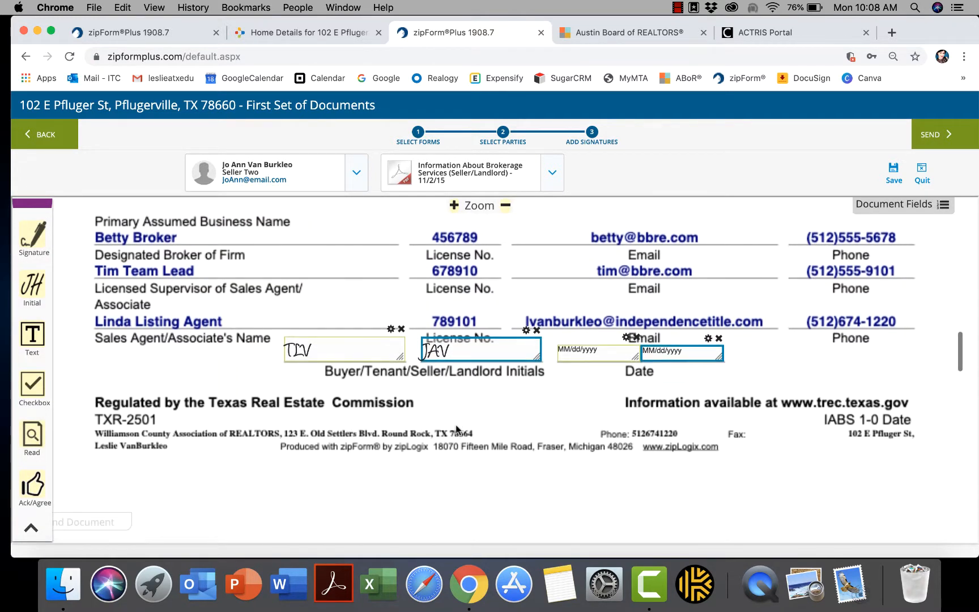
{"action": "left_click", "coordinate": [357, 173]}
{"action": "left_click", "coordinate": [285, 225]}
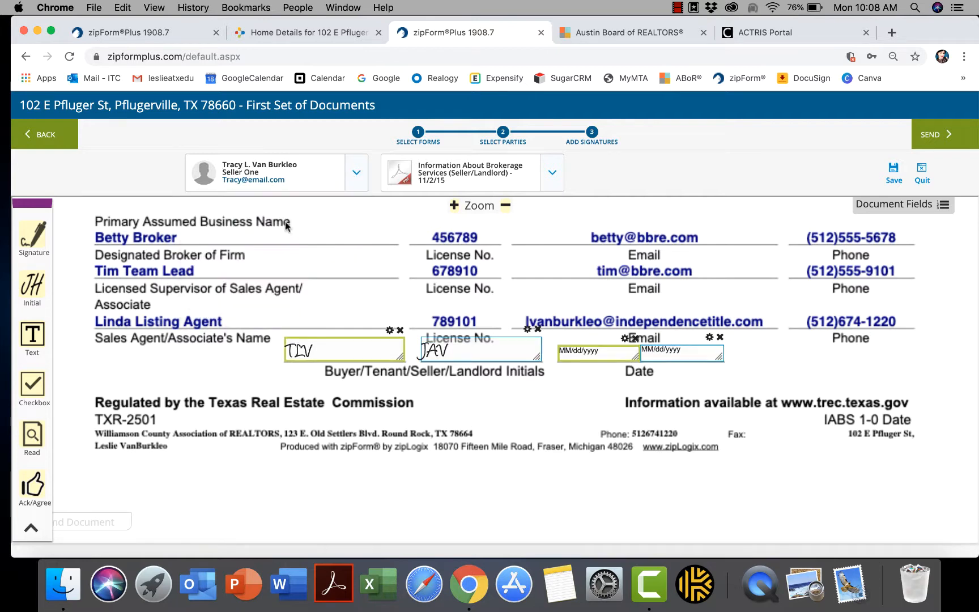
{"action": "scroll", "coordinate": [358, 328], "scroll_direction": "down", "scroll_amount": 5}
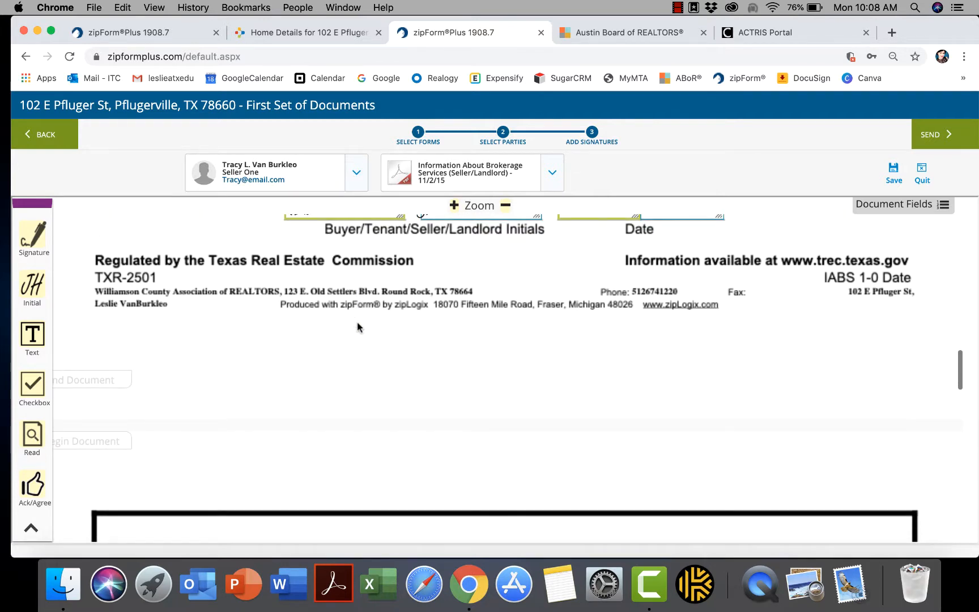
{"action": "scroll", "coordinate": [357, 328], "scroll_direction": "down", "scroll_amount": 15}
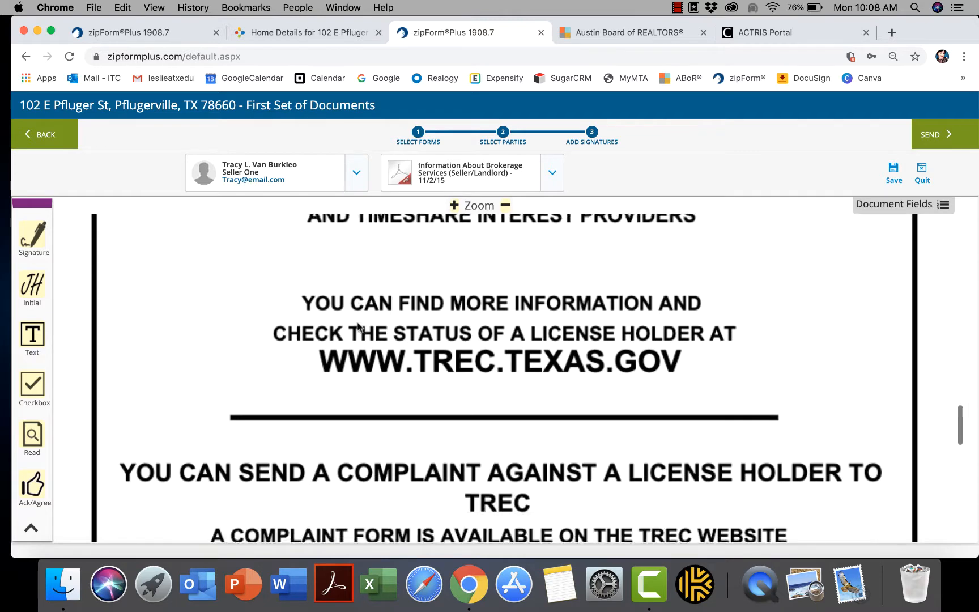
{"action": "scroll", "coordinate": [358, 328], "scroll_direction": "down", "scroll_amount": 2}
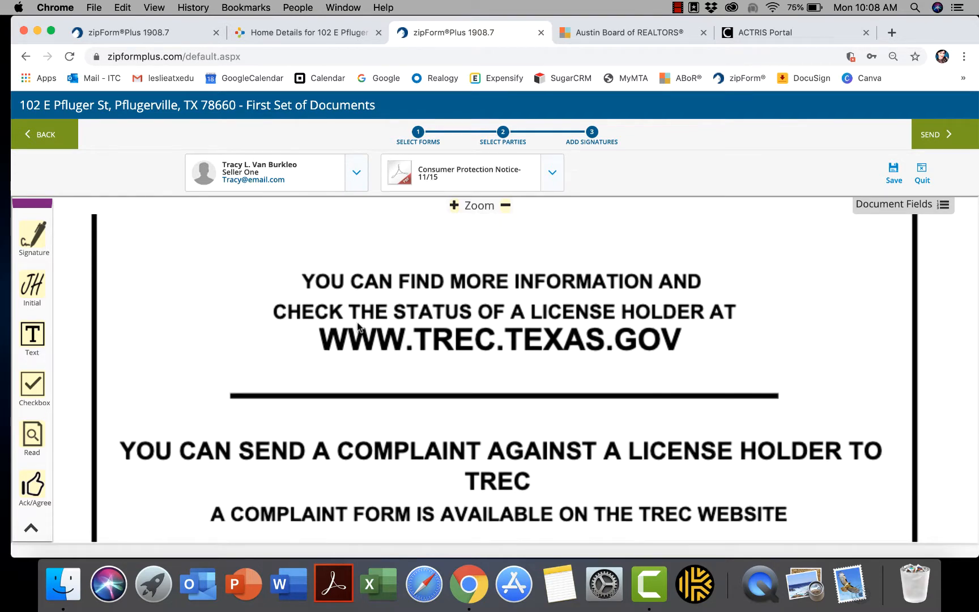
{"action": "scroll", "coordinate": [358, 328], "scroll_direction": "down", "scroll_amount": 6}
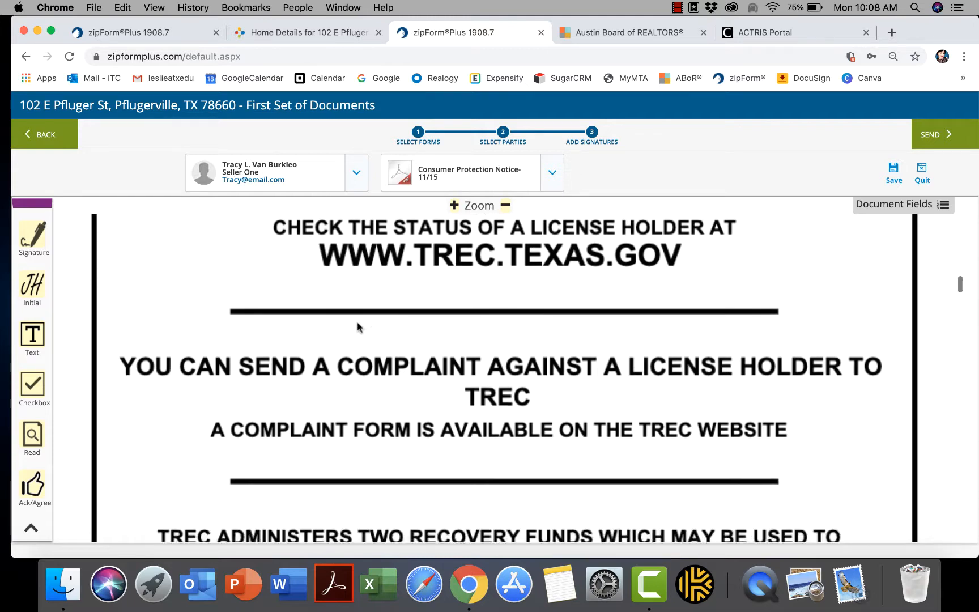
{"action": "scroll", "coordinate": [358, 327], "scroll_direction": "down", "scroll_amount": 8}
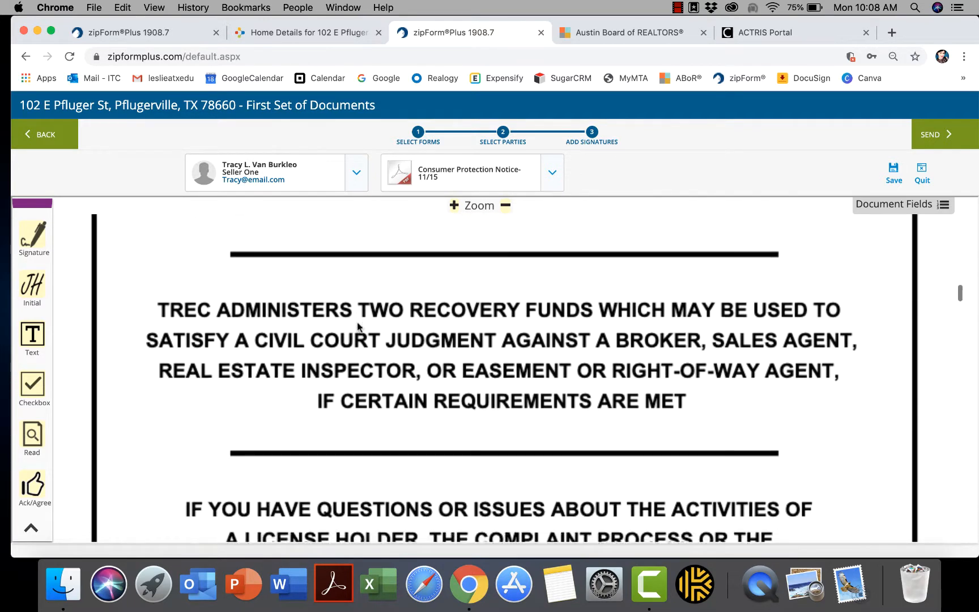
{"action": "scroll", "coordinate": [358, 327], "scroll_direction": "down", "scroll_amount": 10}
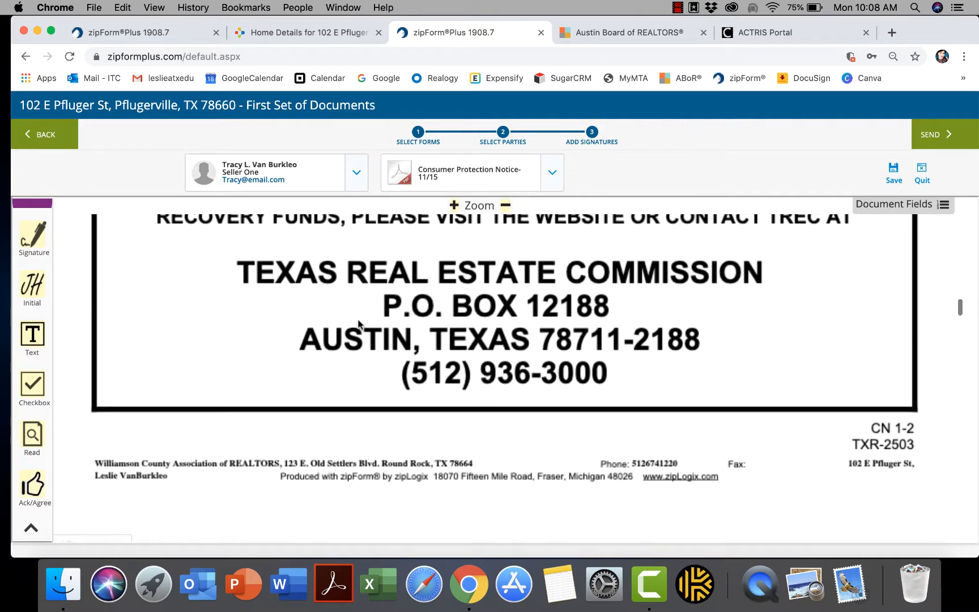
{"action": "scroll", "coordinate": [358, 324], "scroll_direction": "up", "scroll_amount": 8}
{"action": "scroll", "coordinate": [358, 324], "scroll_direction": "up", "scroll_amount": 7}
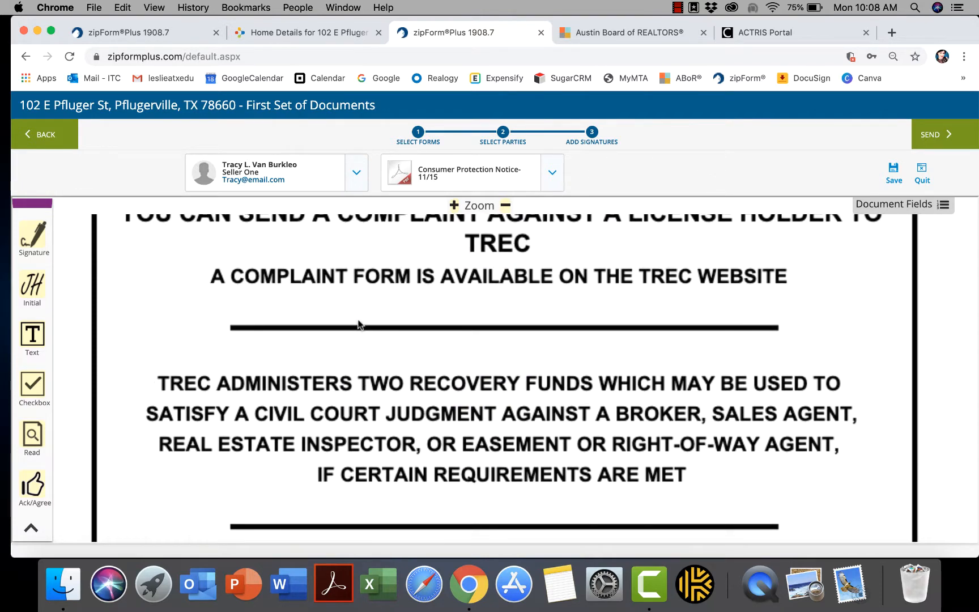
Step: Place Seller One's signature and date fields under the complaint form statement in the Consumer Protection Notice
{"action": "left_click", "coordinate": [353, 175]}
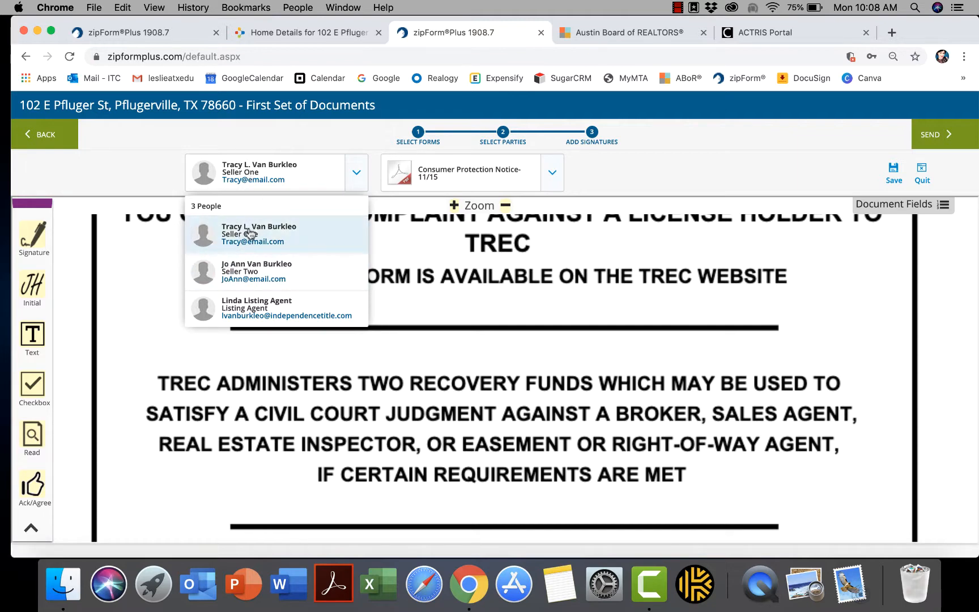
{"action": "left_click", "coordinate": [355, 181]}
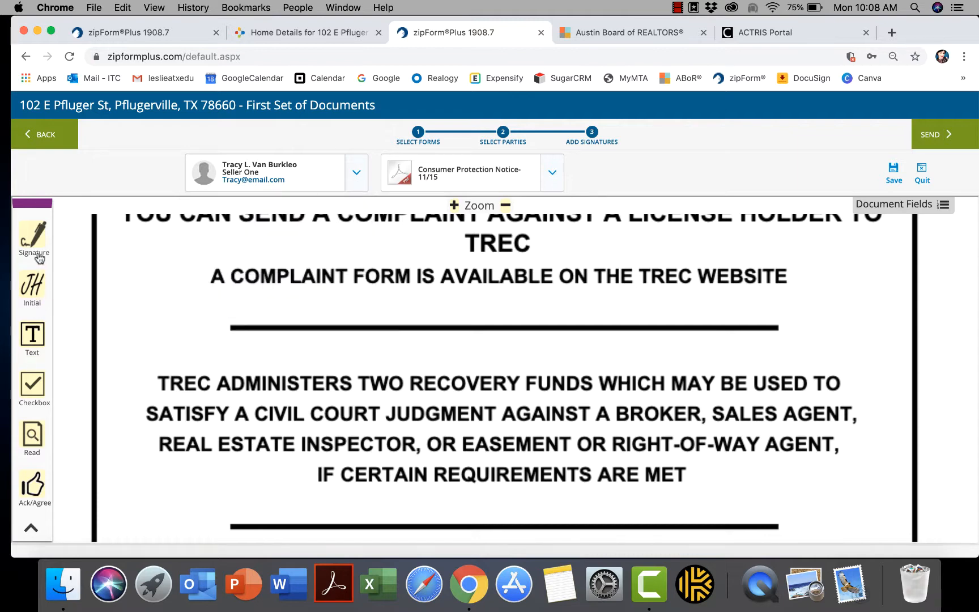
{"action": "mouse_move", "coordinate": [38, 252]}
{"action": "left_mouse_down"}
{"action": "mouse_move", "coordinate": [123, 315]}
{"action": "mouse_move", "coordinate": [242, 307]}
{"action": "mouse_move", "coordinate": [246, 314]}
{"action": "left_mouse_up"}
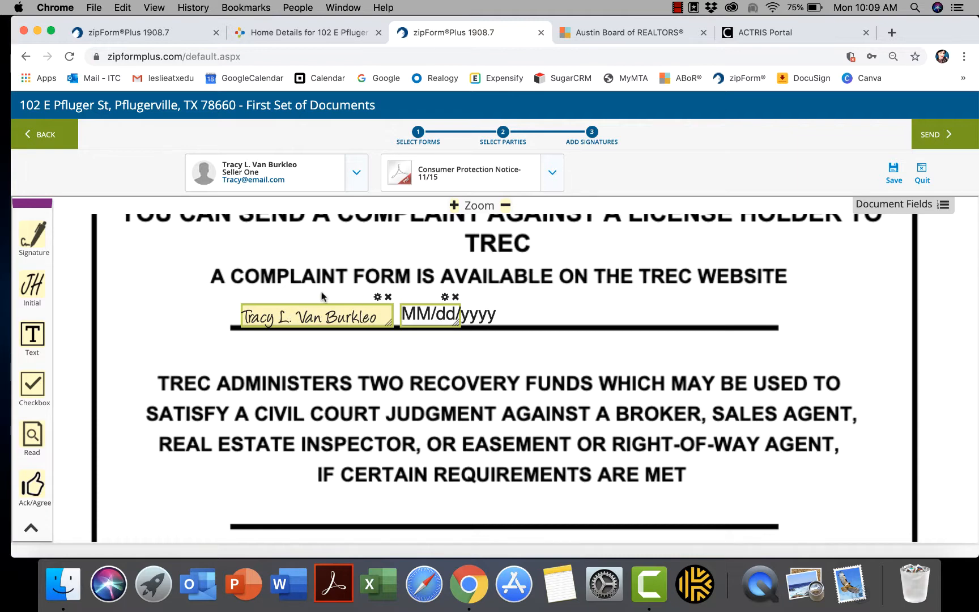
Step: Switch to Seller Two and place their signature and date fields beside Seller One's on the Consumer Protection Notice
{"action": "left_click", "coordinate": [357, 176]}
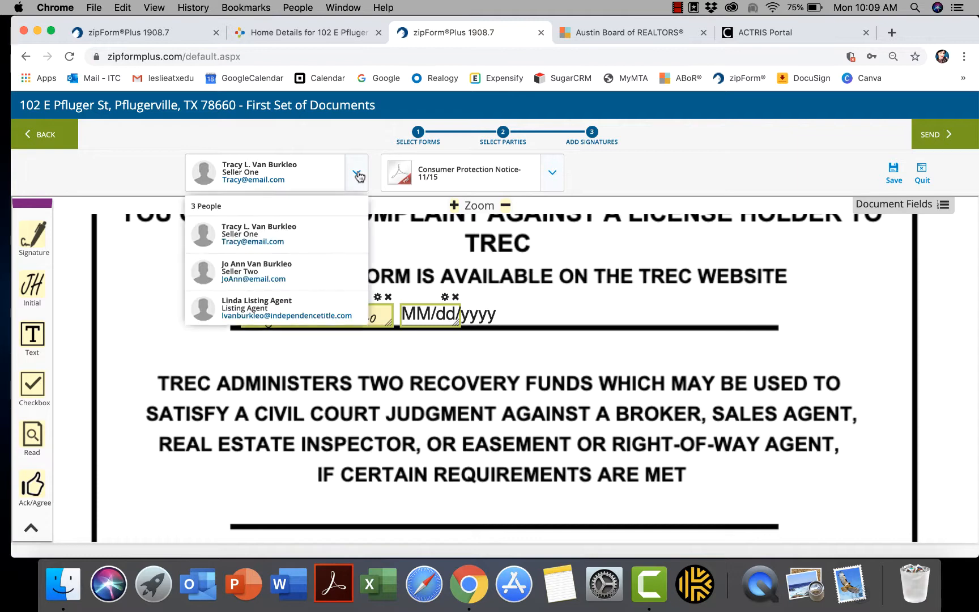
{"action": "left_click", "coordinate": [262, 269]}
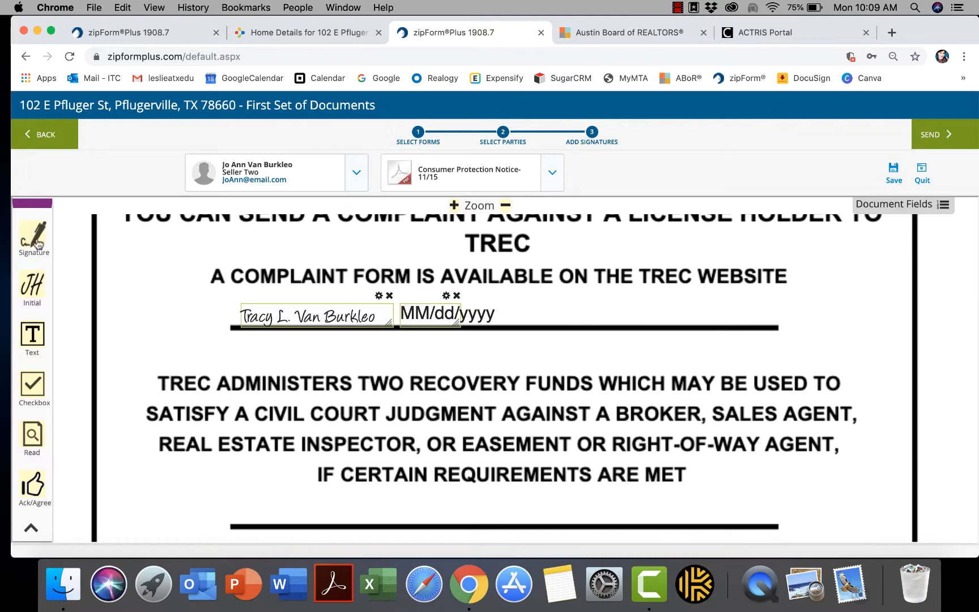
{"action": "mouse_move", "coordinate": [35, 241]}
{"action": "left_mouse_down"}
{"action": "mouse_move", "coordinate": [502, 344]}
{"action": "mouse_move", "coordinate": [517, 313]}
{"action": "left_mouse_up"}
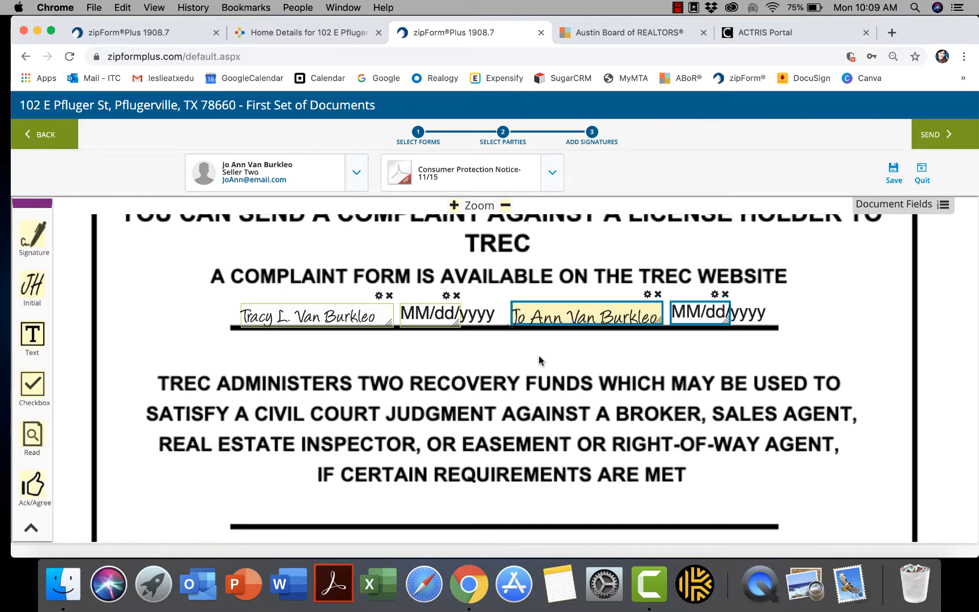
{"action": "scroll", "coordinate": [492, 390], "scroll_direction": "down", "scroll_amount": 10}
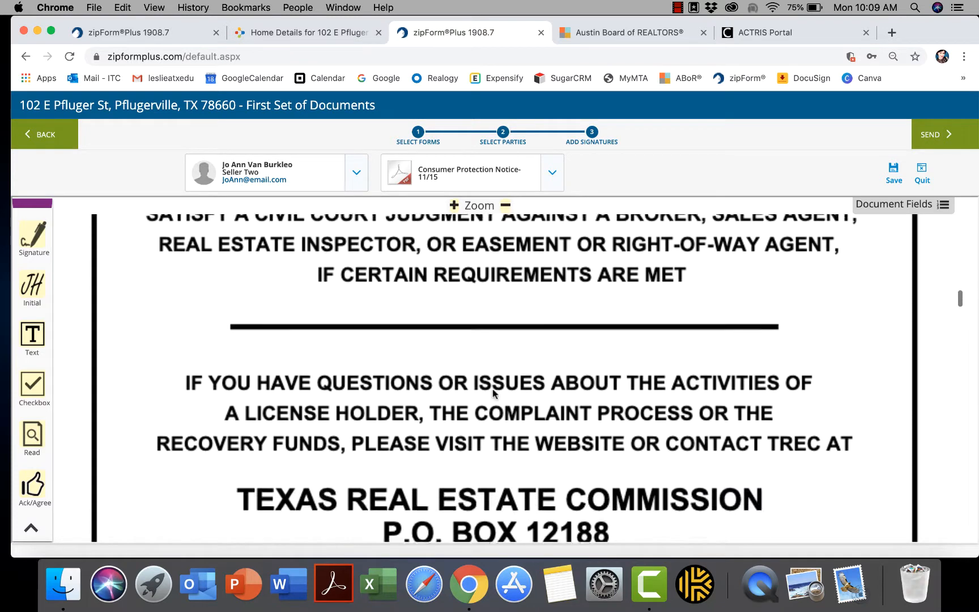
Step: Look through the Residential Listing agreement down to the listing price and make Seller One the active signer
{"action": "scroll", "coordinate": [492, 391], "scroll_direction": "down", "scroll_amount": 10}
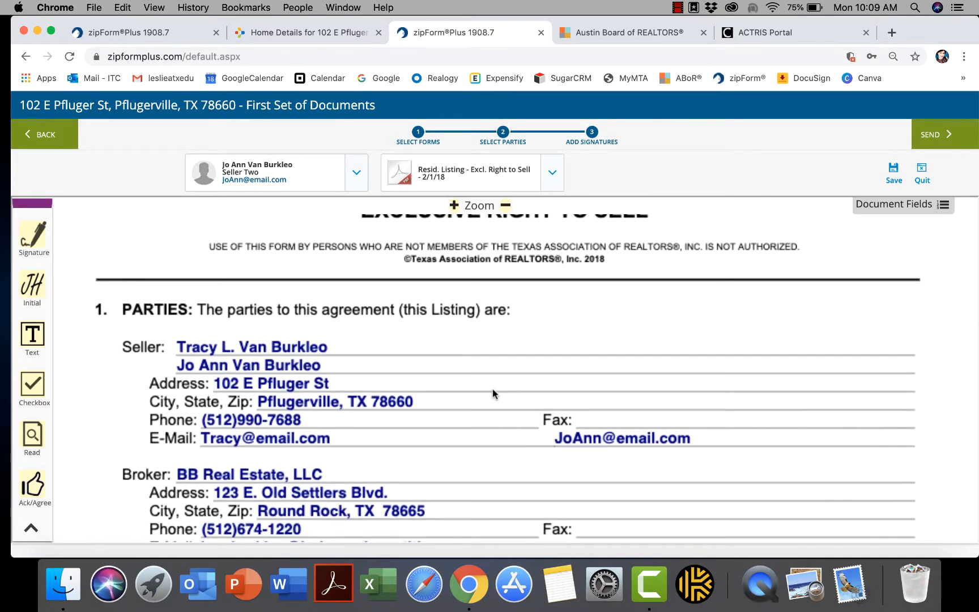
{"action": "scroll", "coordinate": [493, 389], "scroll_direction": "down", "scroll_amount": 2}
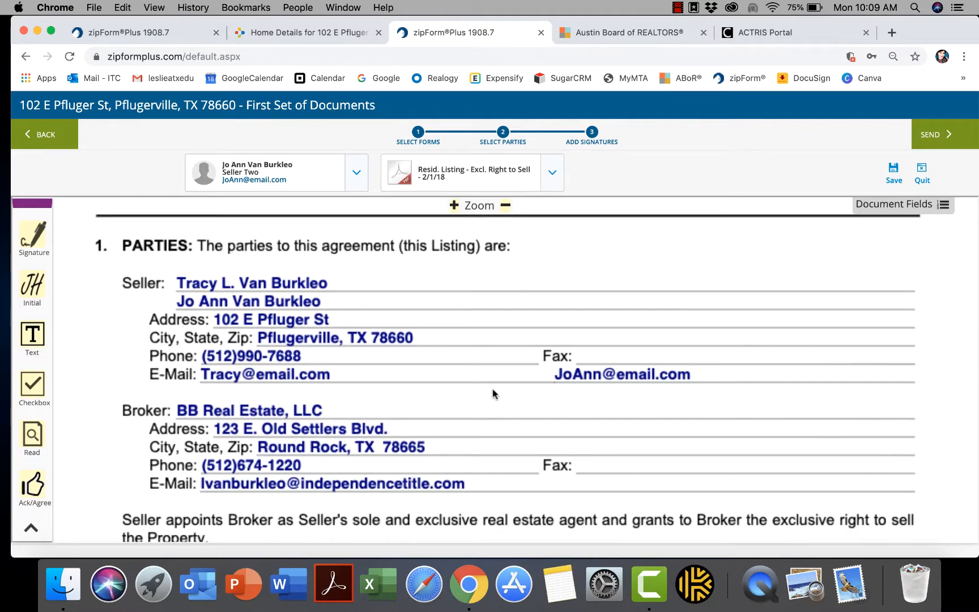
{"action": "scroll", "coordinate": [493, 390], "scroll_direction": "down", "scroll_amount": 2}
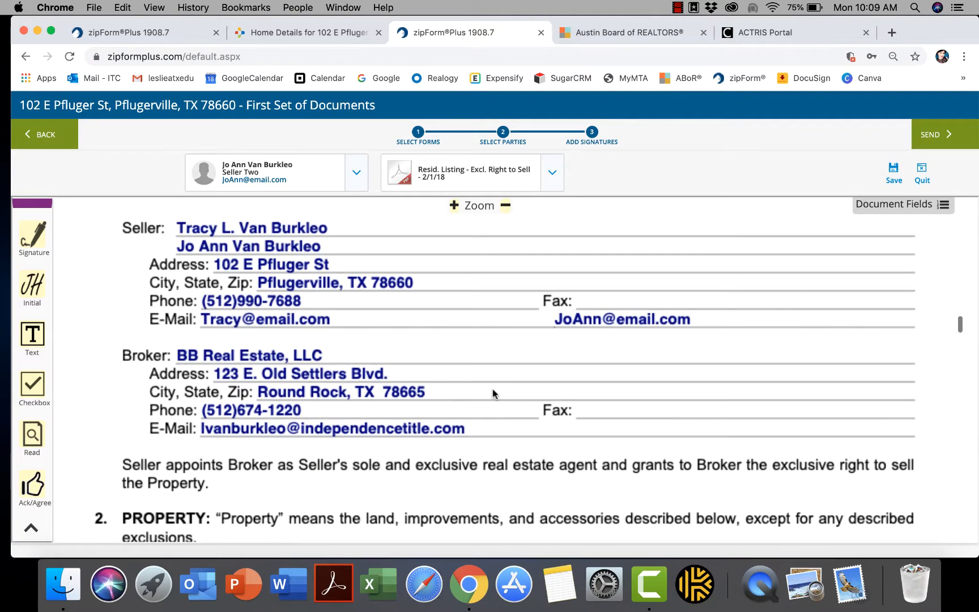
{"action": "scroll", "coordinate": [492, 391], "scroll_direction": "down", "scroll_amount": 10}
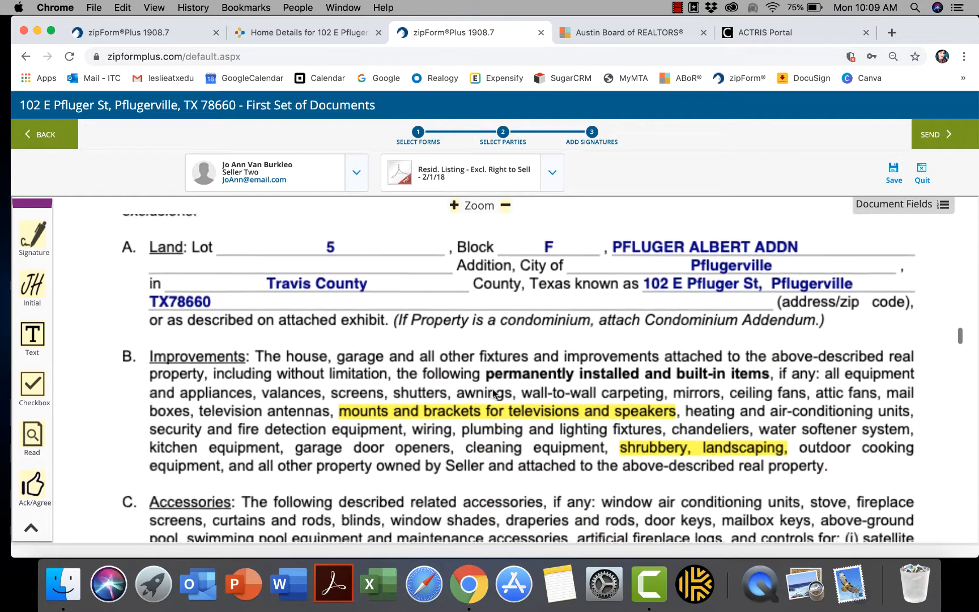
{"action": "scroll", "coordinate": [493, 391], "scroll_direction": "down", "scroll_amount": 12}
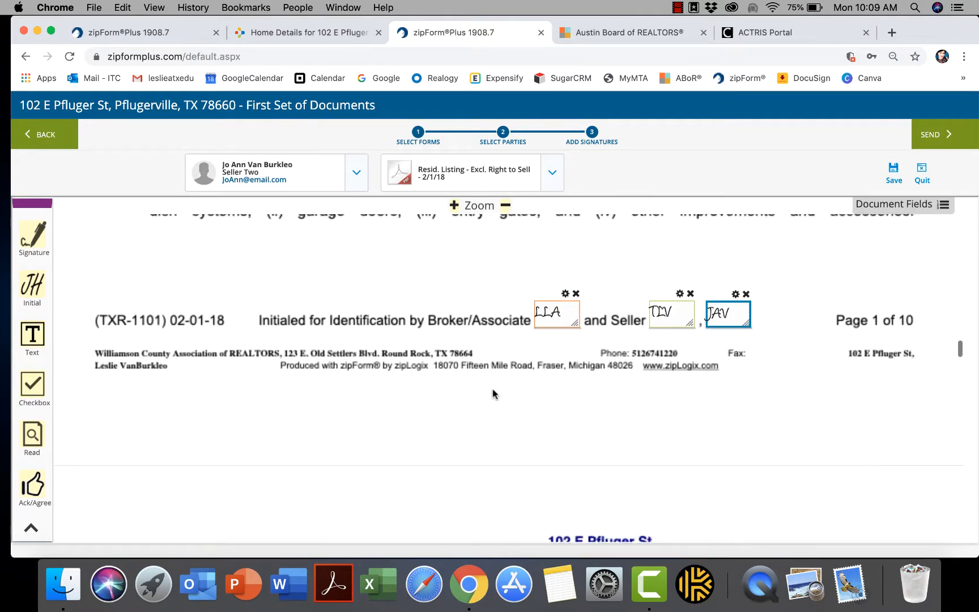
{"action": "scroll", "coordinate": [493, 394], "scroll_direction": "down", "scroll_amount": 10}
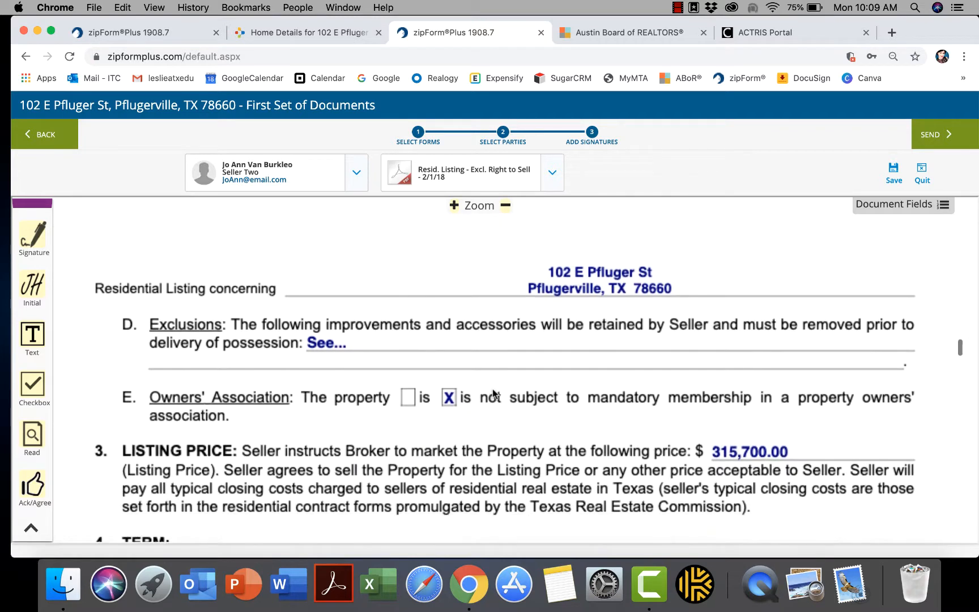
{"action": "scroll", "coordinate": [493, 391], "scroll_direction": "down", "scroll_amount": 7}
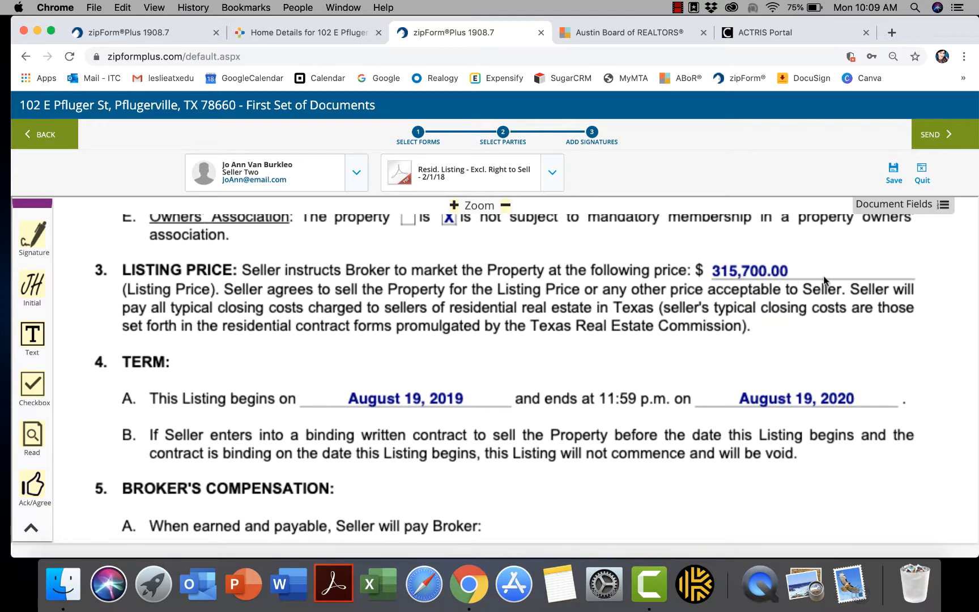
{"action": "left_click", "coordinate": [347, 181]}
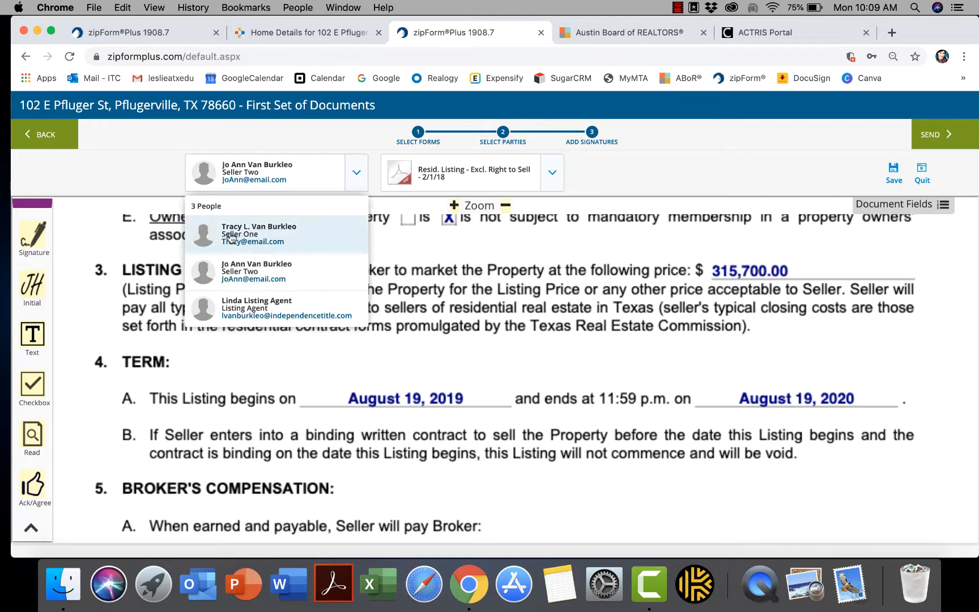
{"action": "left_click", "coordinate": [250, 237]}
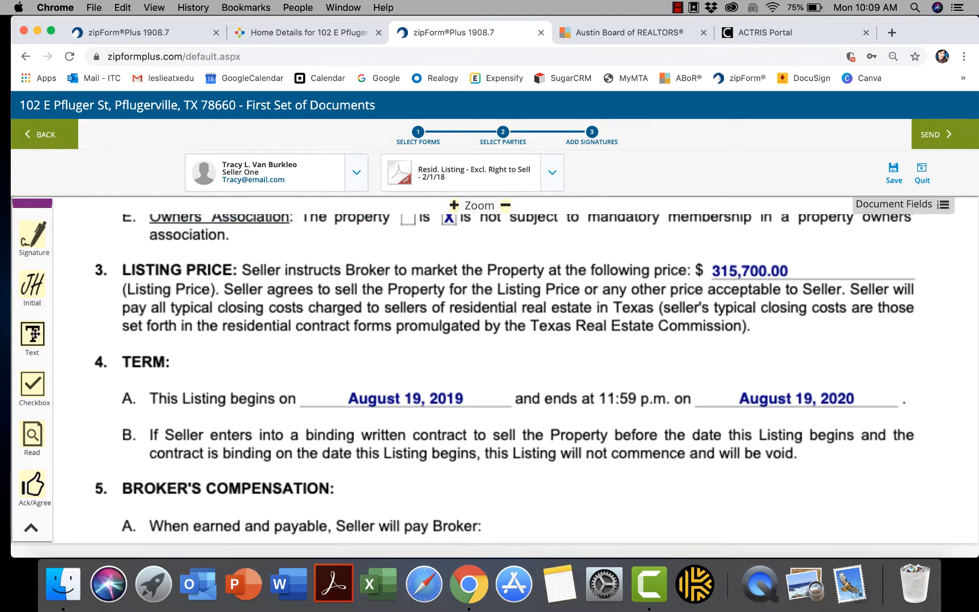
Step: Place a text field for Seller One right after the listing price, and toggle its Read Only option
{"action": "left_click_drag", "start_coordinate": [33, 334], "coordinate": [795, 266]}
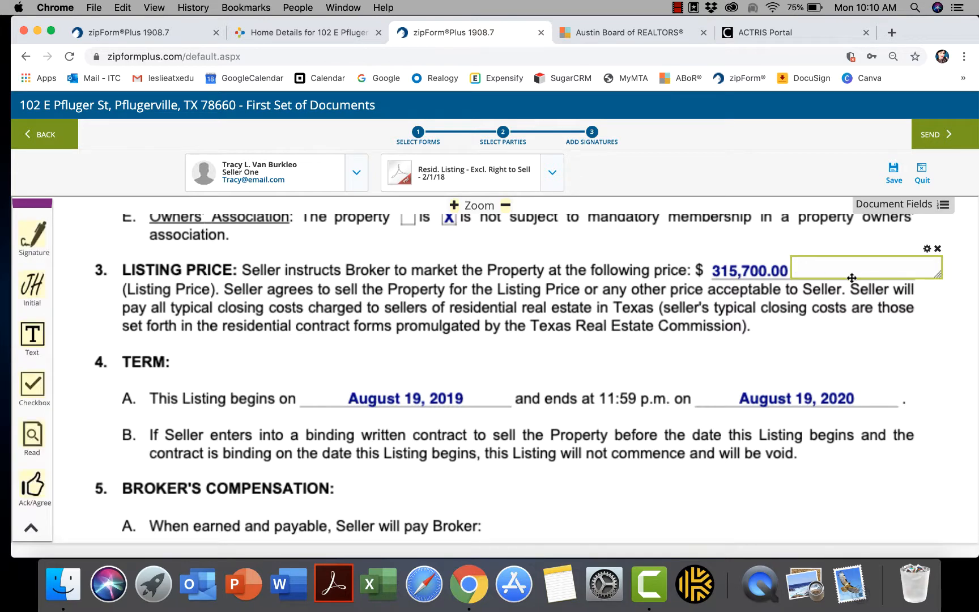
{"action": "left_click", "coordinate": [928, 250]}
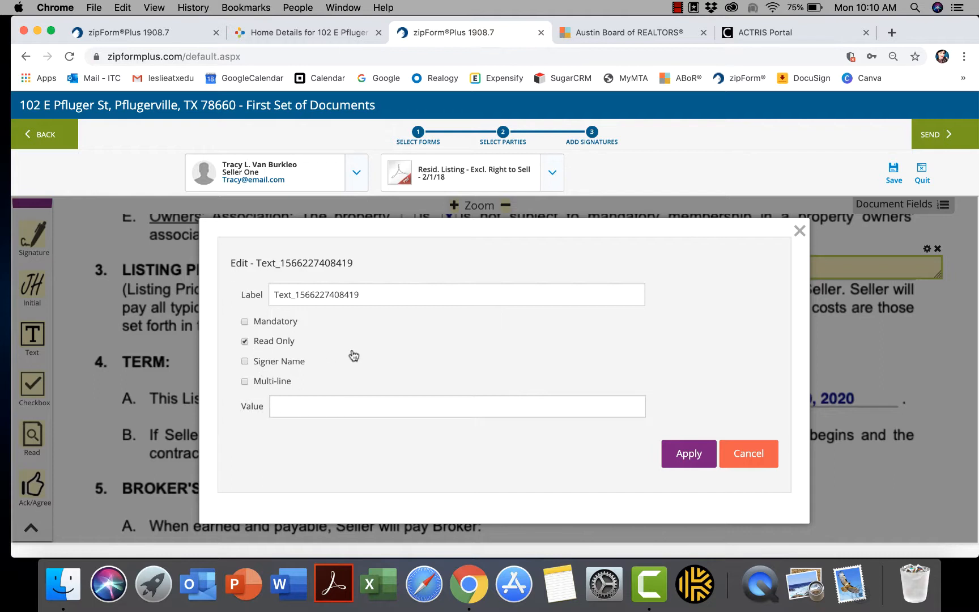
{"action": "left_click", "coordinate": [244, 340]}
{"action": "left_click", "coordinate": [698, 459]}
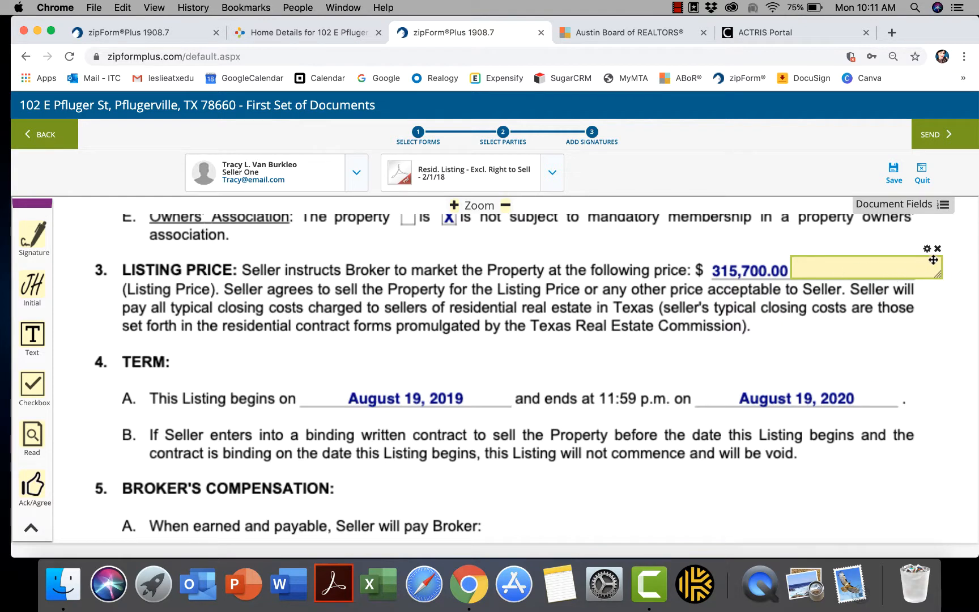
Step: Delete the added text field from the listing price line
{"action": "left_click", "coordinate": [938, 250]}
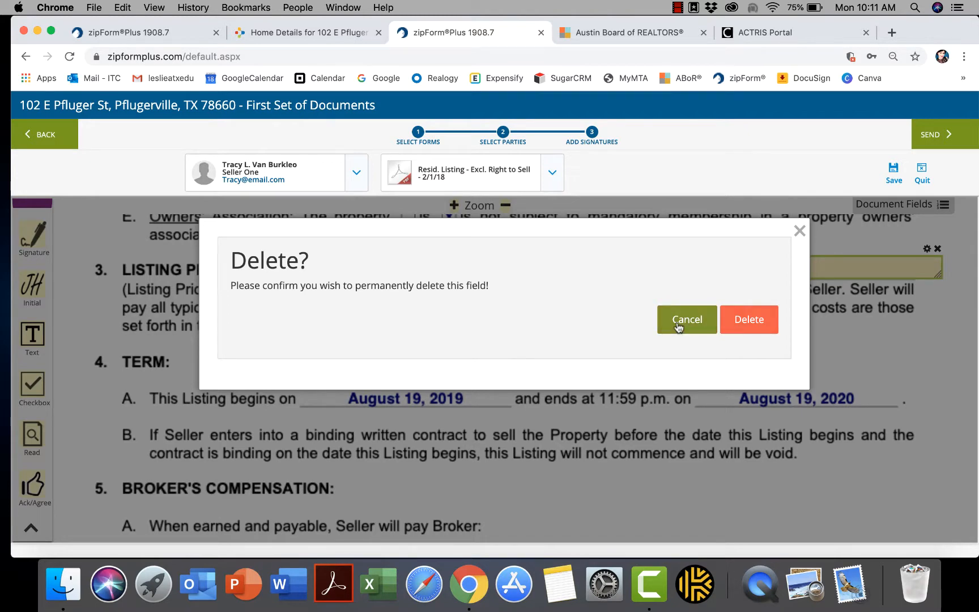
{"action": "left_click", "coordinate": [745, 322]}
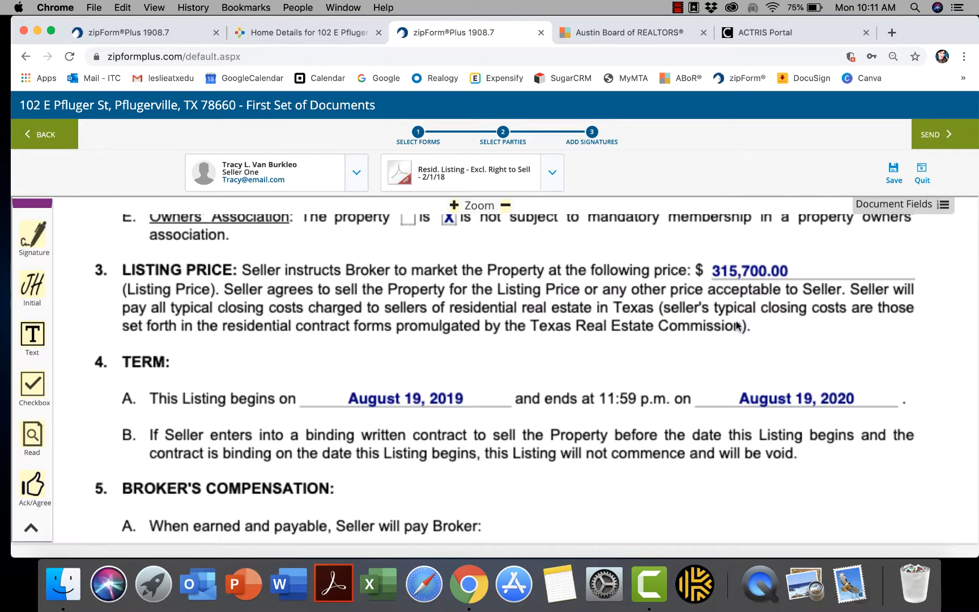
Step: Examine the remaining pages of the Residential Listing for initials fields and blanks the seller must fill, up to the foreign person clause
{"action": "scroll", "coordinate": [632, 326], "scroll_direction": "down", "scroll_amount": 5}
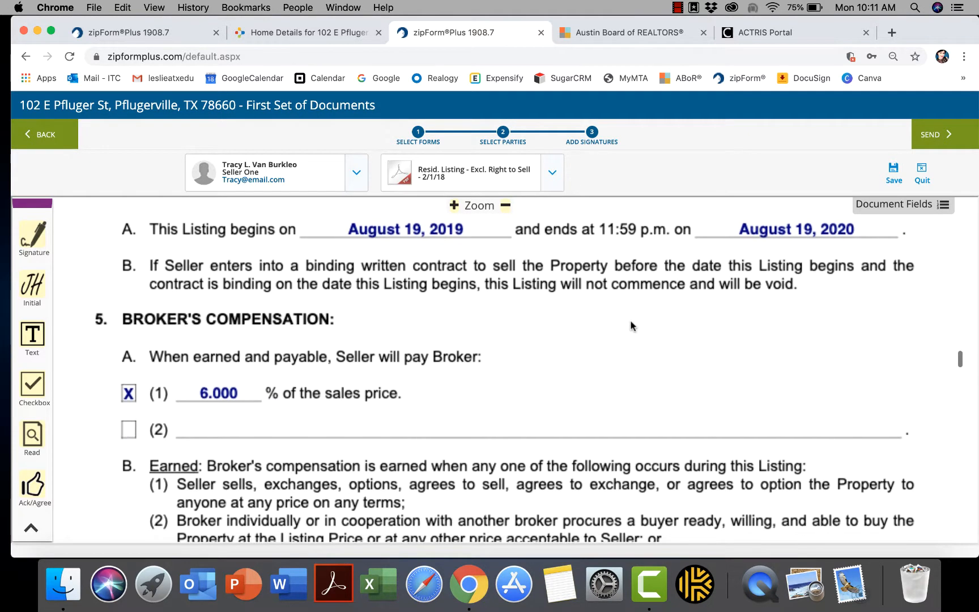
{"action": "scroll", "coordinate": [632, 326], "scroll_direction": "down", "scroll_amount": 15}
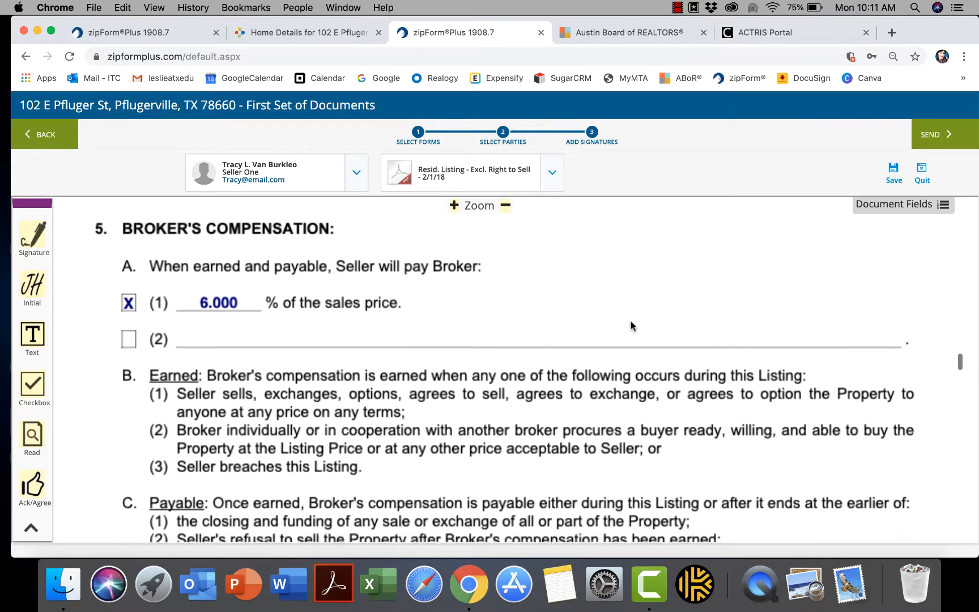
{"action": "scroll", "coordinate": [632, 326], "scroll_direction": "down", "scroll_amount": 20}
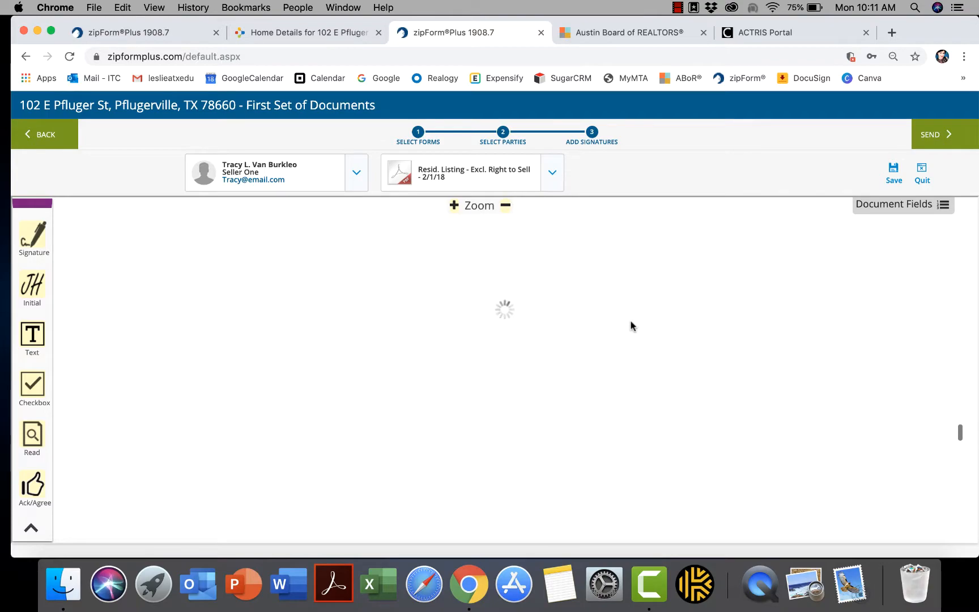
{"action": "scroll", "coordinate": [632, 326], "scroll_direction": "down", "scroll_amount": 2}
{"action": "scroll", "coordinate": [632, 326], "scroll_direction": "down", "scroll_amount": 20}
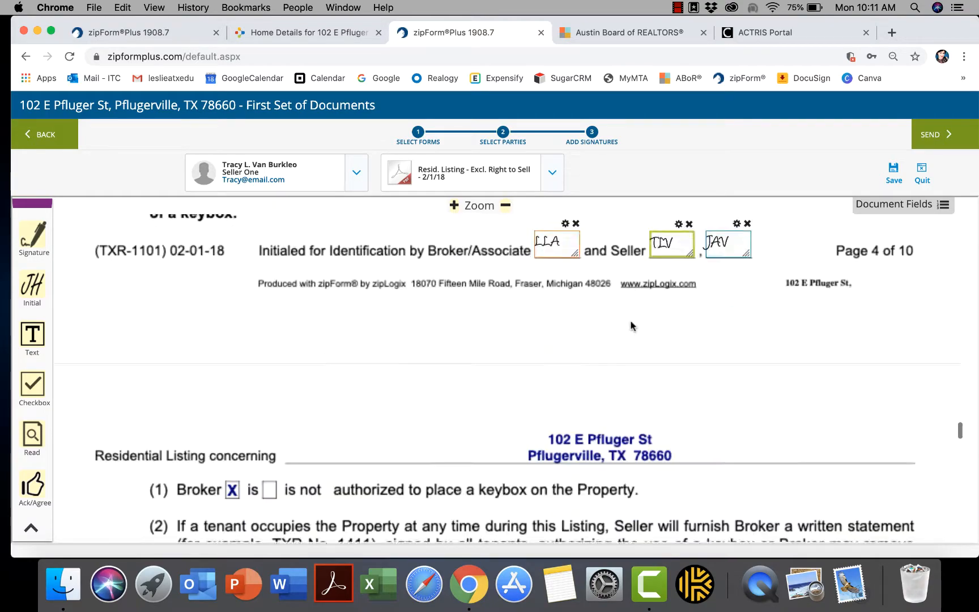
{"action": "scroll", "coordinate": [632, 326], "scroll_direction": "down", "scroll_amount": 8}
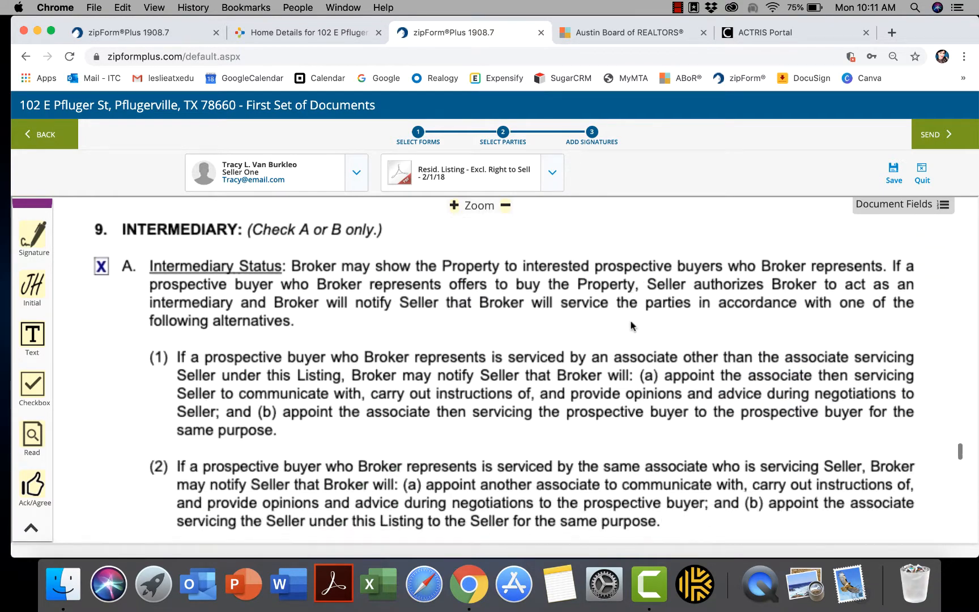
{"action": "scroll", "coordinate": [632, 326], "scroll_direction": "down", "scroll_amount": 15}
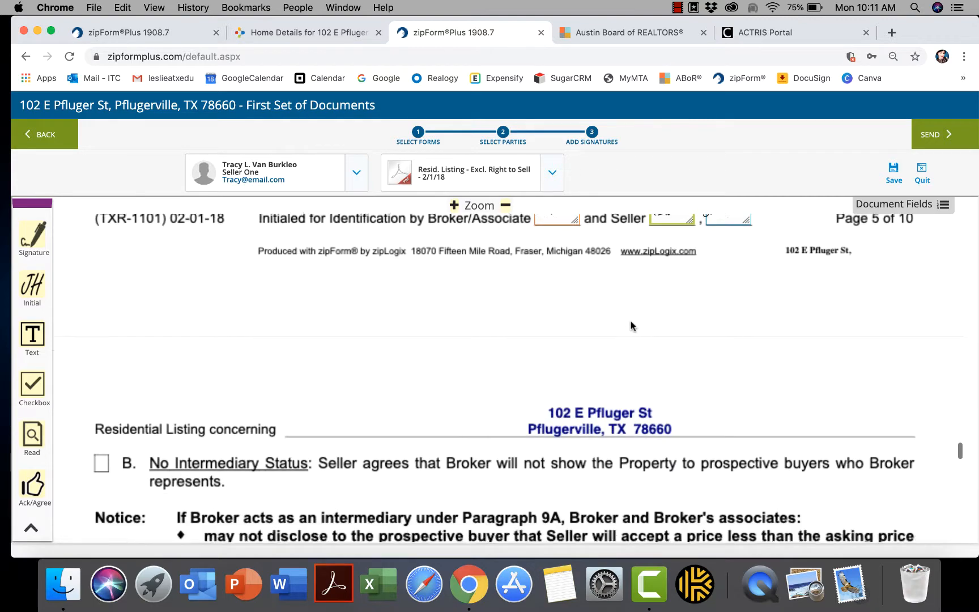
{"action": "scroll", "coordinate": [632, 318], "scroll_direction": "down", "scroll_amount": 15}
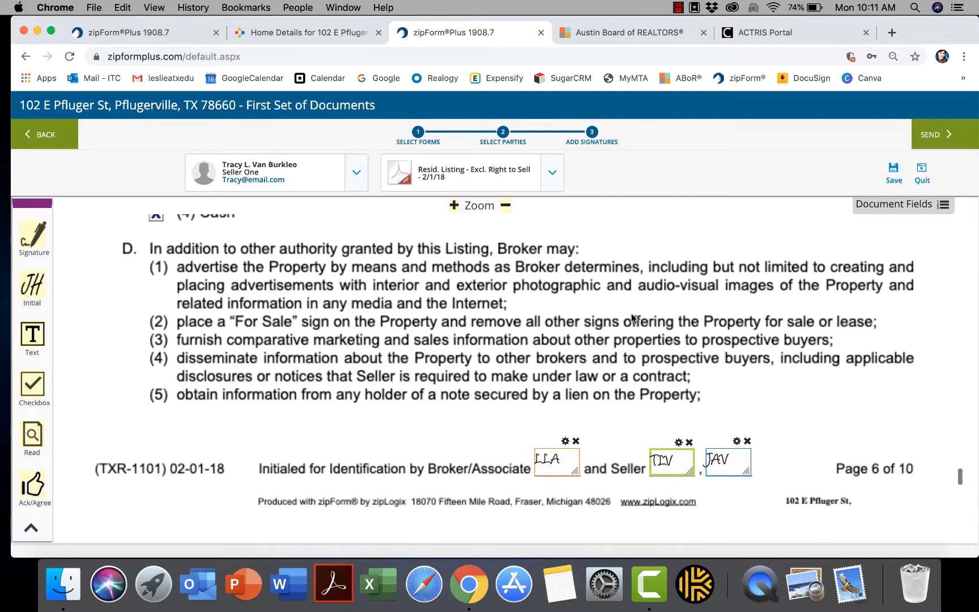
{"action": "scroll", "coordinate": [632, 319], "scroll_direction": "down", "scroll_amount": 15}
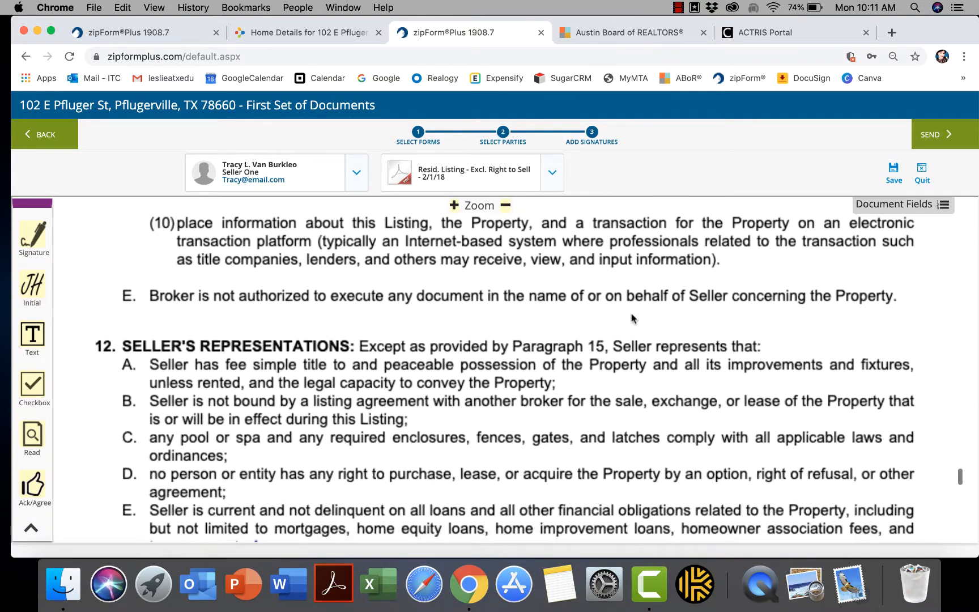
{"action": "scroll", "coordinate": [632, 319], "scroll_direction": "down", "scroll_amount": 15}
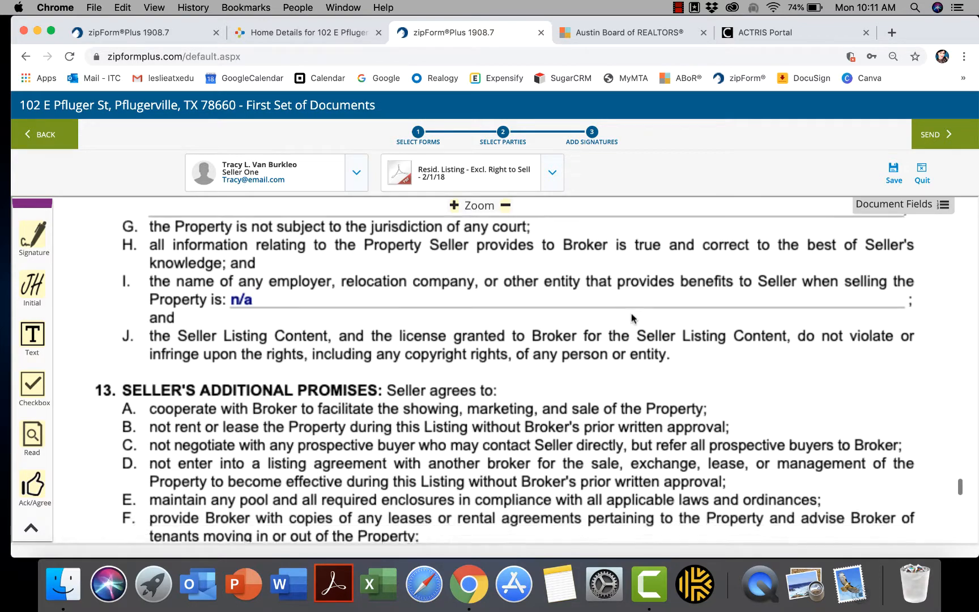
{"action": "scroll", "coordinate": [632, 318], "scroll_direction": "down", "scroll_amount": 5}
{"action": "scroll", "coordinate": [632, 318], "scroll_direction": "up", "scroll_amount": 4}
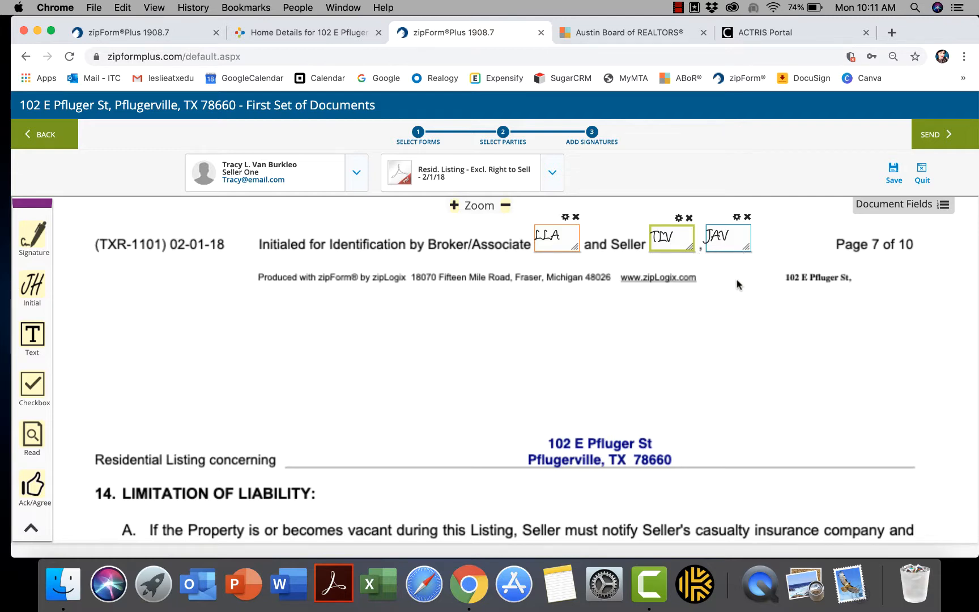
{"action": "scroll", "coordinate": [724, 309], "scroll_direction": "down", "scroll_amount": 10}
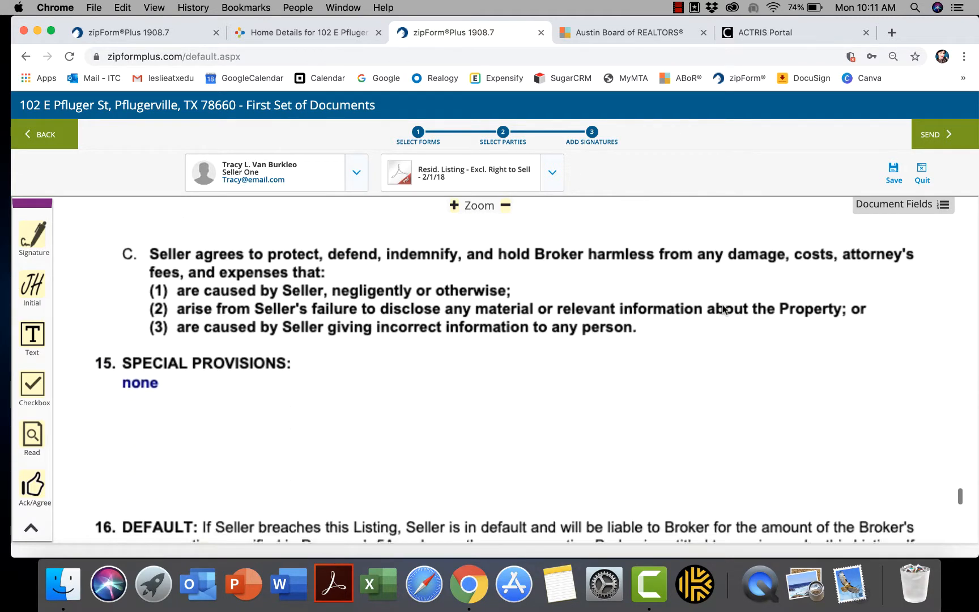
{"action": "scroll", "coordinate": [724, 309], "scroll_direction": "down", "scroll_amount": 15}
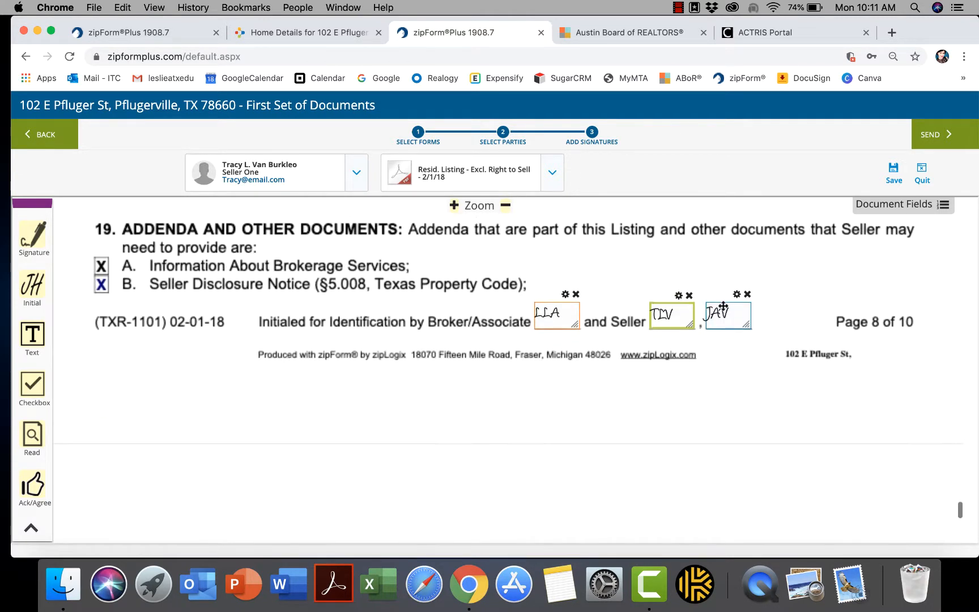
{"action": "scroll", "coordinate": [724, 306], "scroll_direction": "down", "scroll_amount": 15}
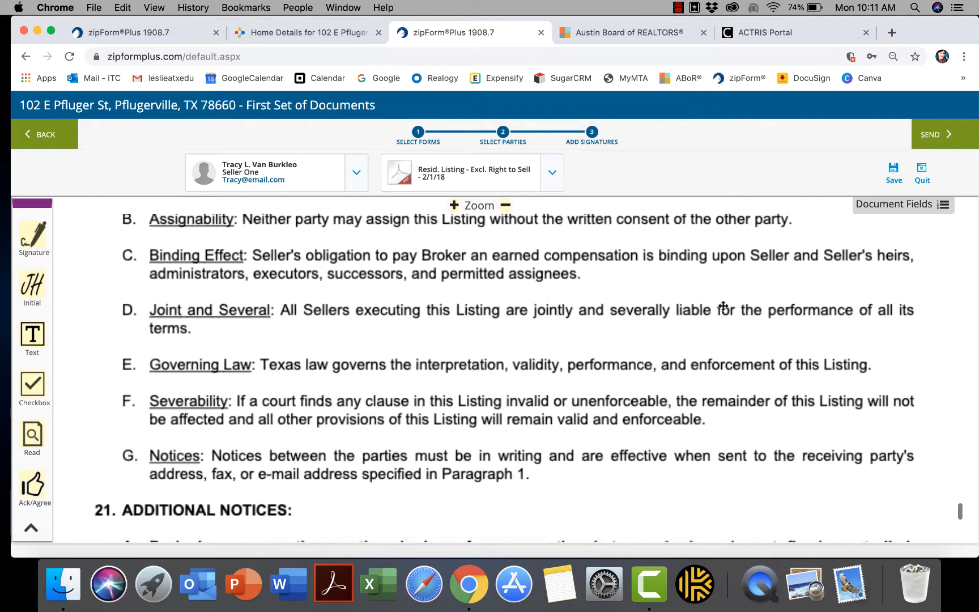
{"action": "scroll", "coordinate": [724, 306], "scroll_direction": "down", "scroll_amount": 15}
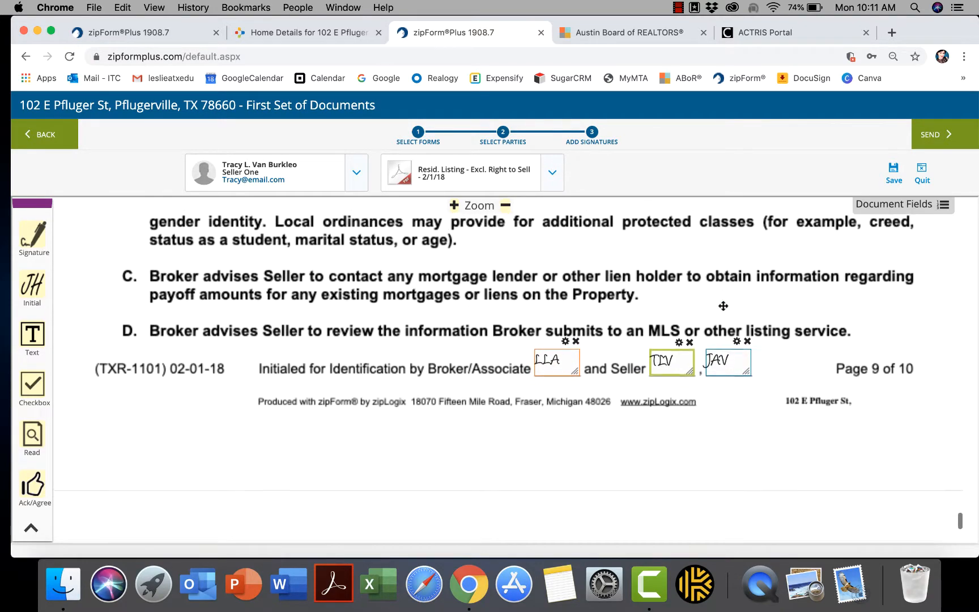
{"action": "scroll", "coordinate": [724, 307], "scroll_direction": "down", "scroll_amount": 15}
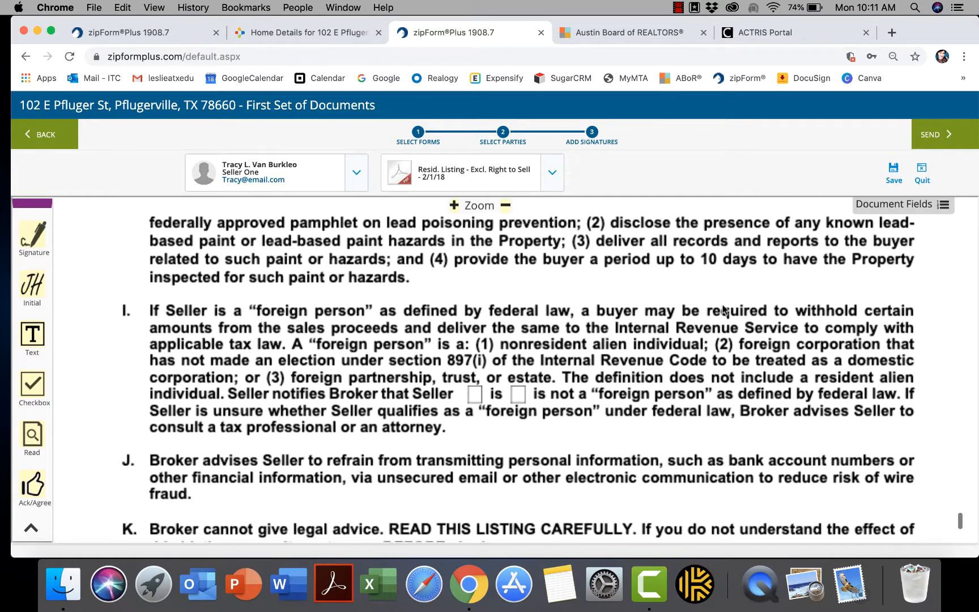
Step: Place checkbox fields for Seller One over the "is" and "is not" boxes in the foreign person clause
{"action": "scroll", "coordinate": [724, 309], "scroll_direction": "down", "scroll_amount": 1}
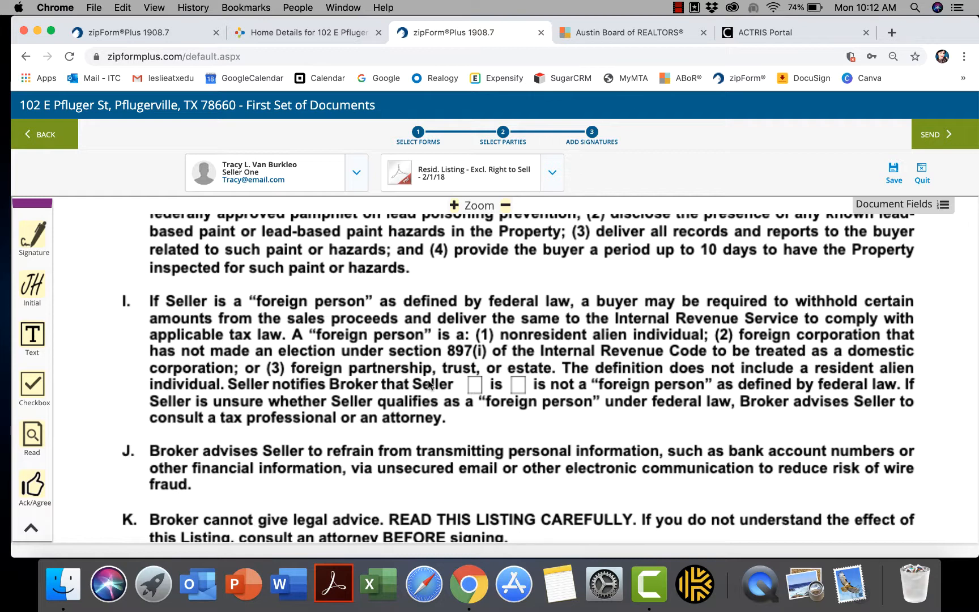
{"action": "scroll", "coordinate": [35, 362], "scroll_direction": "down", "scroll_amount": 1}
{"action": "left_click", "coordinate": [360, 183]}
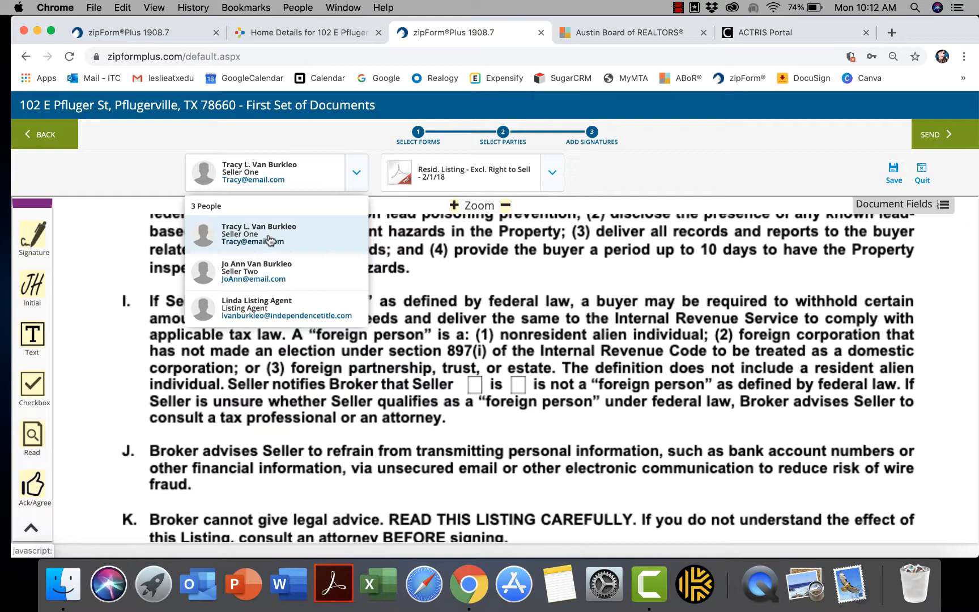
{"action": "left_click", "coordinate": [356, 172]}
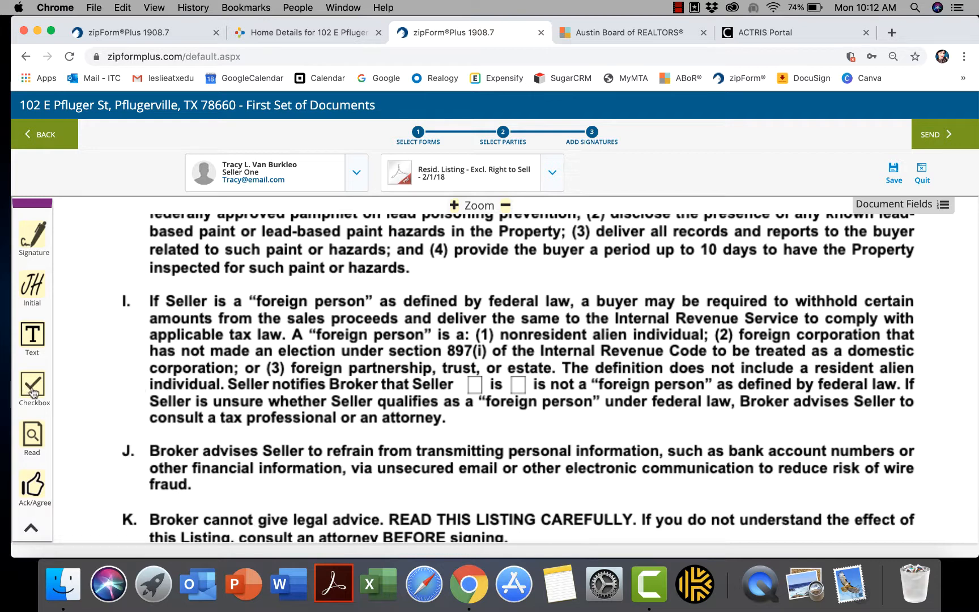
{"action": "left_click_drag", "start_coordinate": [33, 393], "coordinate": [474, 391]}
{"action": "left_click_drag", "start_coordinate": [32, 388], "coordinate": [516, 392]}
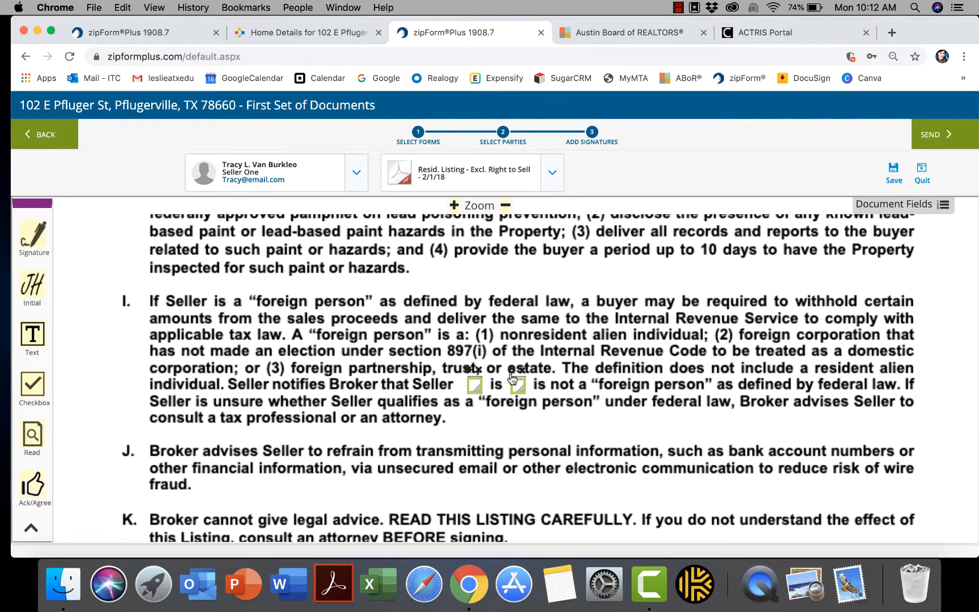
Step: Turn off the Mandatory option for the "is not" checkbox field in the foreign person clause, leaving Radiobutton off
{"action": "double_click", "coordinate": [513, 377]}
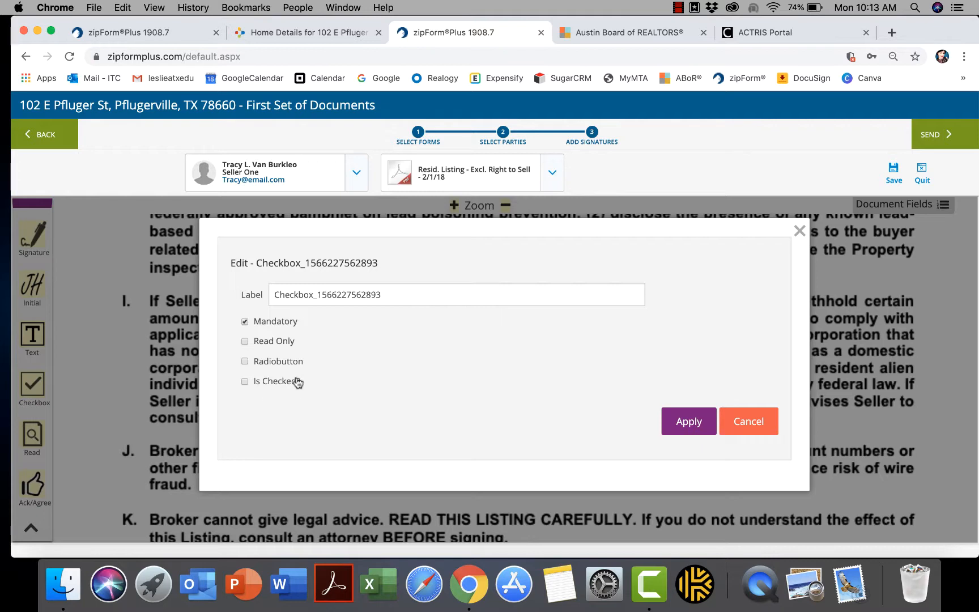
{"action": "left_click", "coordinate": [245, 361]}
{"action": "left_click", "coordinate": [244, 362]}
{"action": "left_click", "coordinate": [246, 322]}
{"action": "left_click", "coordinate": [687, 424]}
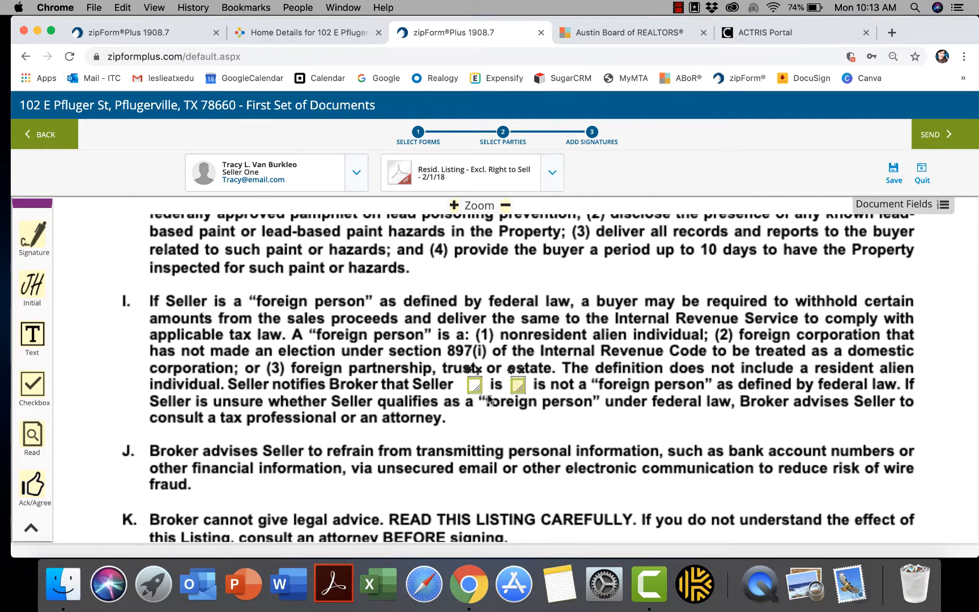
Step: Turn off the Mandatory option for the "is" checkbox field in the foreign person clause
{"action": "left_click", "coordinate": [471, 372]}
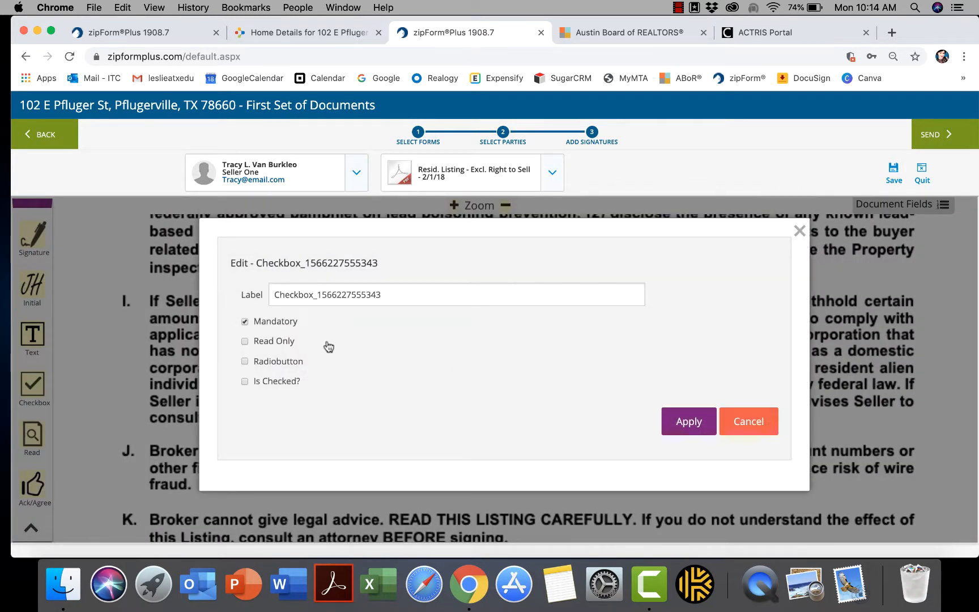
{"action": "left_click", "coordinate": [246, 323]}
{"action": "left_click", "coordinate": [687, 423]}
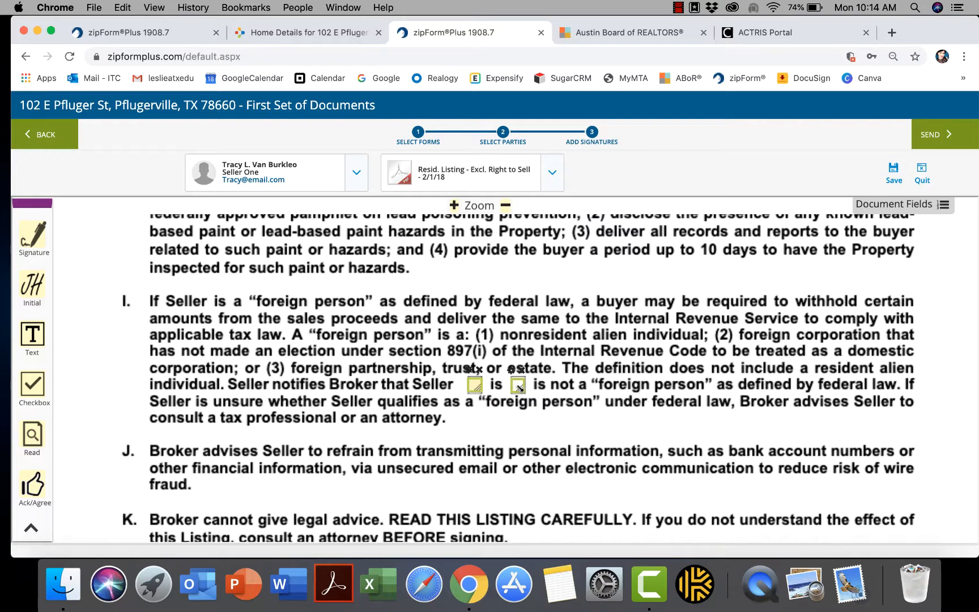
Step: Examine the listing's signature block and the first two pages of the Seller's Disclosure Notice for seller checkboxes, text blanks and initials fields
{"action": "scroll", "coordinate": [523, 399], "scroll_direction": "down", "scroll_amount": 5}
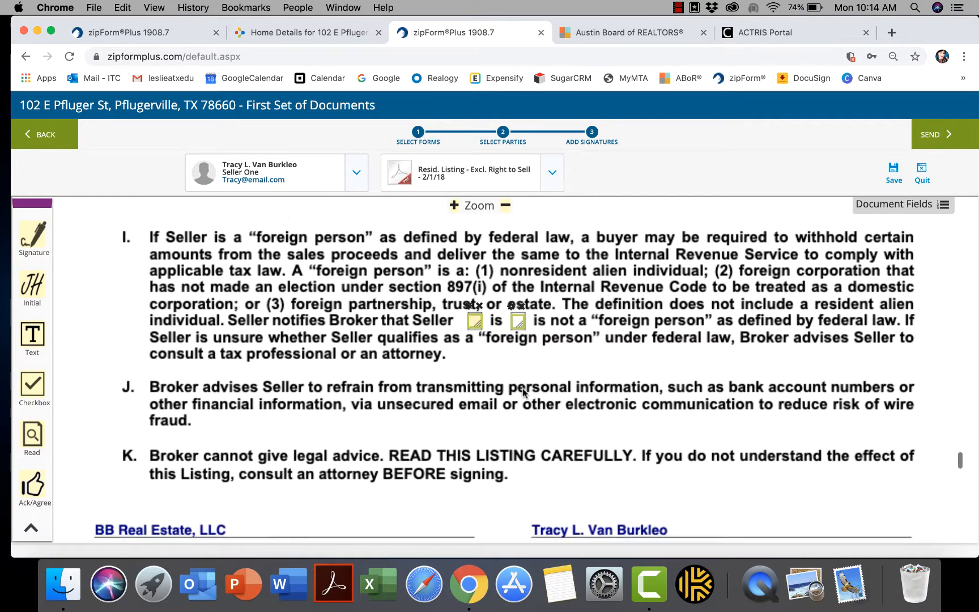
{"action": "scroll", "coordinate": [523, 388], "scroll_direction": "down", "scroll_amount": 2}
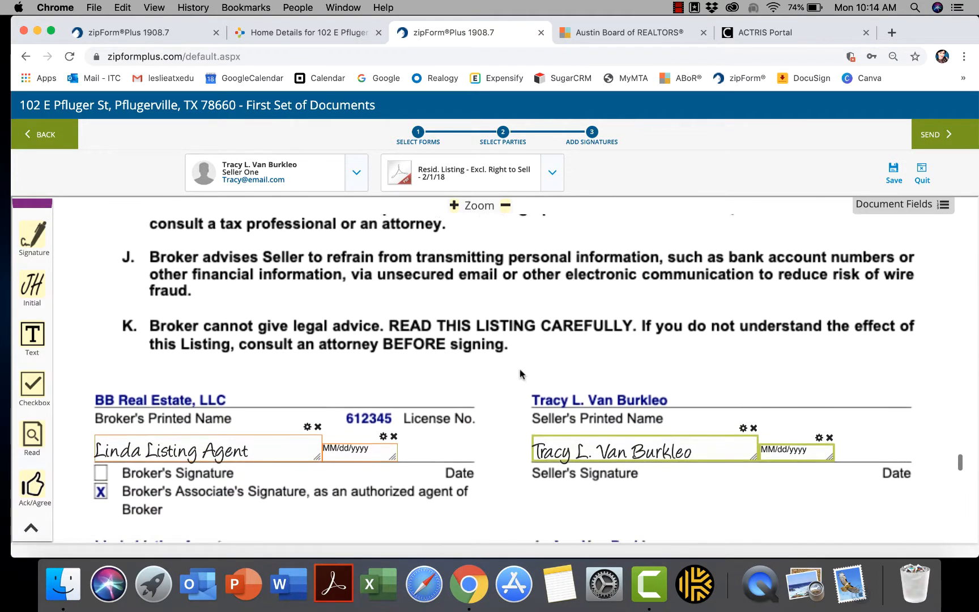
{"action": "scroll", "coordinate": [520, 369], "scroll_direction": "down", "scroll_amount": 5}
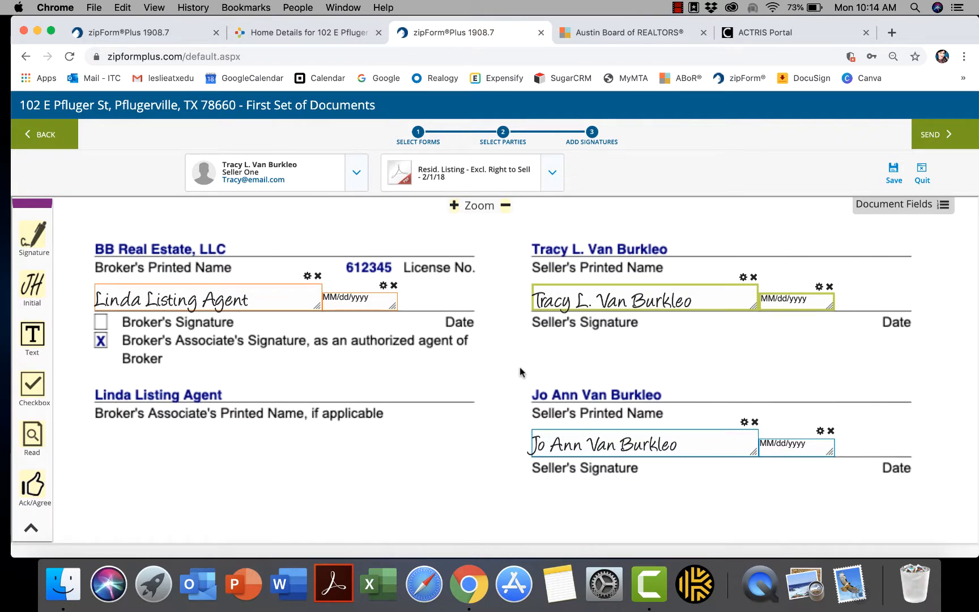
{"action": "scroll", "coordinate": [520, 371], "scroll_direction": "down", "scroll_amount": 20}
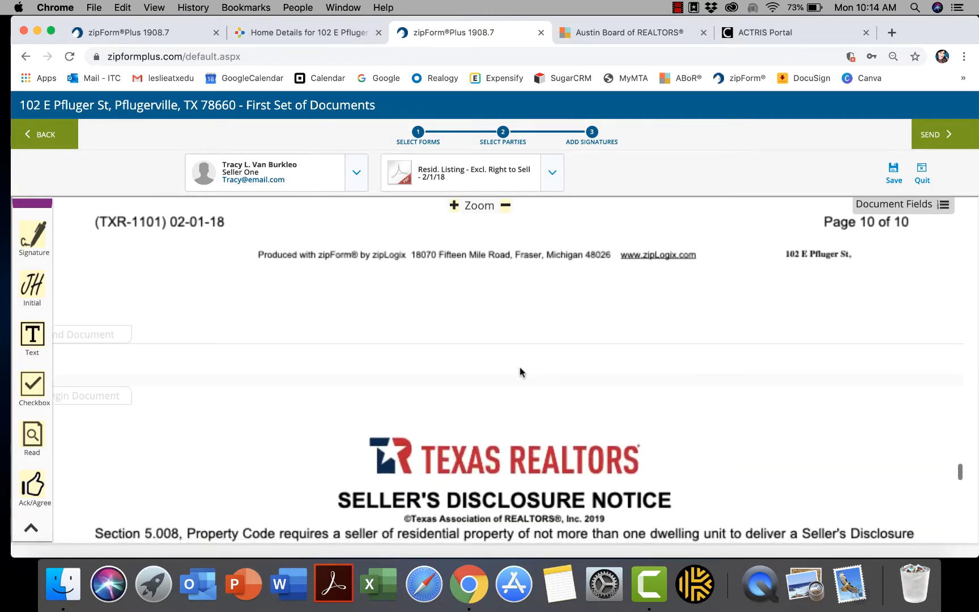
{"action": "scroll", "coordinate": [520, 371], "scroll_direction": "down", "scroll_amount": 8}
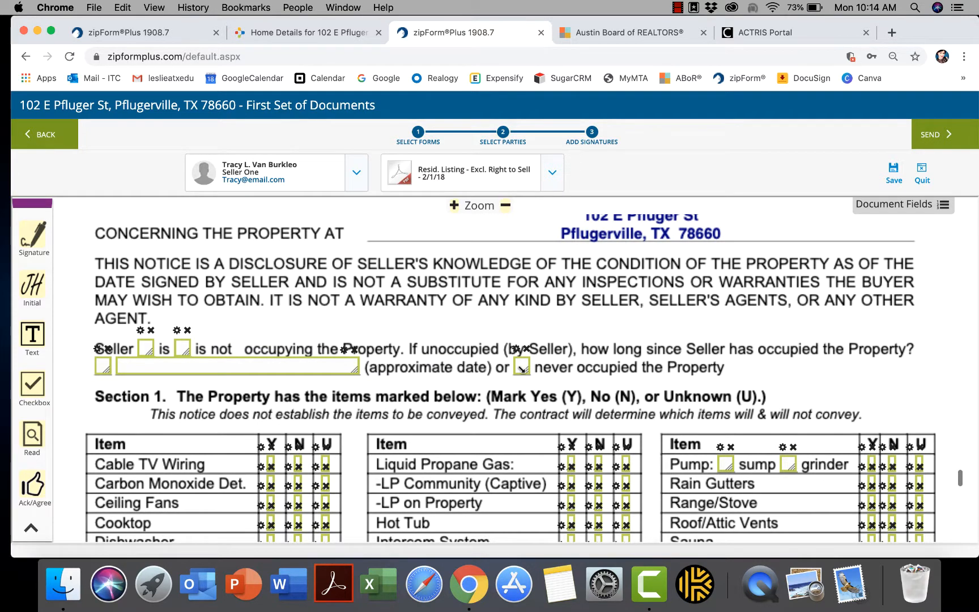
{"action": "scroll", "coordinate": [520, 370], "scroll_direction": "down", "scroll_amount": 3}
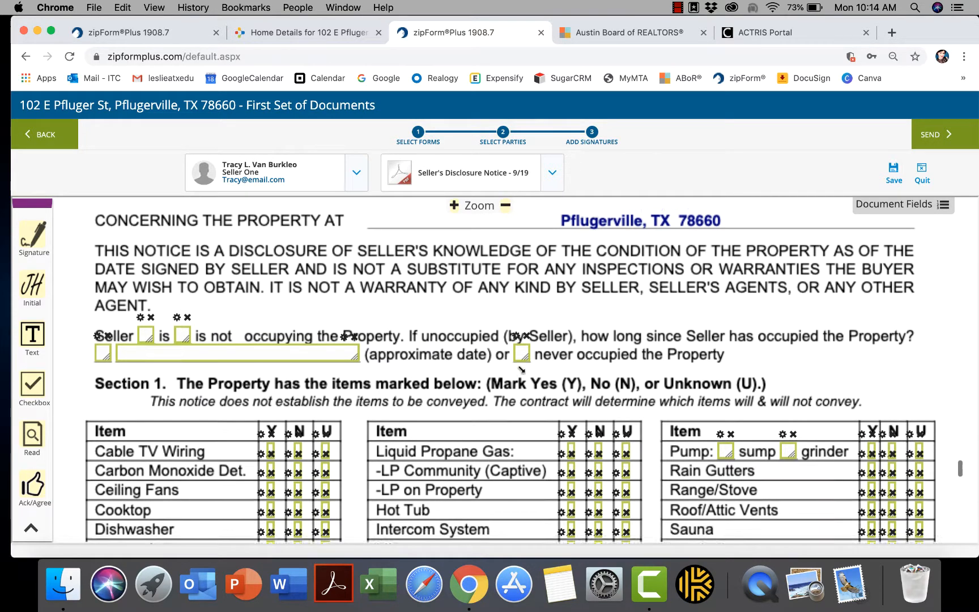
{"action": "scroll", "coordinate": [520, 371], "scroll_direction": "down", "scroll_amount": 5}
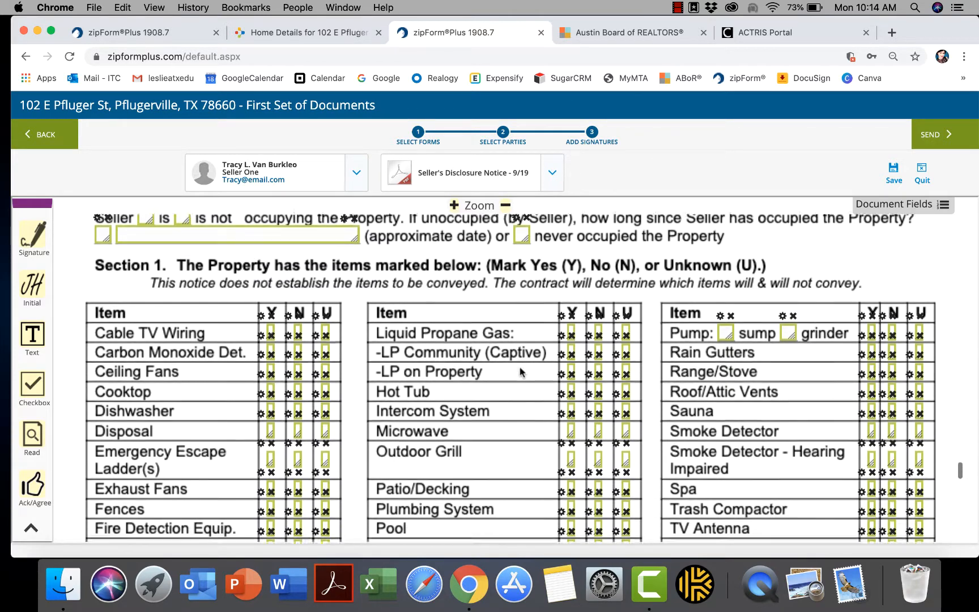
{"action": "scroll", "coordinate": [520, 371], "scroll_direction": "down", "scroll_amount": 12}
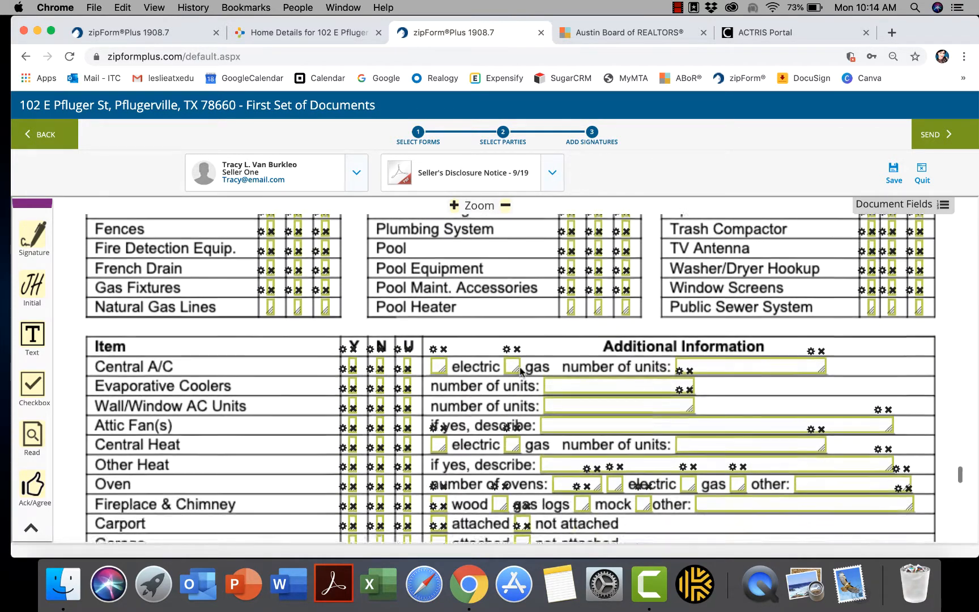
{"action": "scroll", "coordinate": [520, 369], "scroll_direction": "down", "scroll_amount": 14}
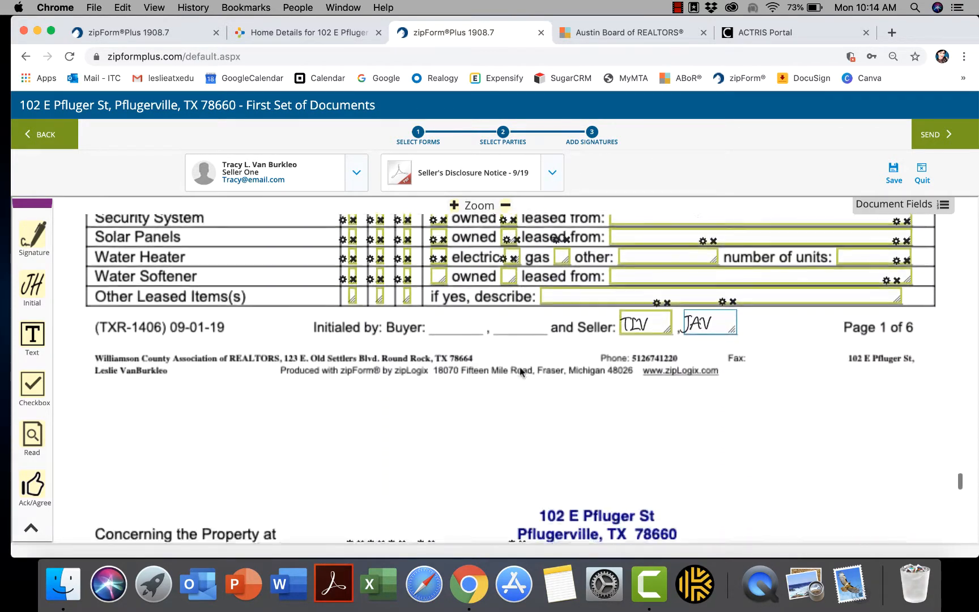
{"action": "scroll", "coordinate": [521, 371], "scroll_direction": "down", "scroll_amount": 3}
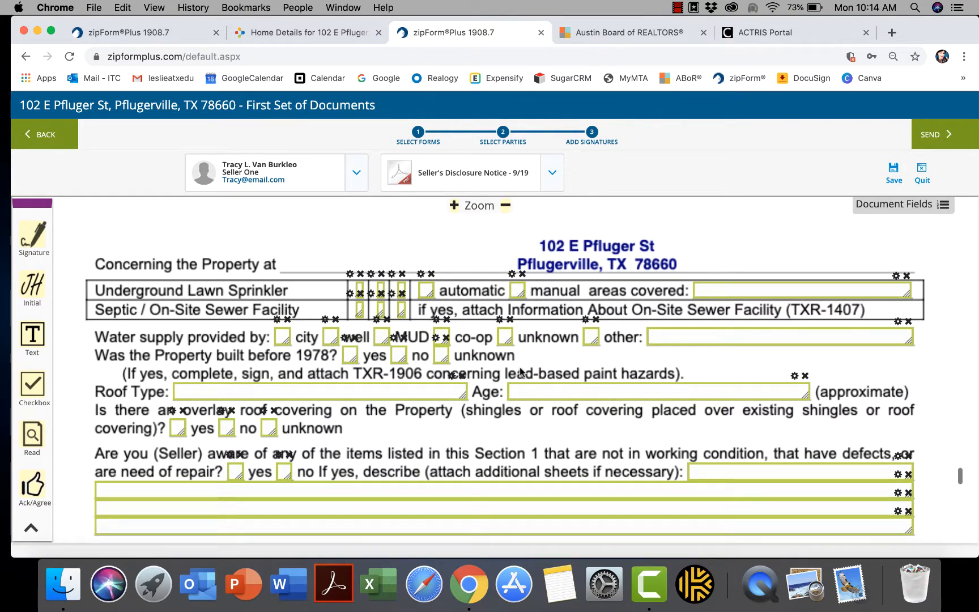
{"action": "scroll", "coordinate": [504, 293], "scroll_direction": "down", "scroll_amount": 8}
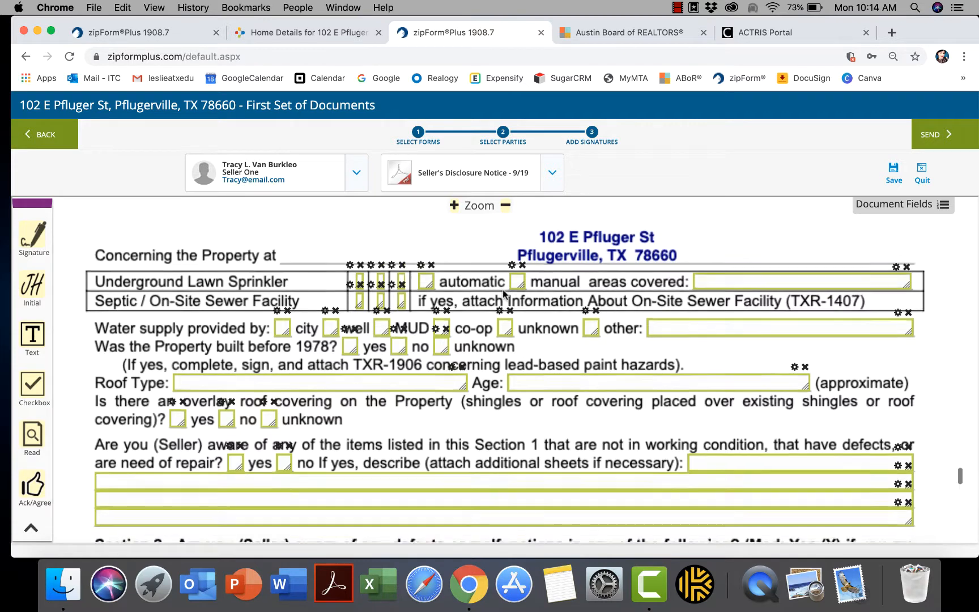
{"action": "scroll", "coordinate": [503, 290], "scroll_direction": "down", "scroll_amount": 3}
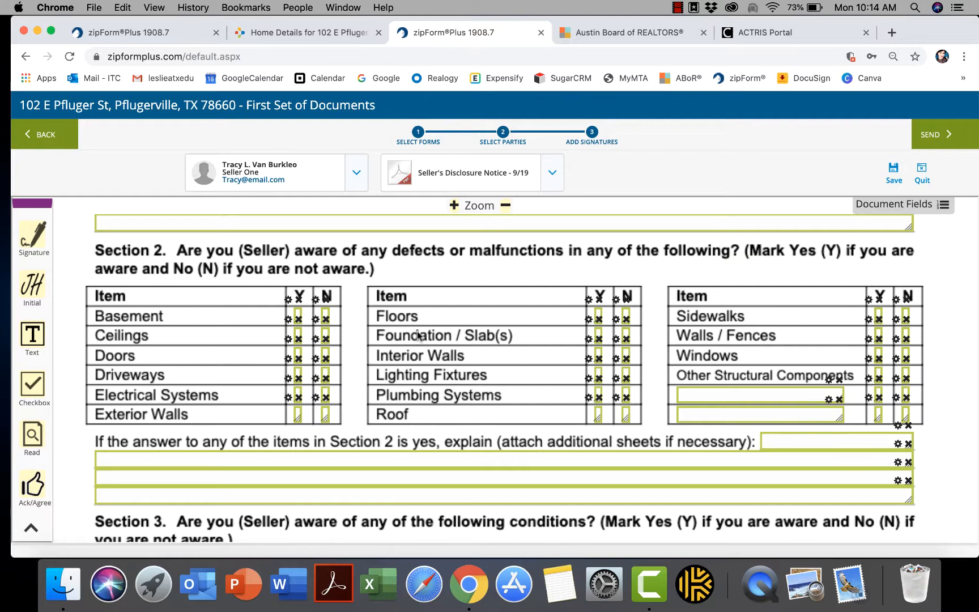
{"action": "scroll", "coordinate": [418, 335], "scroll_direction": "down", "scroll_amount": 5}
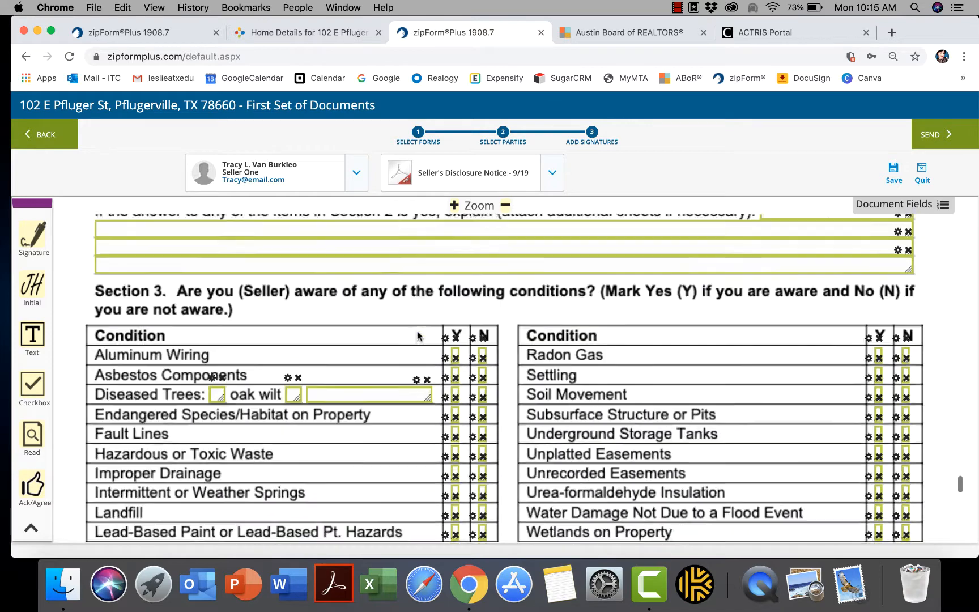
{"action": "scroll", "coordinate": [417, 336], "scroll_direction": "down", "scroll_amount": 6}
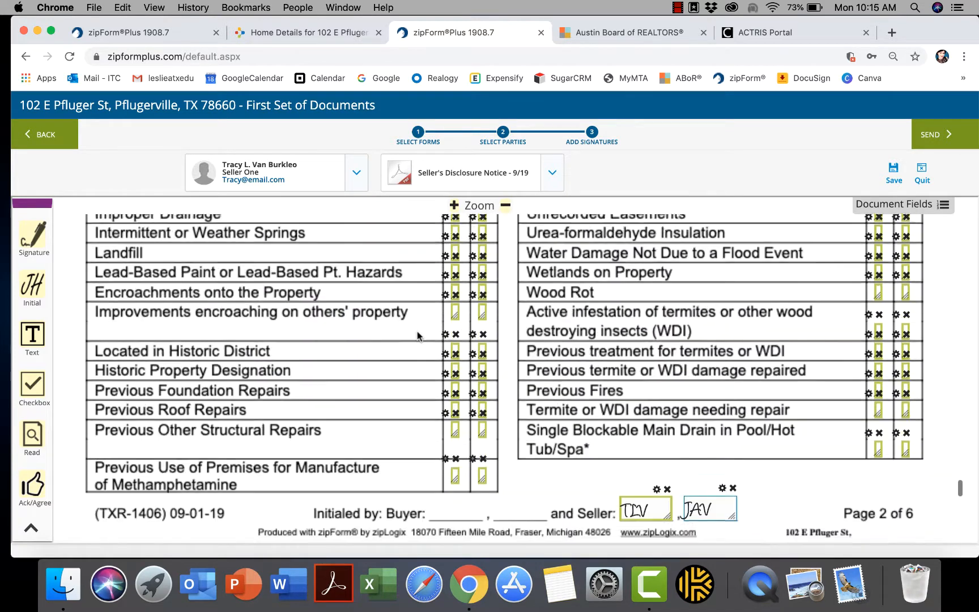
{"action": "scroll", "coordinate": [418, 336], "scroll_direction": "down", "scroll_amount": 4}
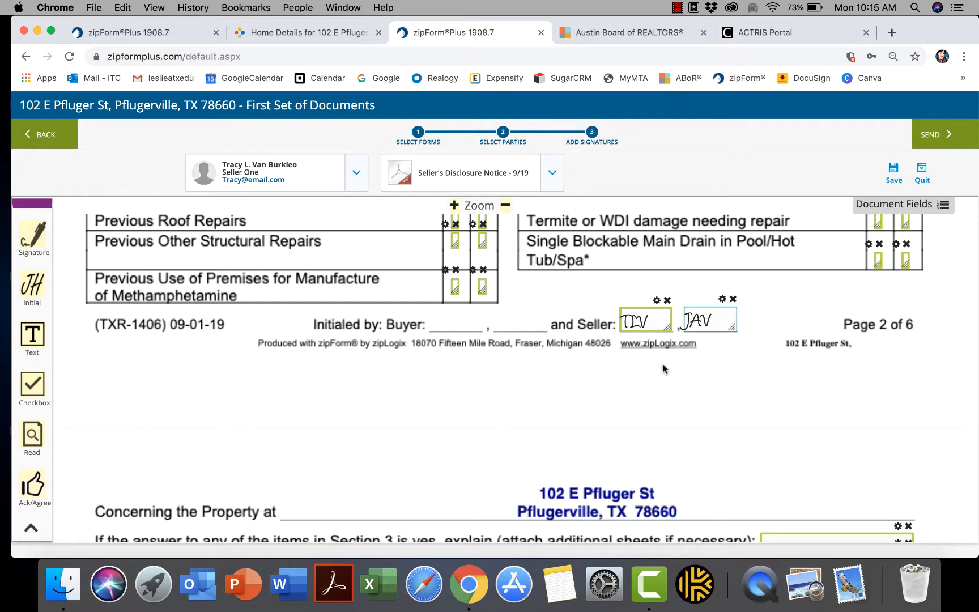
Step: Return to the foreign person clause in the Residential Listing and review its checkbox fields
{"action": "scroll", "coordinate": [665, 369], "scroll_direction": "up", "scroll_amount": 10}
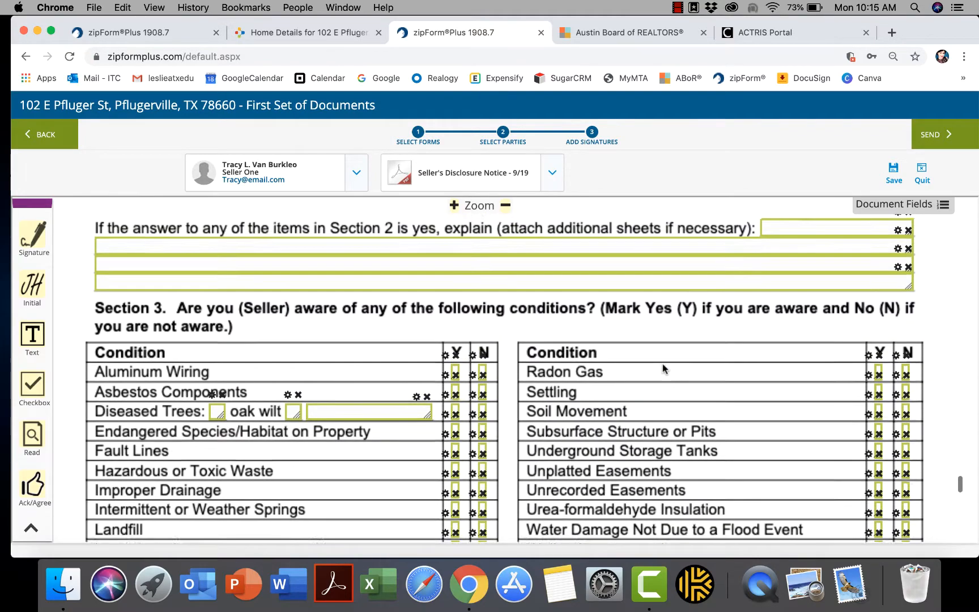
{"action": "scroll", "coordinate": [664, 368], "scroll_direction": "up", "scroll_amount": 20}
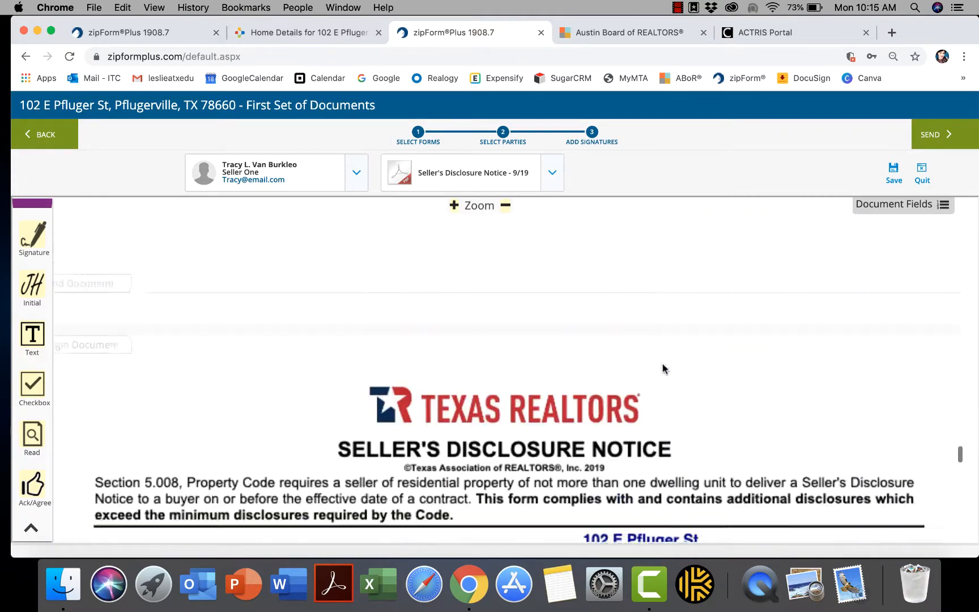
{"action": "scroll", "coordinate": [664, 369], "scroll_direction": "up", "scroll_amount": 10}
{"action": "scroll", "coordinate": [664, 369], "scroll_direction": "up", "scroll_amount": 5}
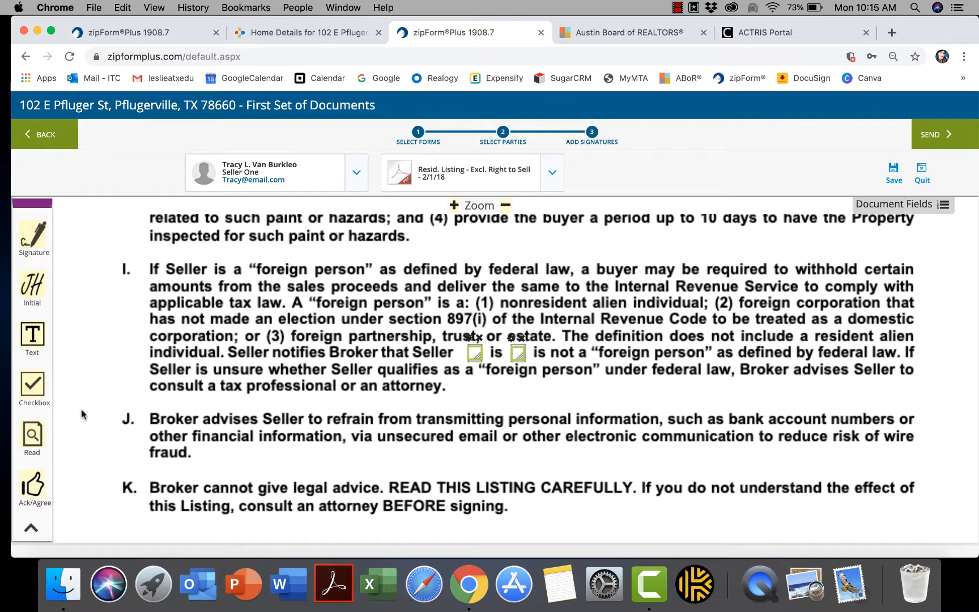
{"action": "scroll", "coordinate": [81, 409], "scroll_direction": "down", "scroll_amount": 3}
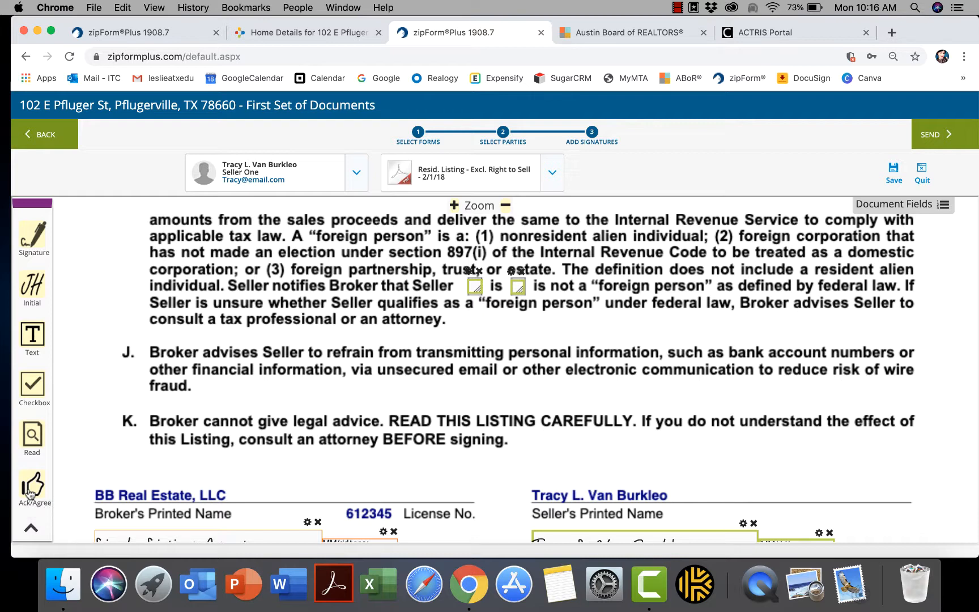
{"action": "scroll", "coordinate": [471, 367], "scroll_direction": "up", "scroll_amount": 3}
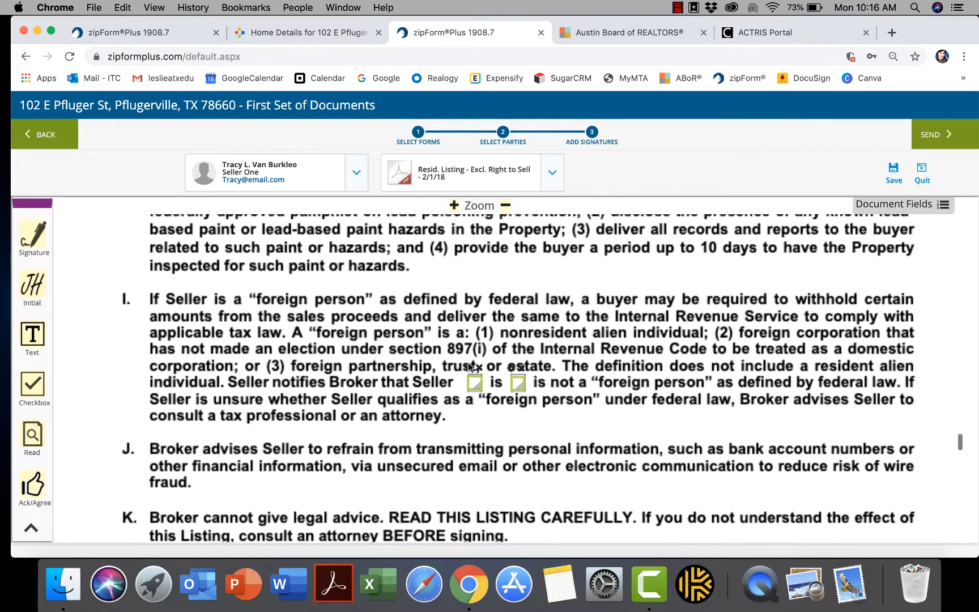
{"action": "scroll", "coordinate": [470, 367], "scroll_direction": "up", "scroll_amount": 2}
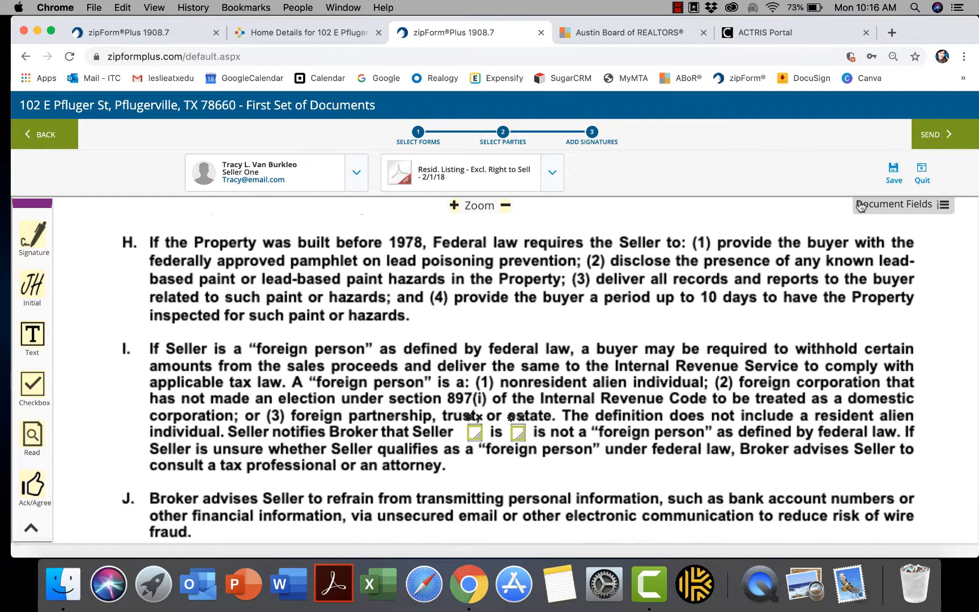
Step: Start sending the packet and set the invitation title to "Please sign this First Set of Documents"
{"action": "left_click", "coordinate": [944, 139]}
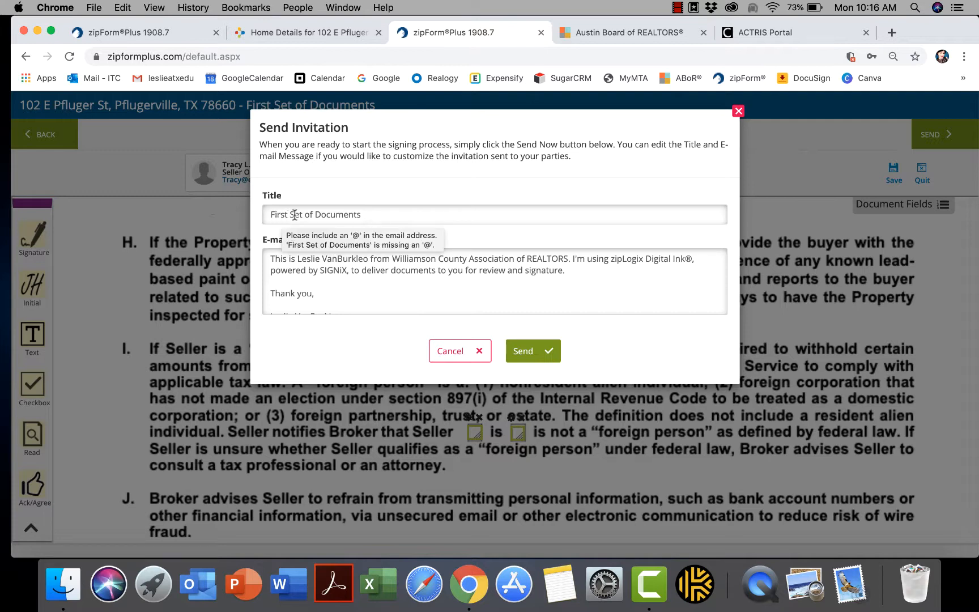
{"action": "right_click", "coordinate": [371, 216]}
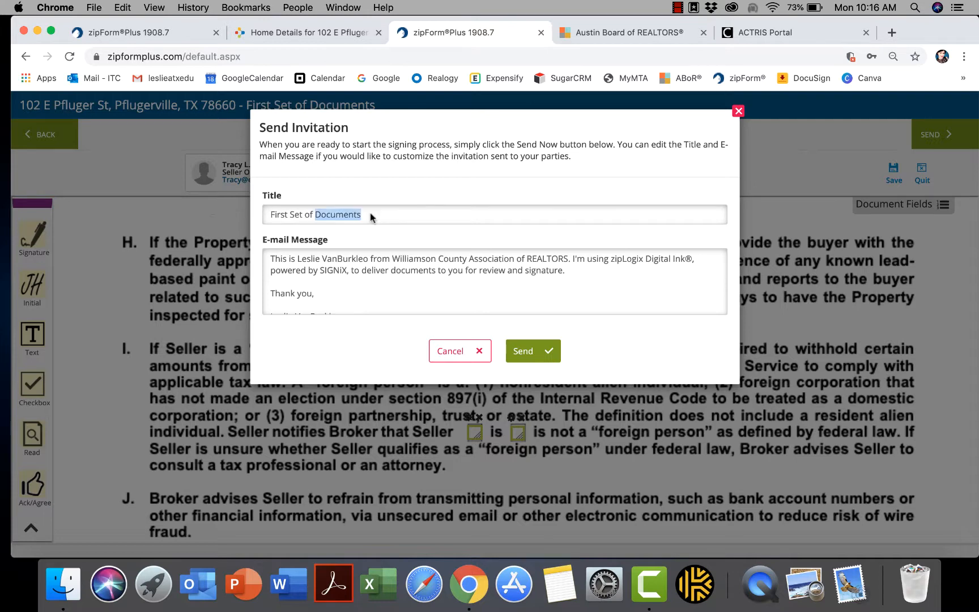
{"action": "left_click", "coordinate": [364, 218]}
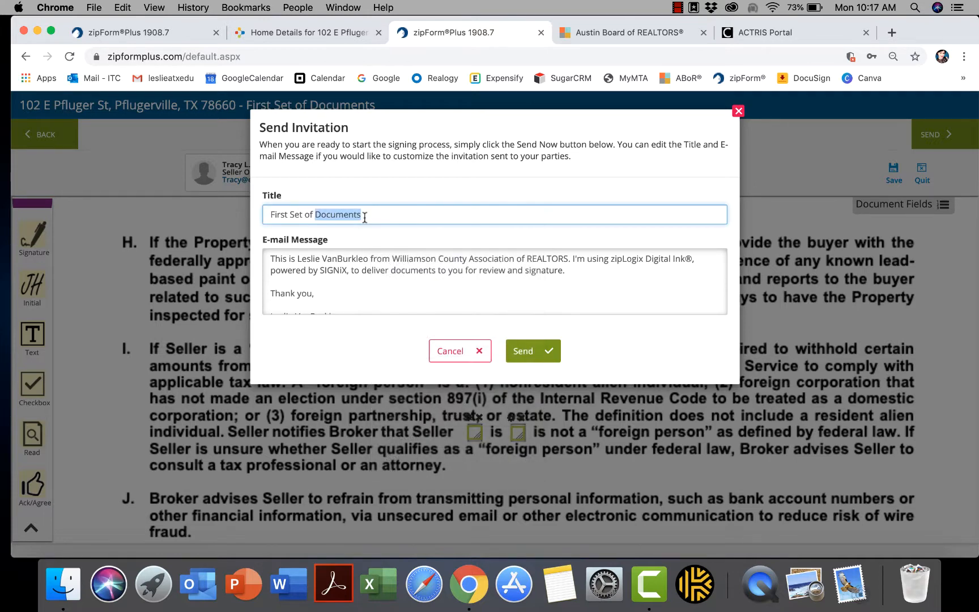
{"action": "left_click", "coordinate": [365, 218]}
{"action": "left_click", "coordinate": [272, 218]}
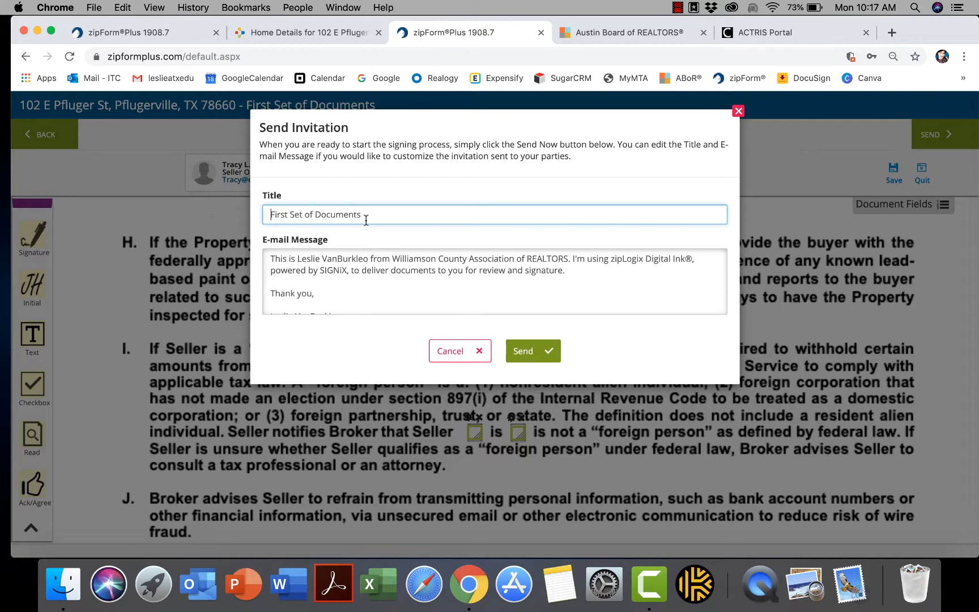
{"action": "type", "text": "PleSE"}
{"action": "key", "text": "BackSpace"}
{"action": "key", "text": "BackSpace"}
{"action": "key", "text": "BackSpace"}
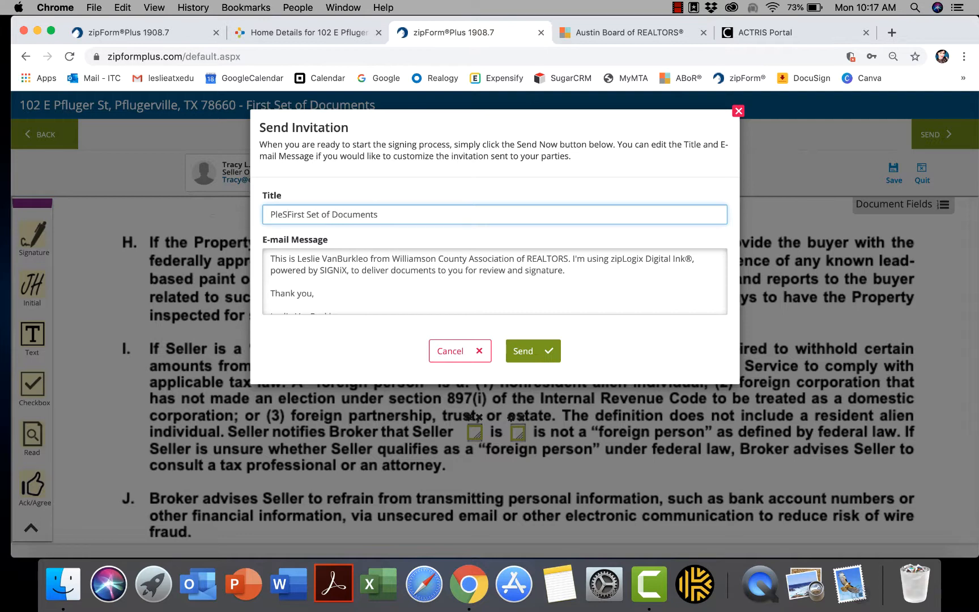
{"action": "type", "text": "EA"}
{"action": "key", "text": "BackSpace"}
{"action": "key", "text": "BackSpace"}
{"action": "key", "text": "BackSpace"}
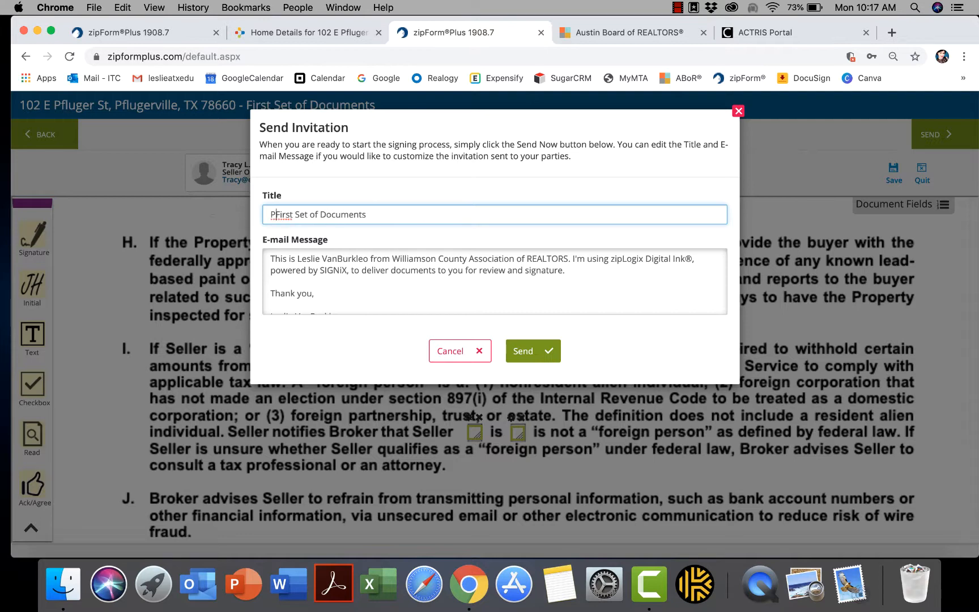
{"action": "type", "text": "lease "}
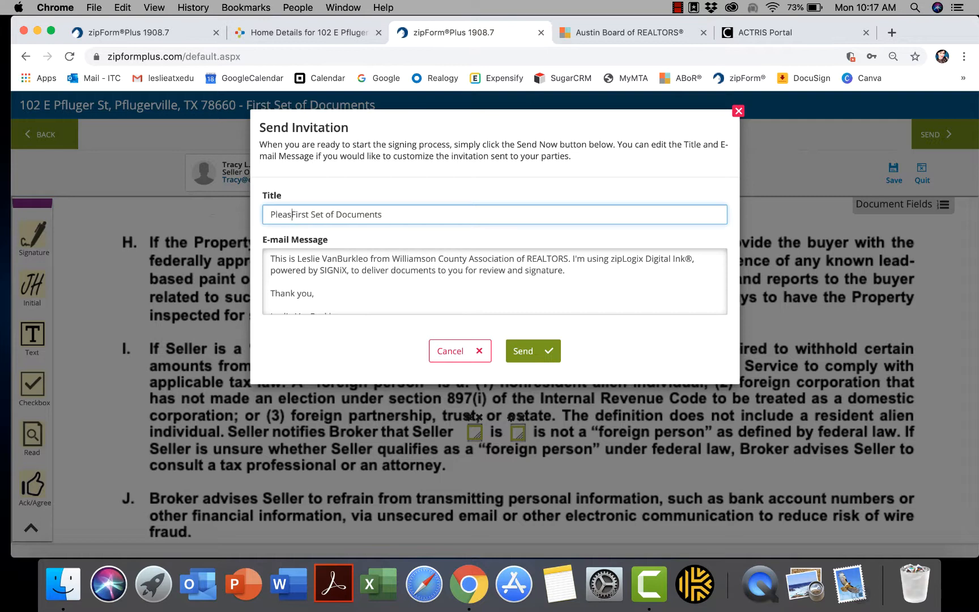
{"action": "type", "text": "sign"}
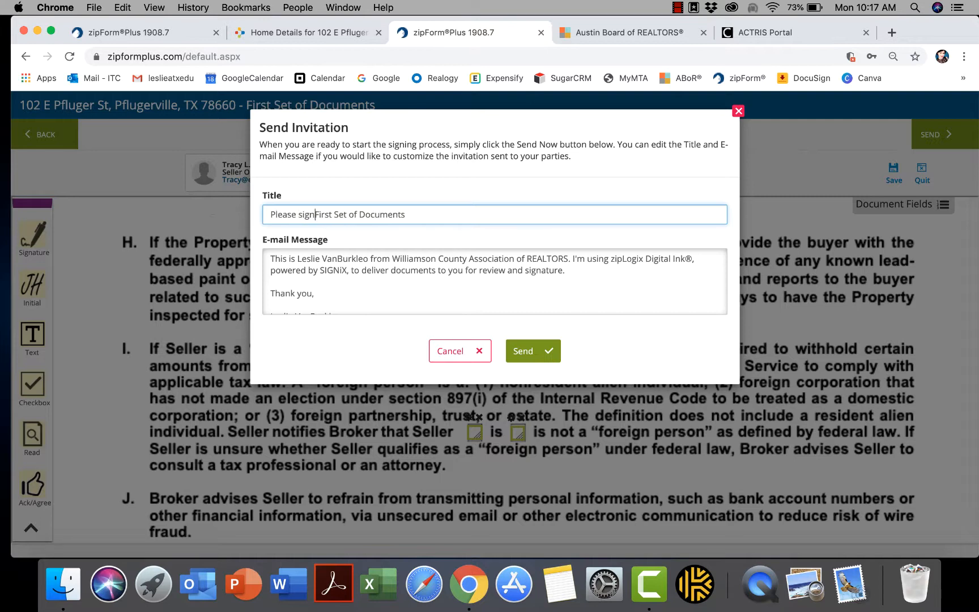
{"action": "type", "text": " this"}
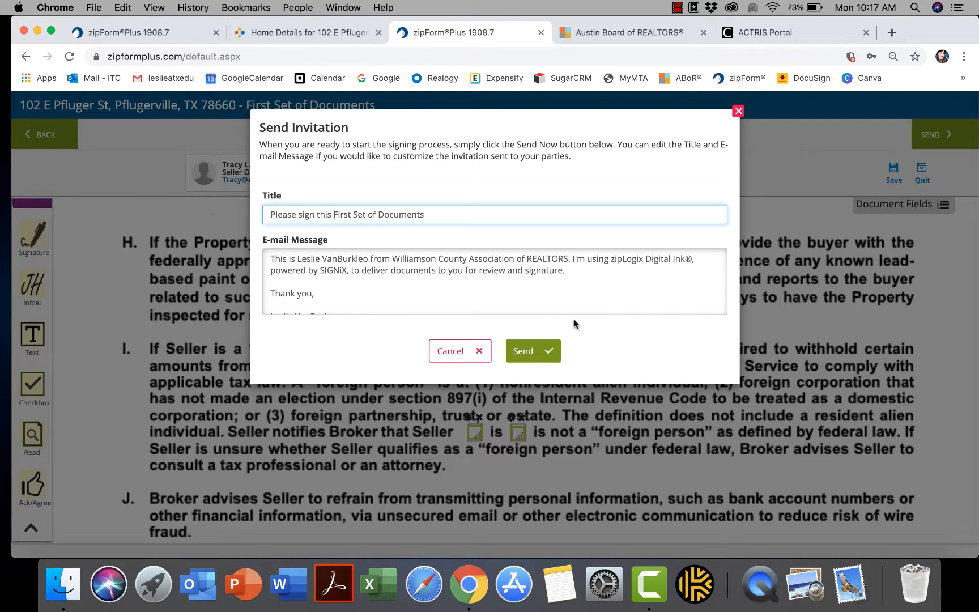
Step: Check the e-mail message, send the signing invitation, and review the packet's signer statuses and document list
{"action": "scroll", "coordinate": [582, 290], "scroll_direction": "down", "scroll_amount": 1}
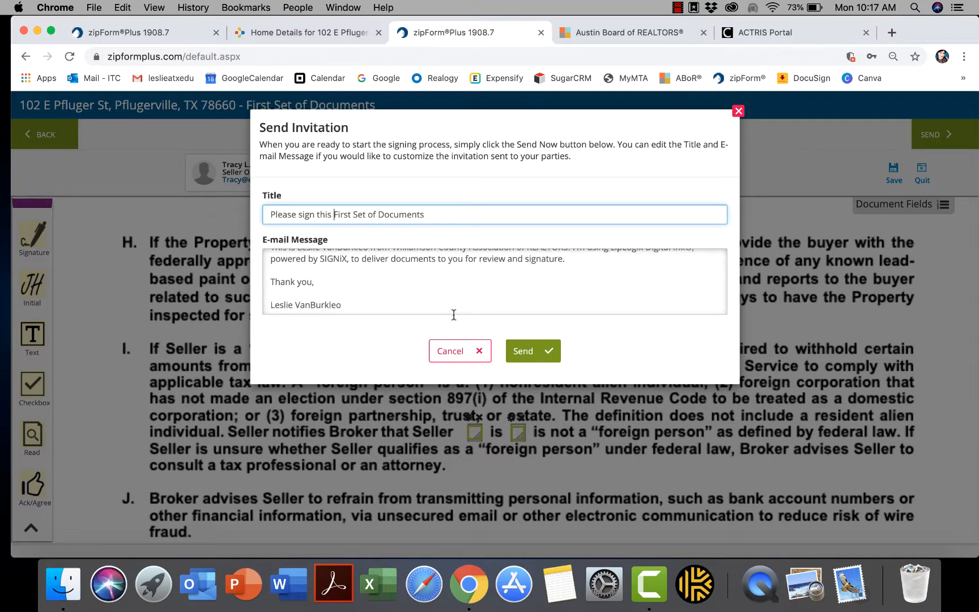
{"action": "left_click", "coordinate": [533, 355]}
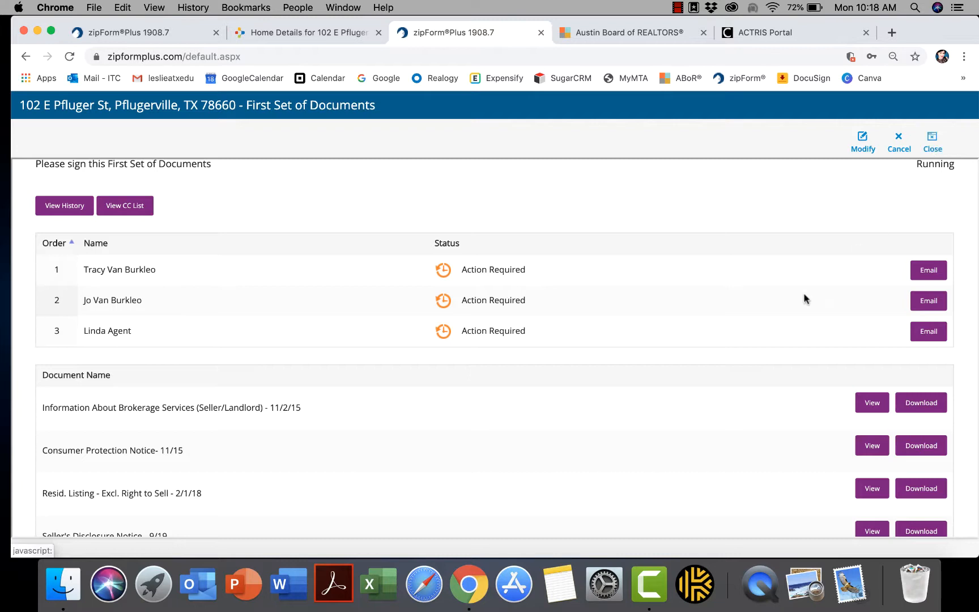
{"action": "scroll", "coordinate": [680, 372], "scroll_direction": "down", "scroll_amount": 3}
{"action": "scroll", "coordinate": [680, 362], "scroll_direction": "down", "scroll_amount": 1}
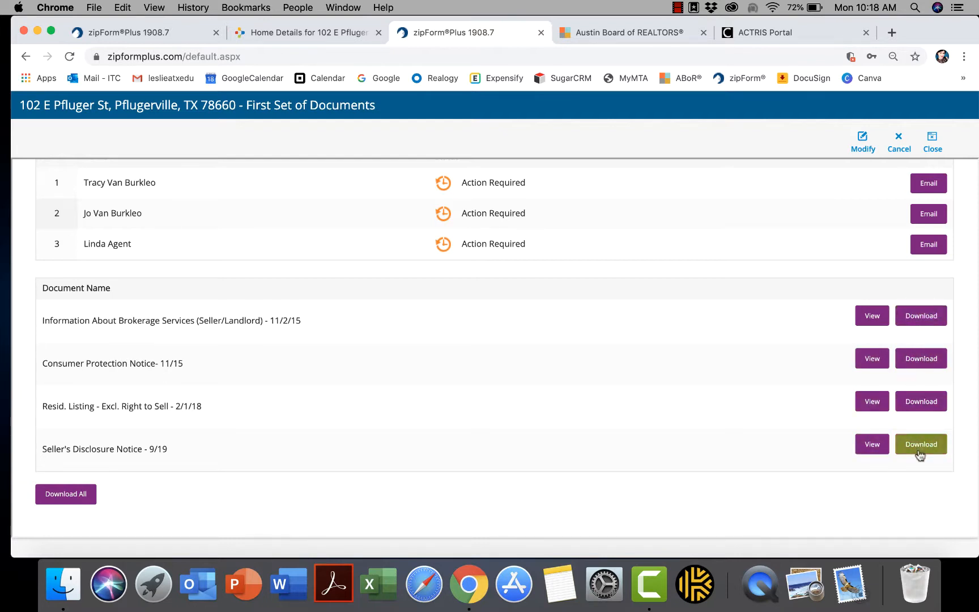
Step: Finish reviewing the First Set of Documents packet's signers and documents and close its details page
{"action": "left_click", "coordinate": [74, 494]}
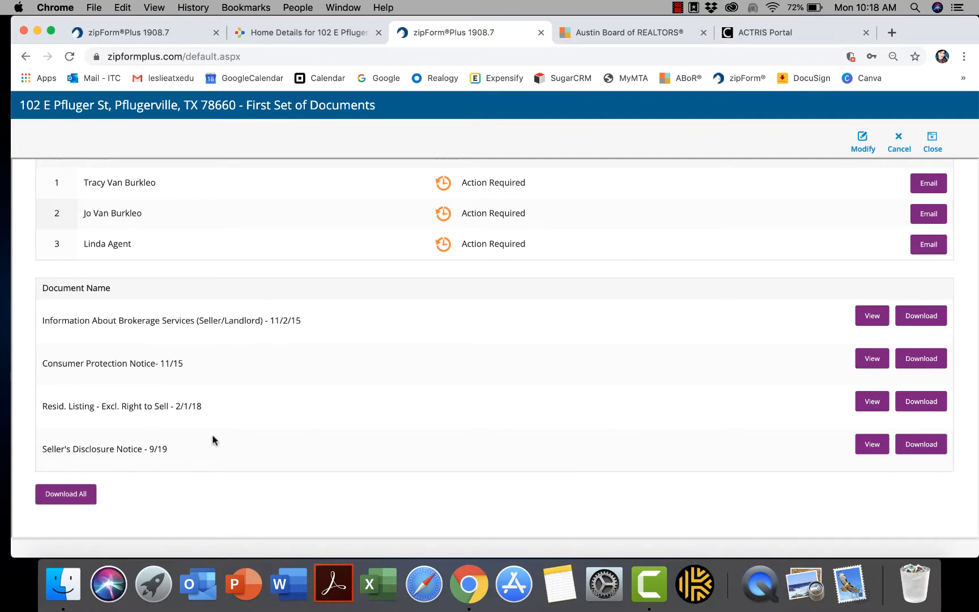
{"action": "scroll", "coordinate": [214, 440], "scroll_direction": "up", "scroll_amount": 3}
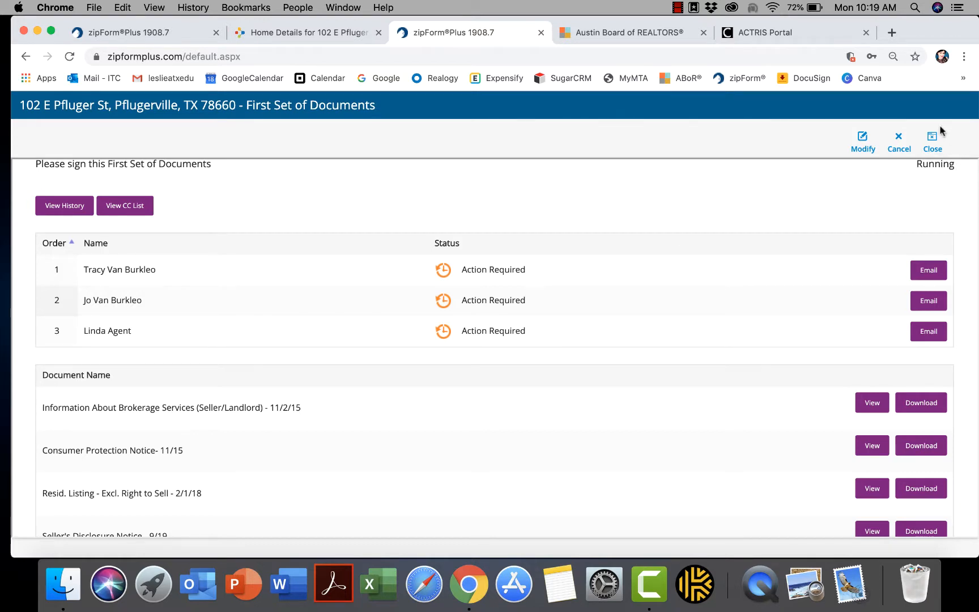
{"action": "left_click", "coordinate": [932, 143]}
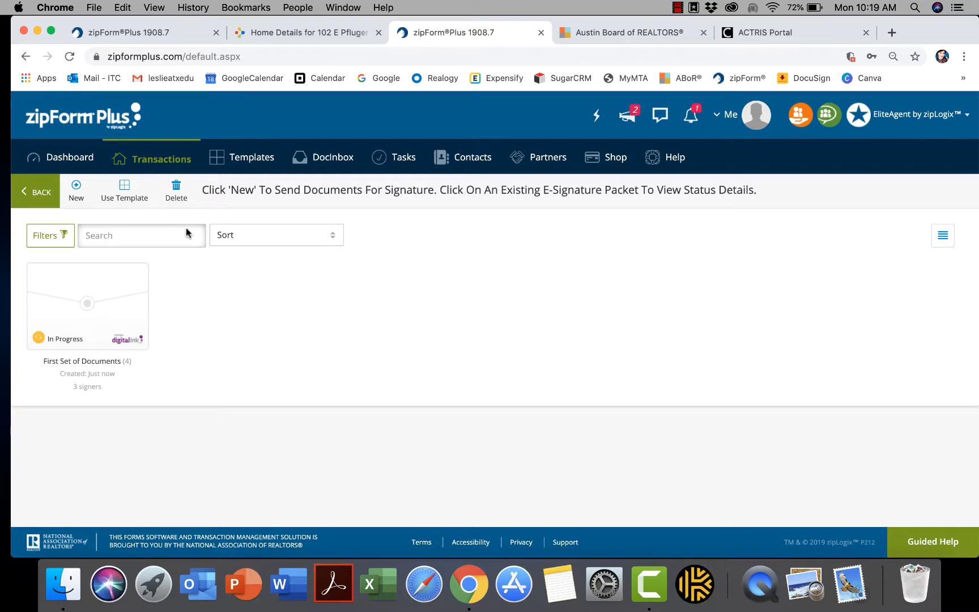
Step: Open the Pflugerville listing transaction from the transactions list and view its documents and folders
{"action": "left_click", "coordinate": [149, 161]}
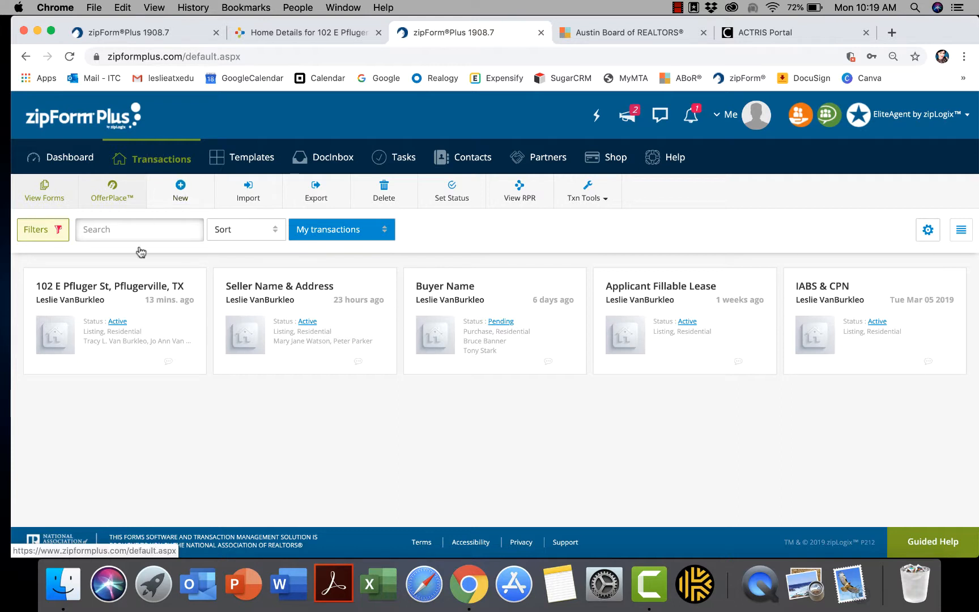
{"action": "left_click", "coordinate": [106, 294]}
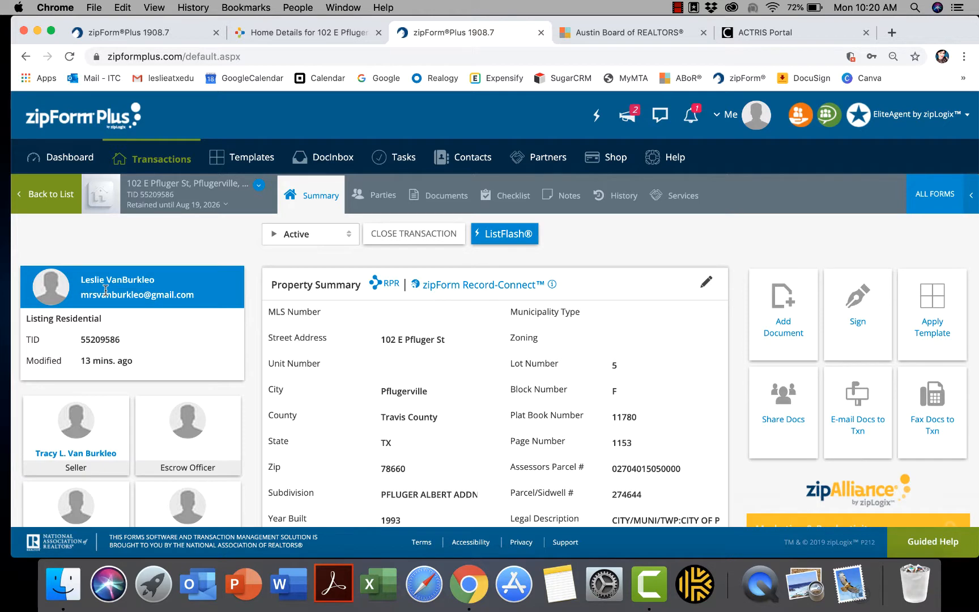
{"action": "left_click", "coordinate": [441, 199]}
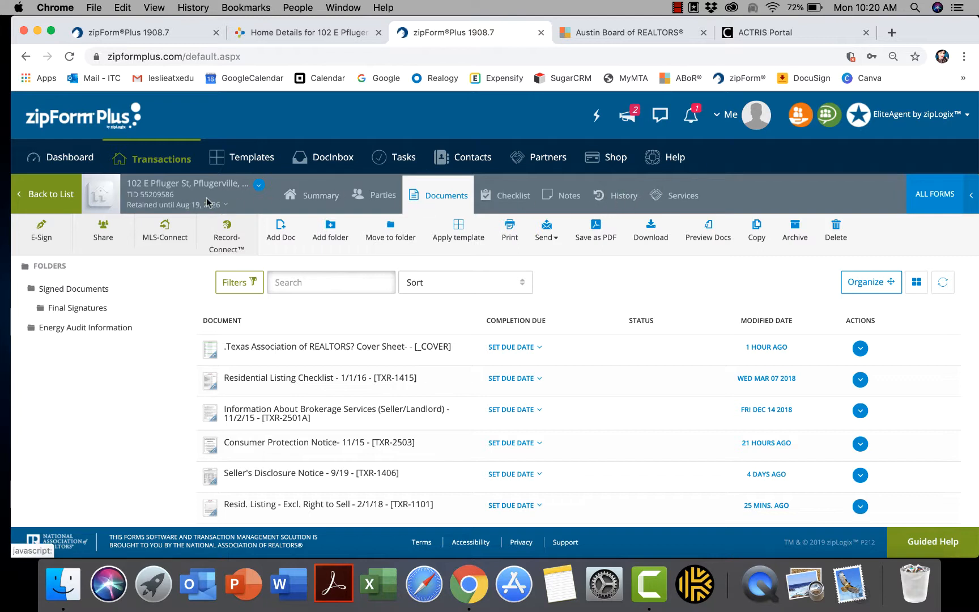
Step: Check the First Set of Documents packet's signing status from the transaction history and cancel the packet
{"action": "left_click", "coordinate": [619, 199]}
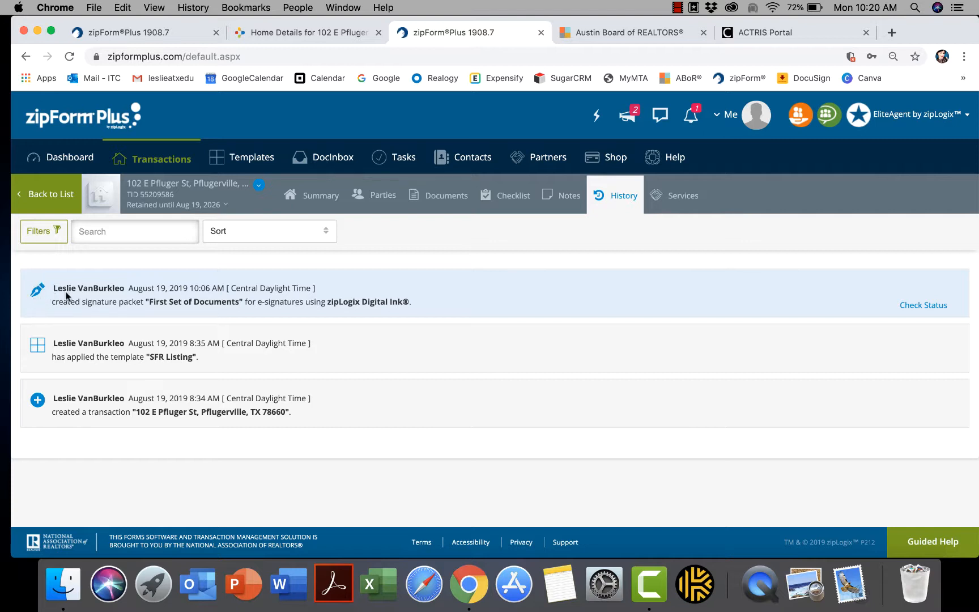
{"action": "left_click", "coordinate": [921, 306]}
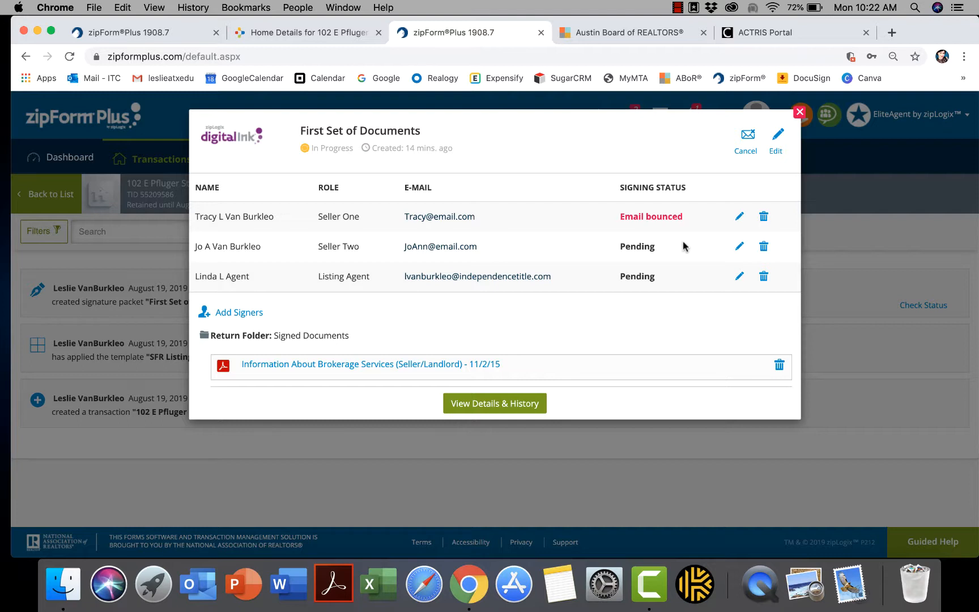
{"action": "left_click", "coordinate": [747, 144]}
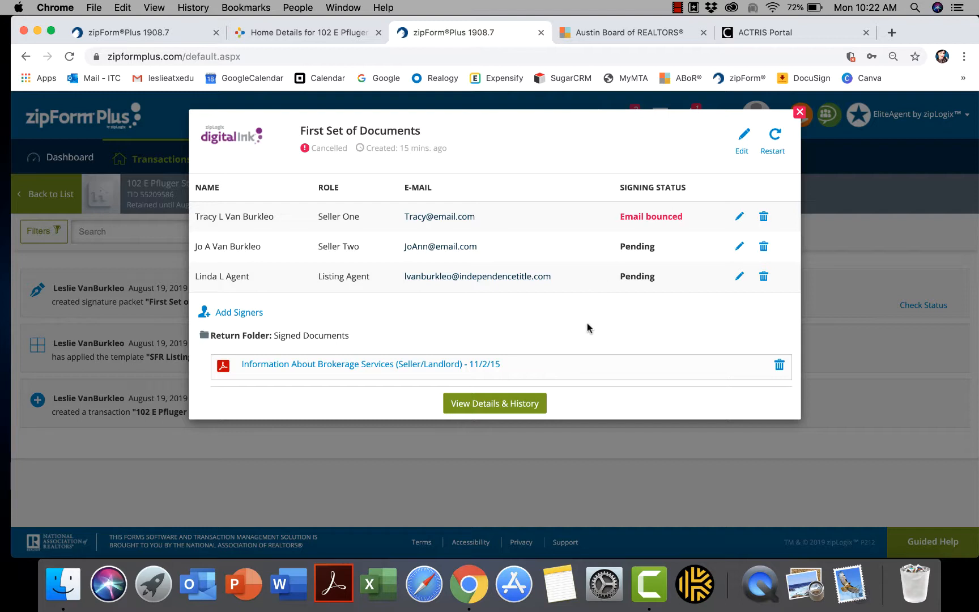
Step: Review the cancelled packet's details page, signer statuses and document list, and return to the transaction history
{"action": "left_click", "coordinate": [486, 405]}
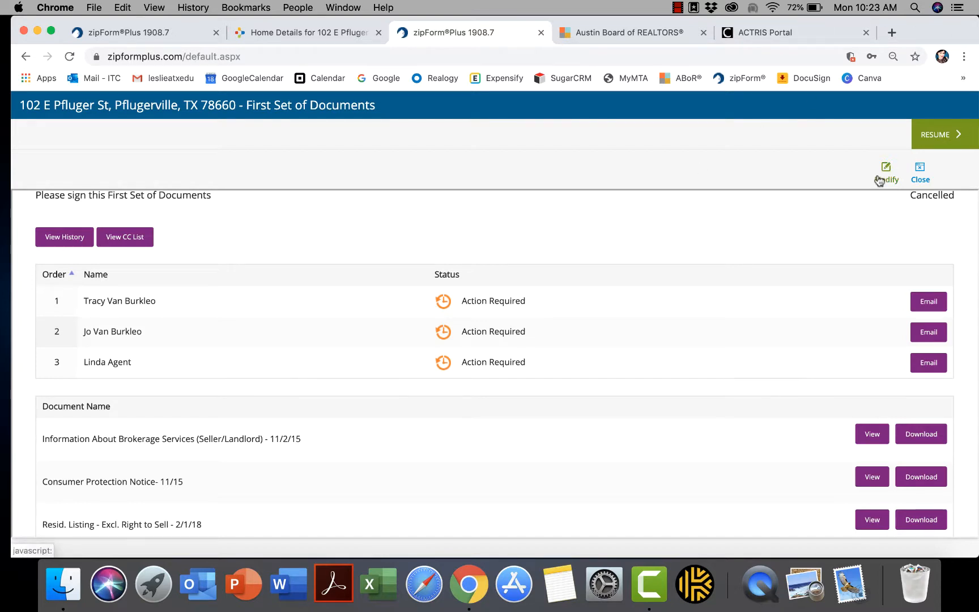
{"action": "left_click", "coordinate": [921, 175]}
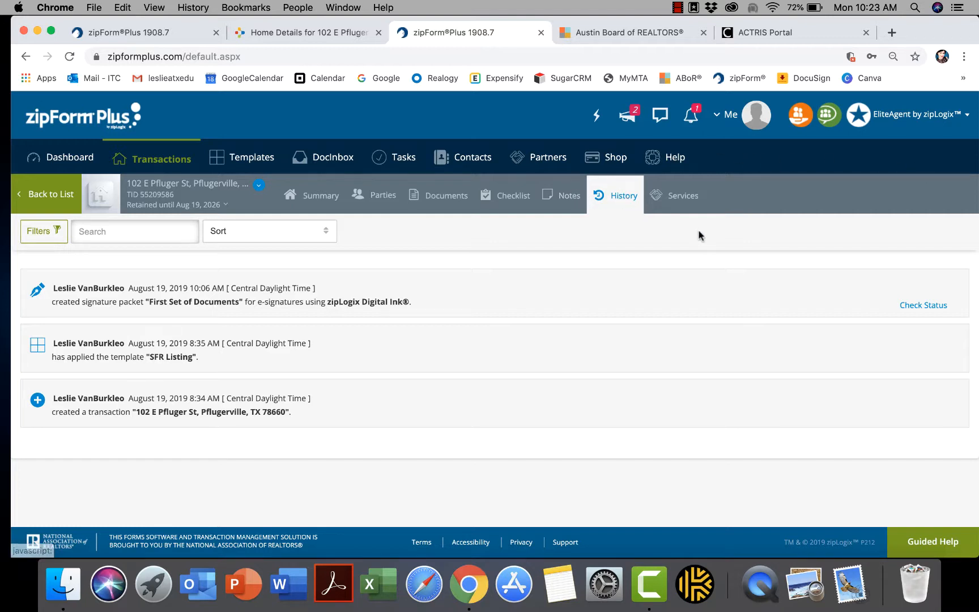
{"action": "left_click", "coordinate": [920, 306]}
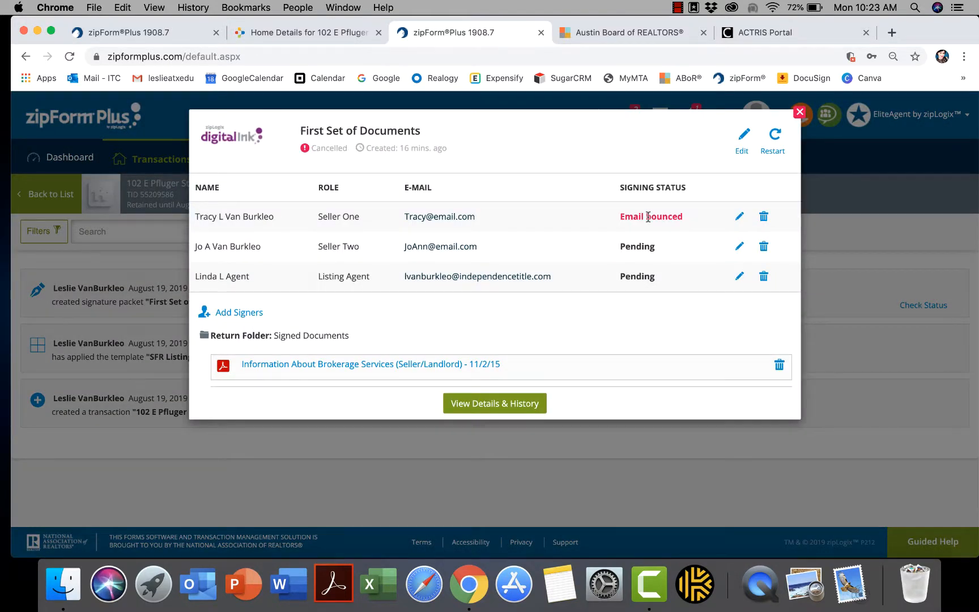
{"action": "scroll", "coordinate": [649, 221], "scroll_direction": "down", "scroll_amount": 5}
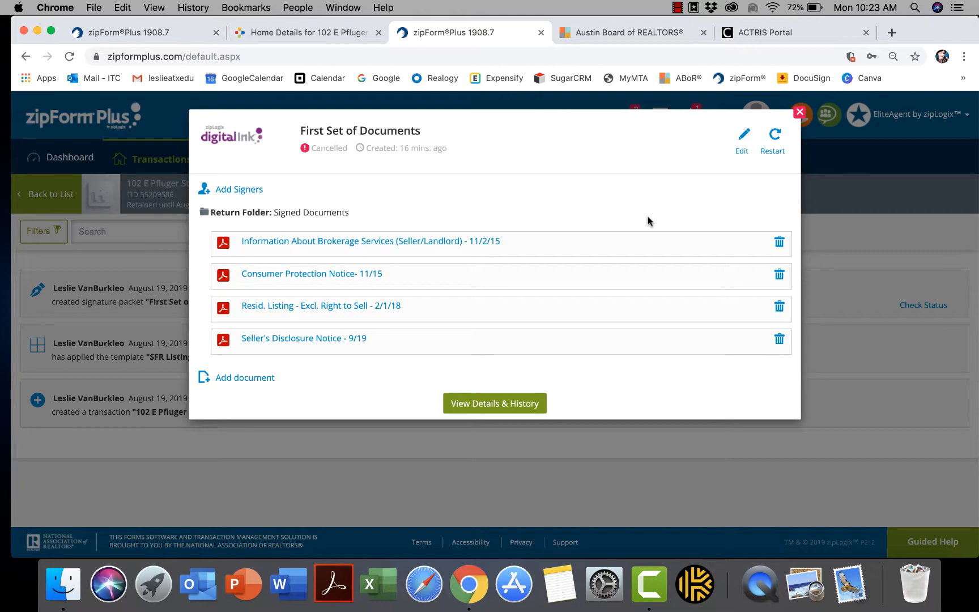
{"action": "scroll", "coordinate": [649, 221], "scroll_direction": "up", "scroll_amount": 5}
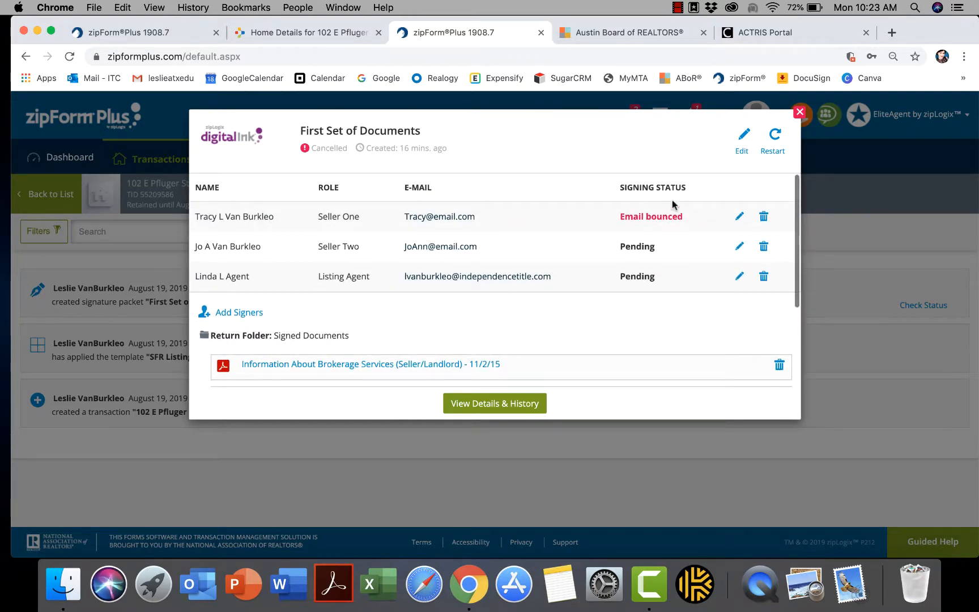
{"action": "left_click", "coordinate": [800, 113]}
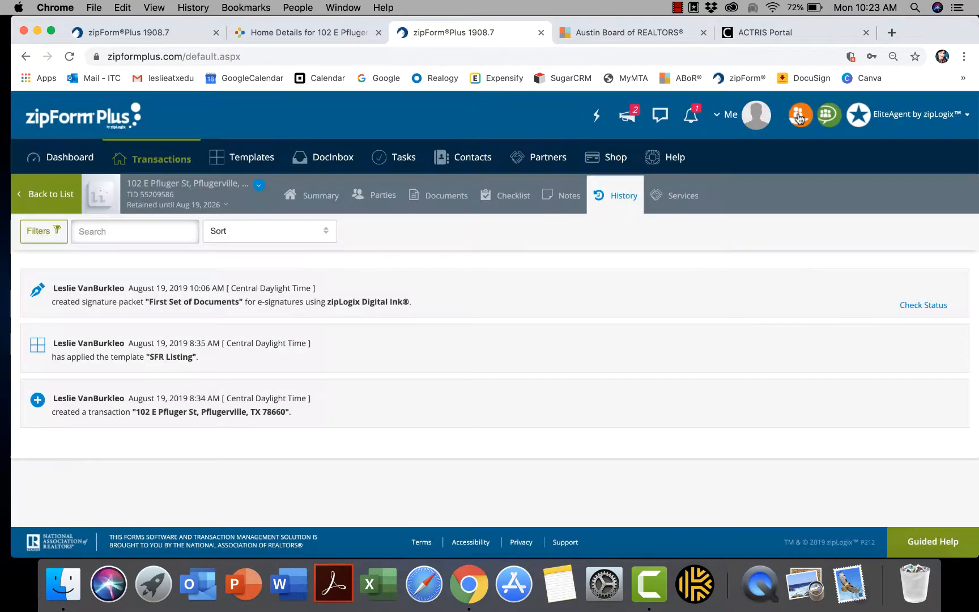
{"action": "left_click", "coordinate": [679, 7]}
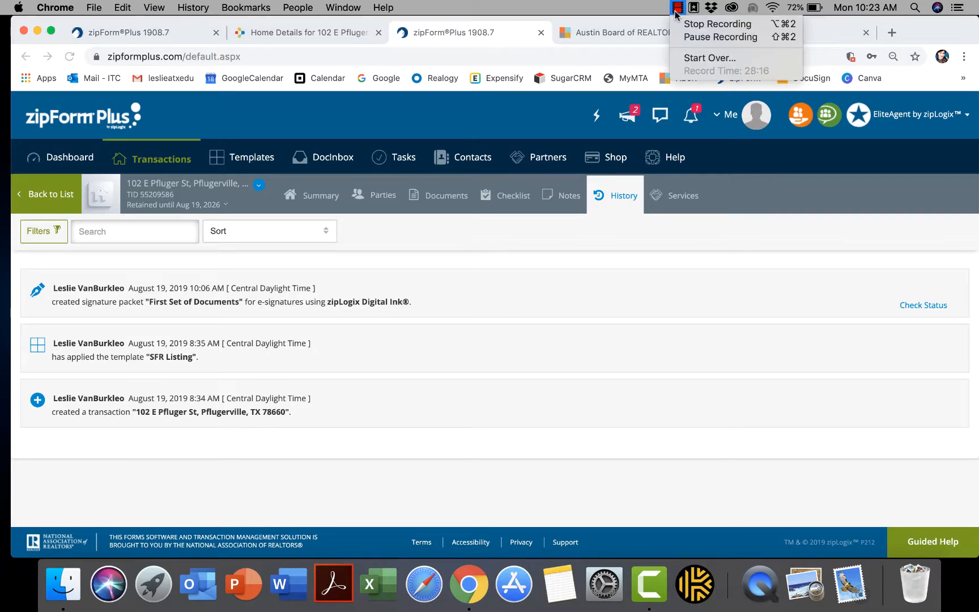